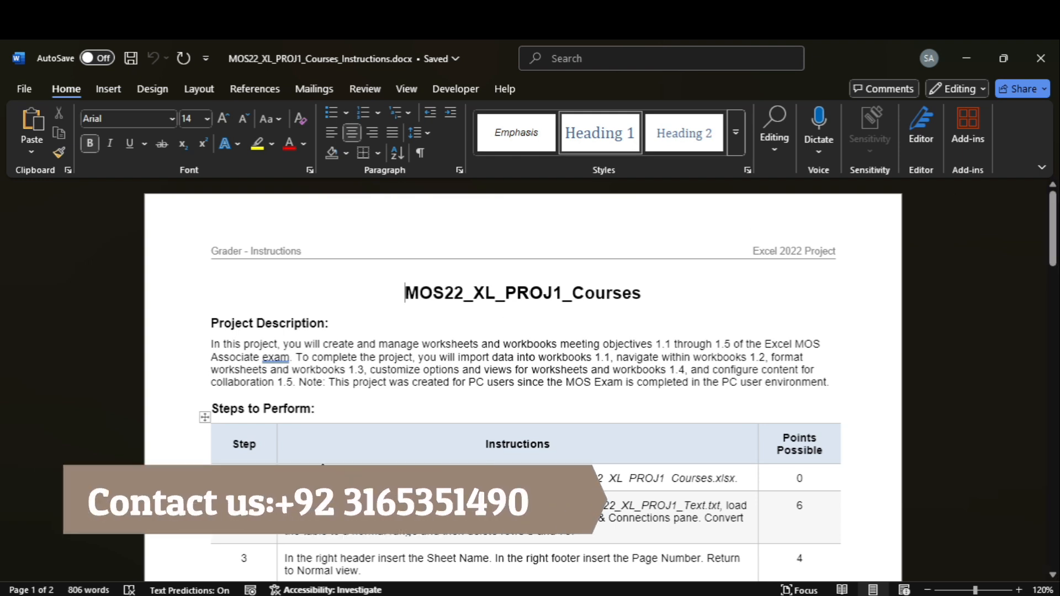
Step: Highlight the step 1 instruction in yellow in the project instructions table
left_click(281, 479)
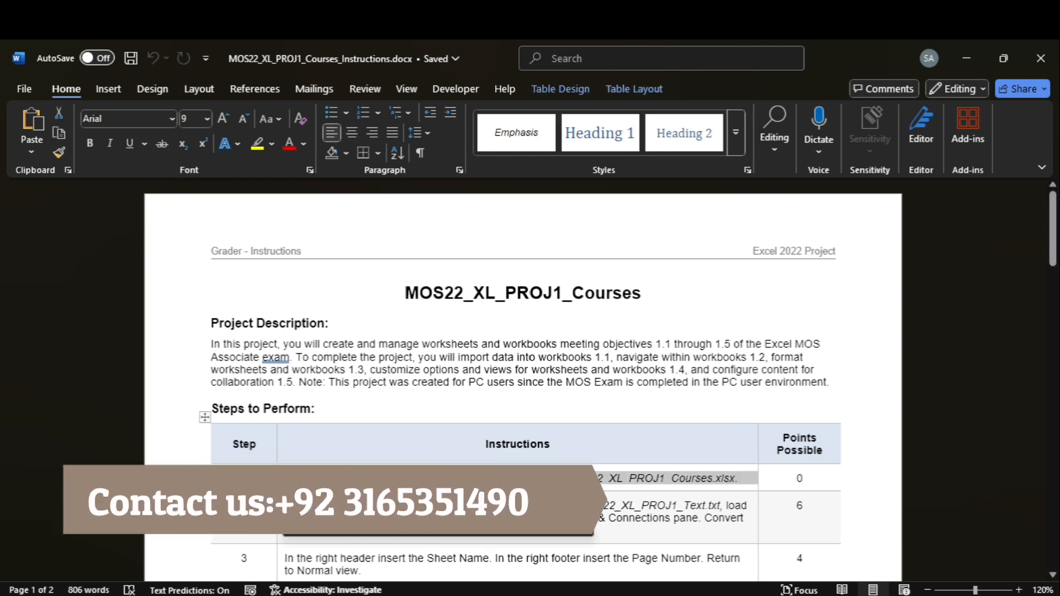
left_click(258, 147)
Step: Switch to the project folder in File Explorer, open the Courses project workbook in Excel and enable editing
left_click(961, 55)
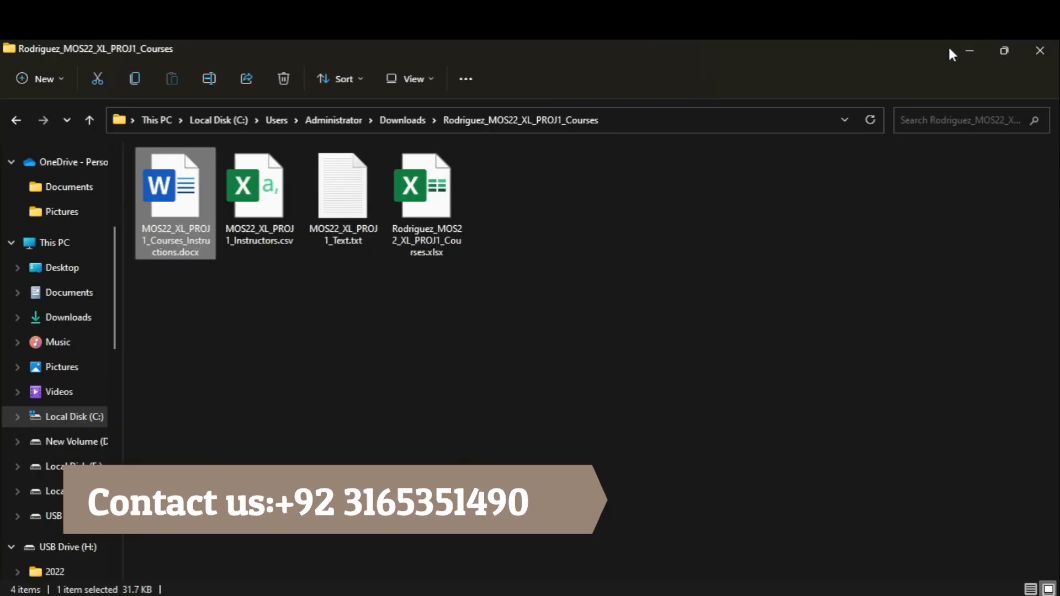
left_click(415, 215)
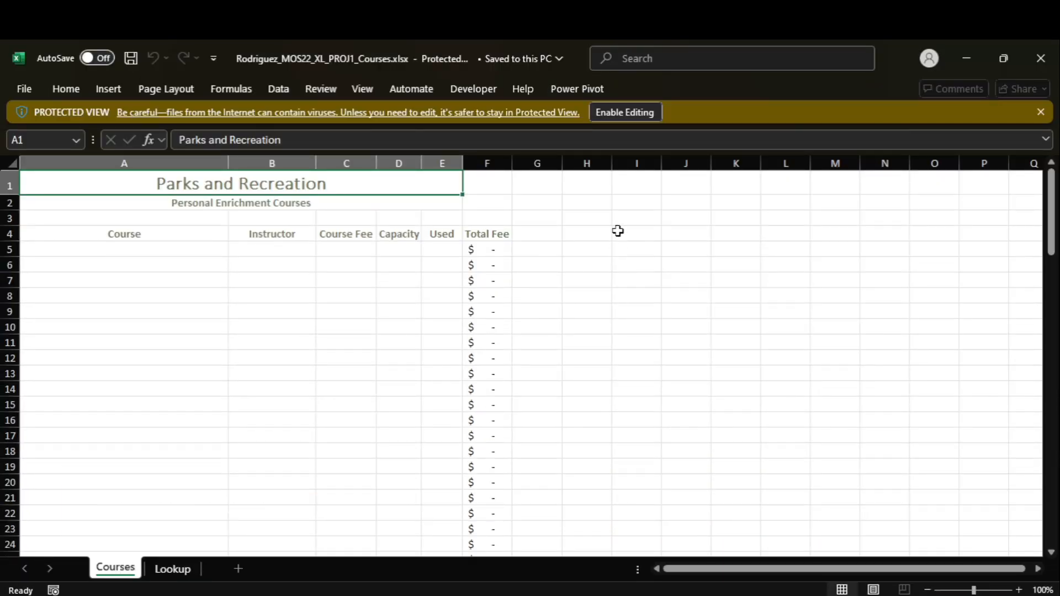
left_click(644, 113)
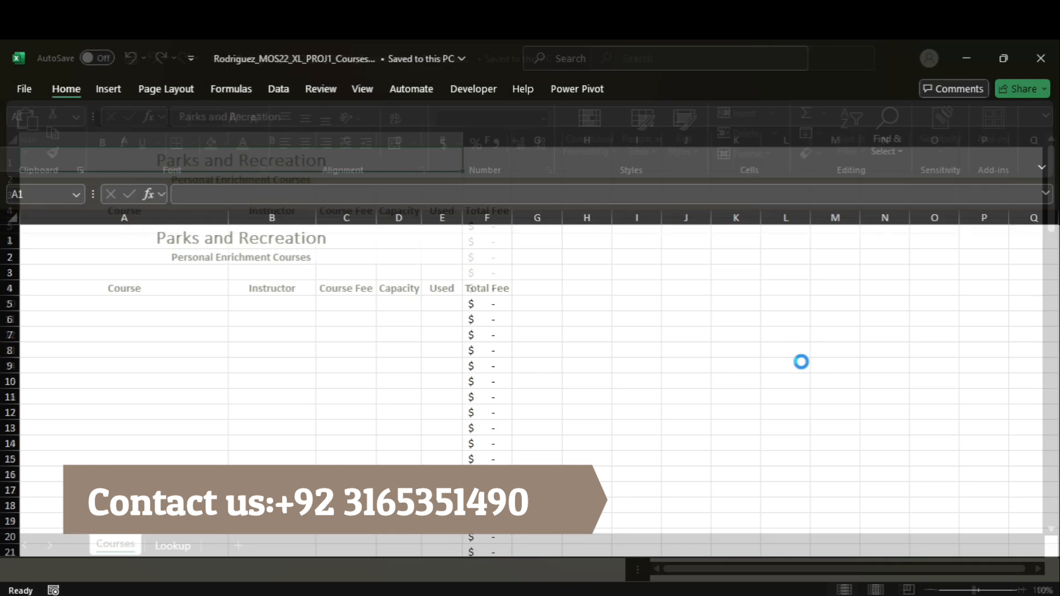
Step: Switch to the Word instructions and highlight the step 2 text about importing the text file in yellow
mouse_move(768, 595)
left_click(766, 567)
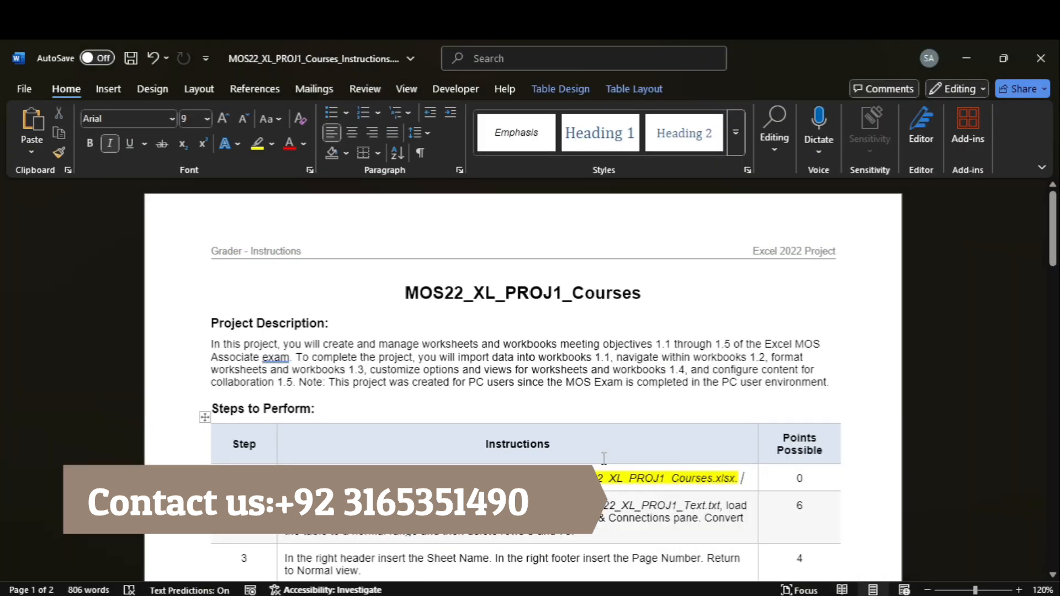
left_click_drag(1053, 228, 1053, 257)
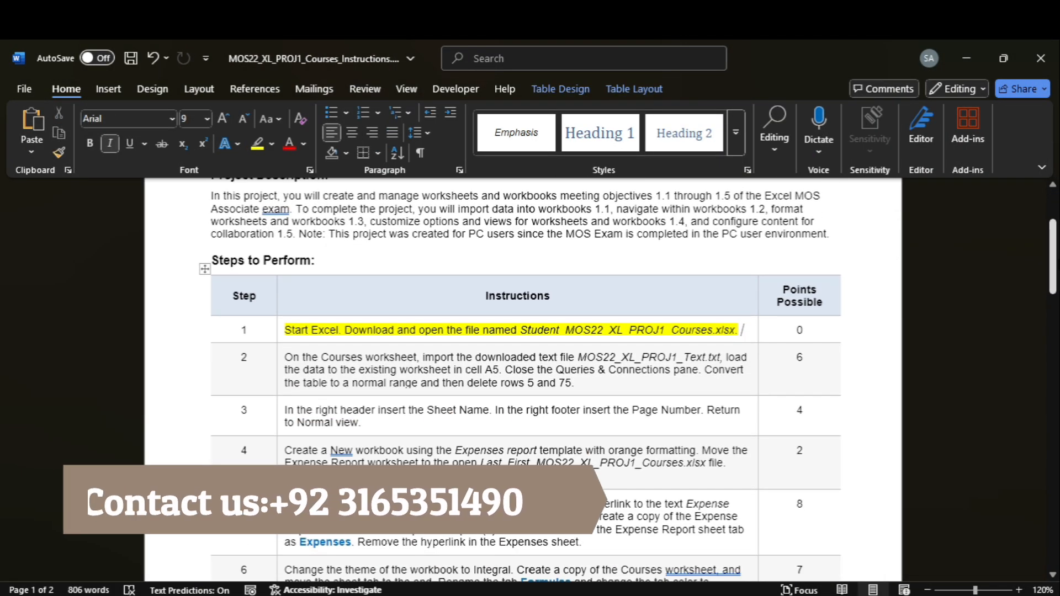
left_click(280, 381)
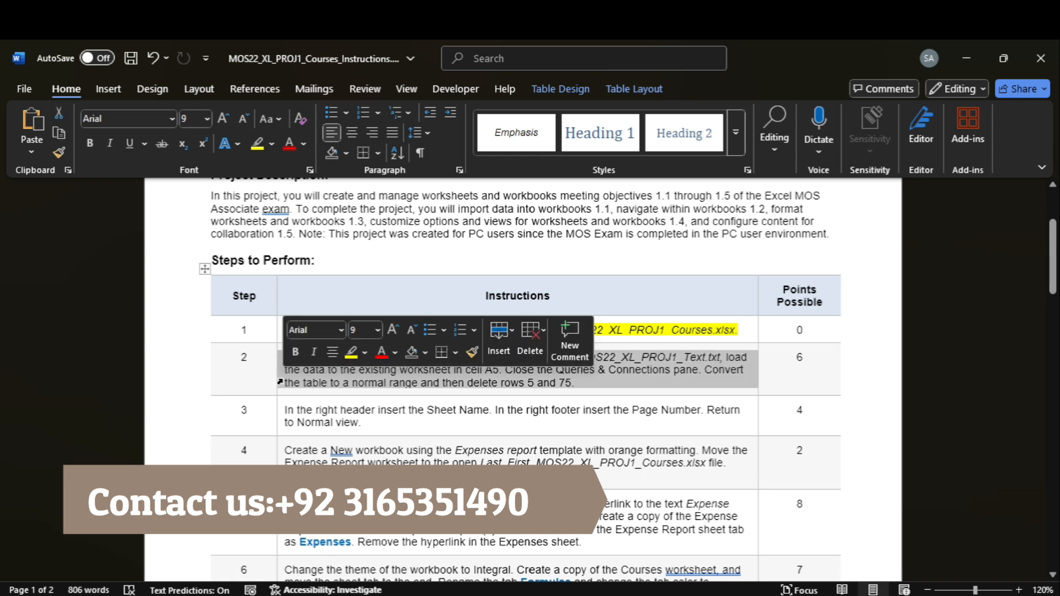
left_click(257, 150)
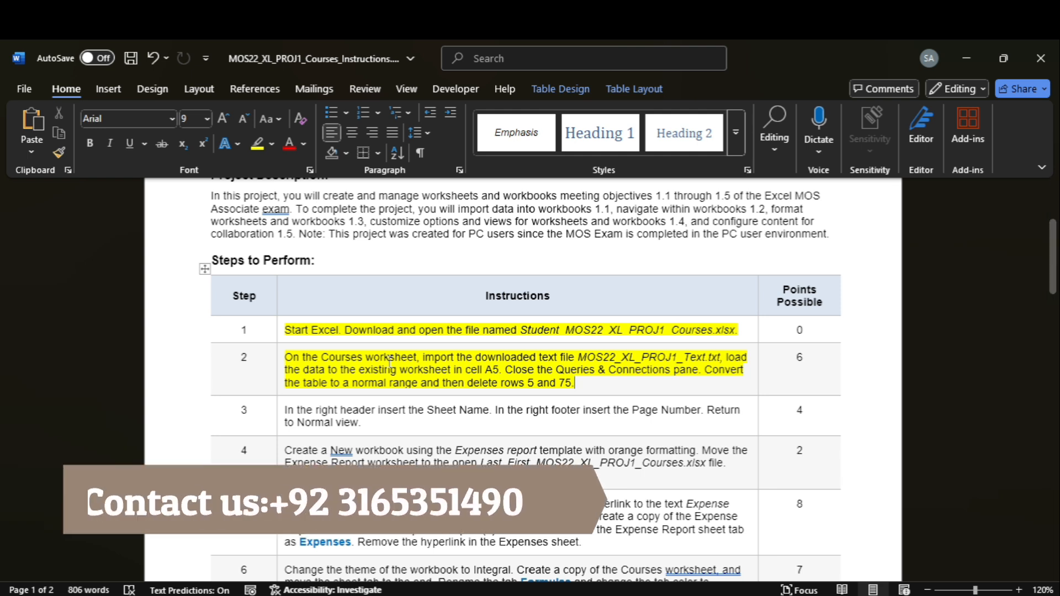
Step: Switch to the Courses workbook in Excel and start a data import from a Text/CSV file
mouse_move(770, 595)
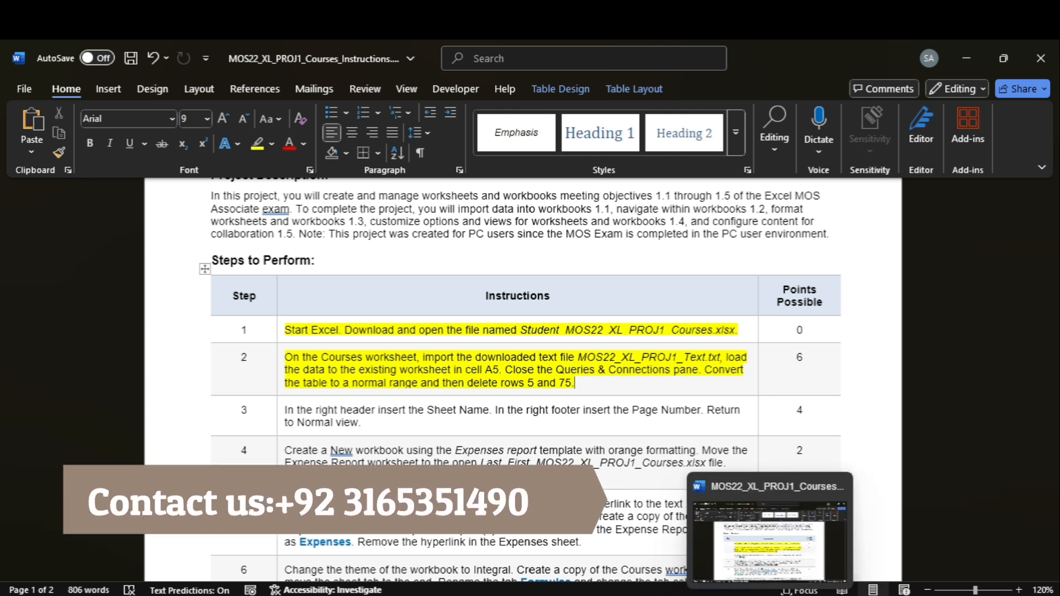
left_click(776, 538)
mouse_move(804, 594)
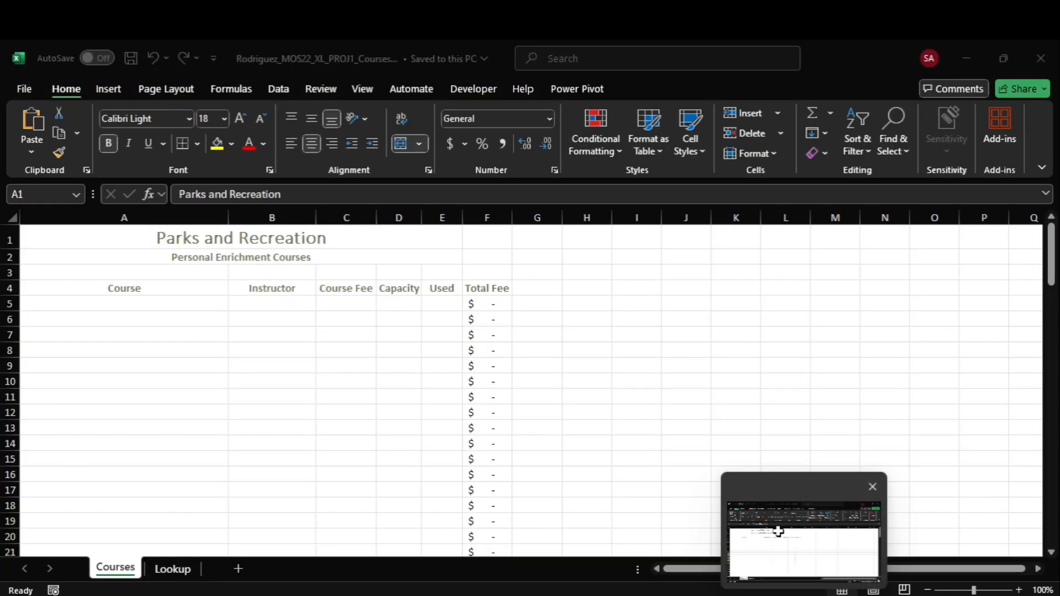
left_click(777, 531)
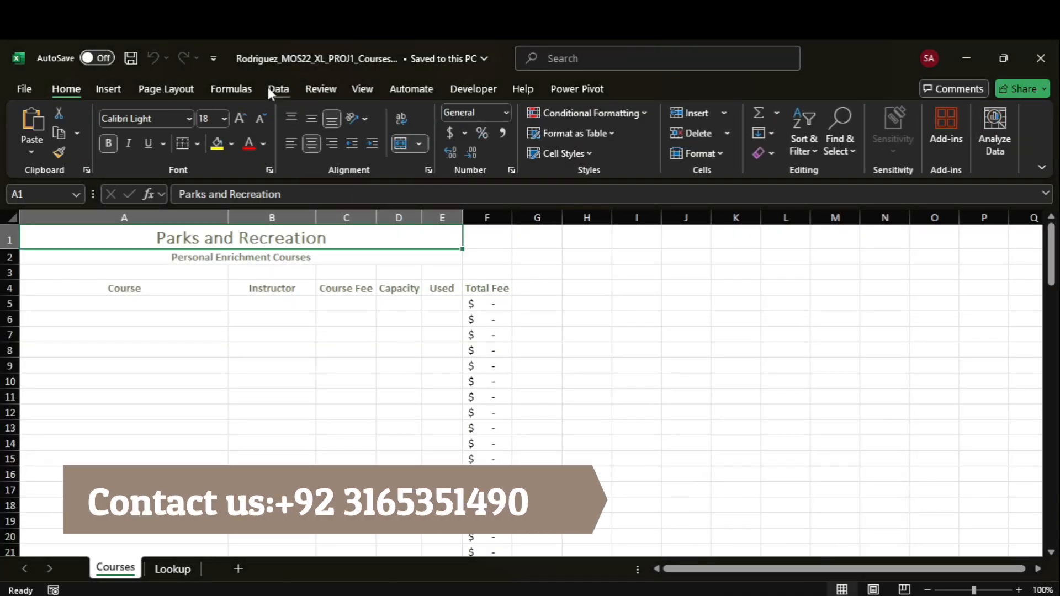
left_click(290, 91)
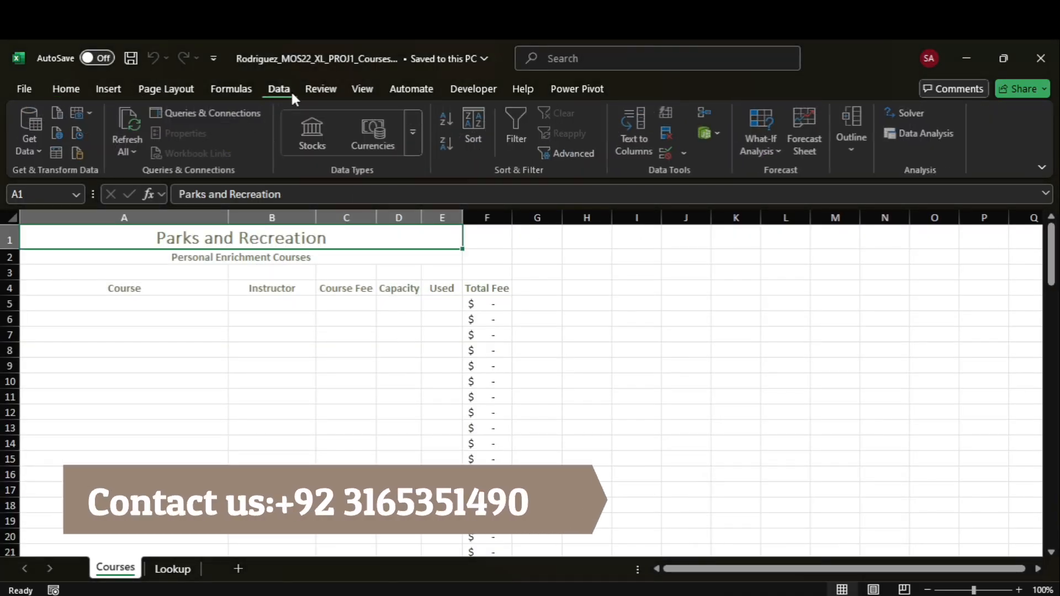
left_click(35, 146)
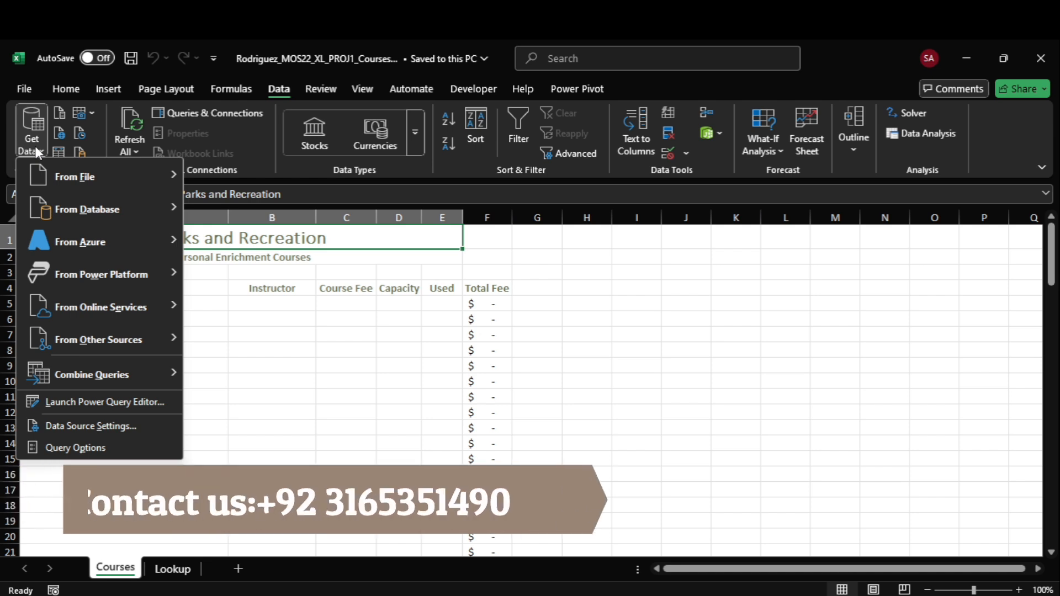
mouse_move(120, 182)
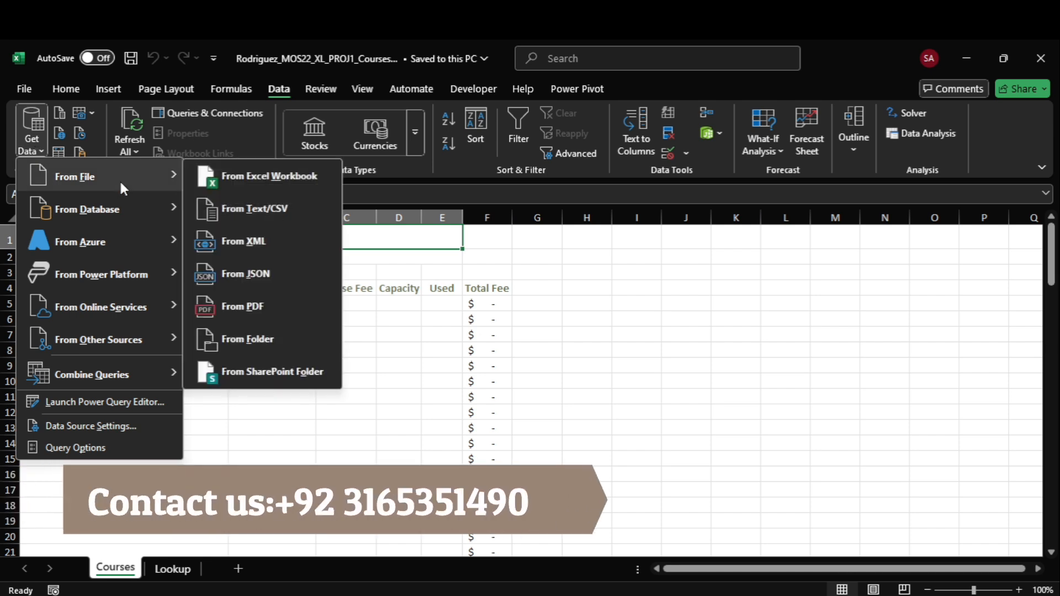
left_click(237, 210)
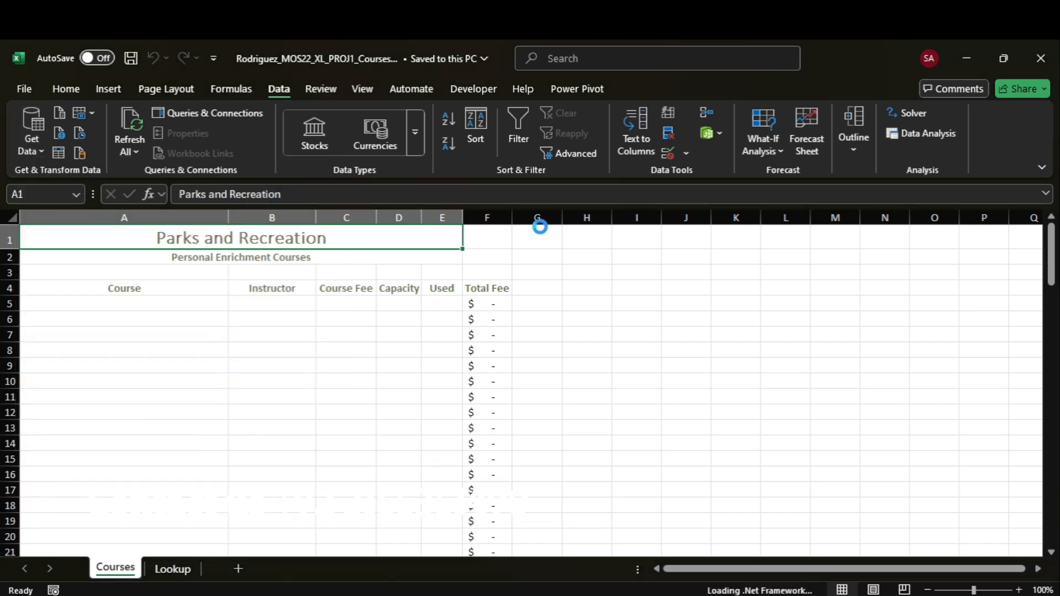
Step: Copy the project folder's full path from File Explorer and return to the import in Excel
mouse_move(737, 595)
left_click(729, 540)
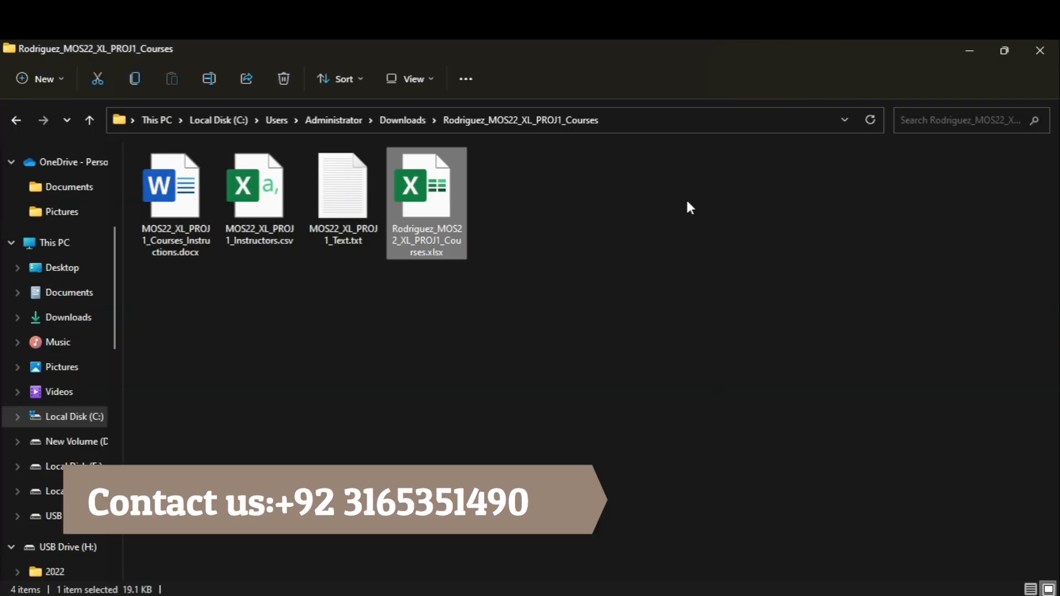
left_click(683, 119)
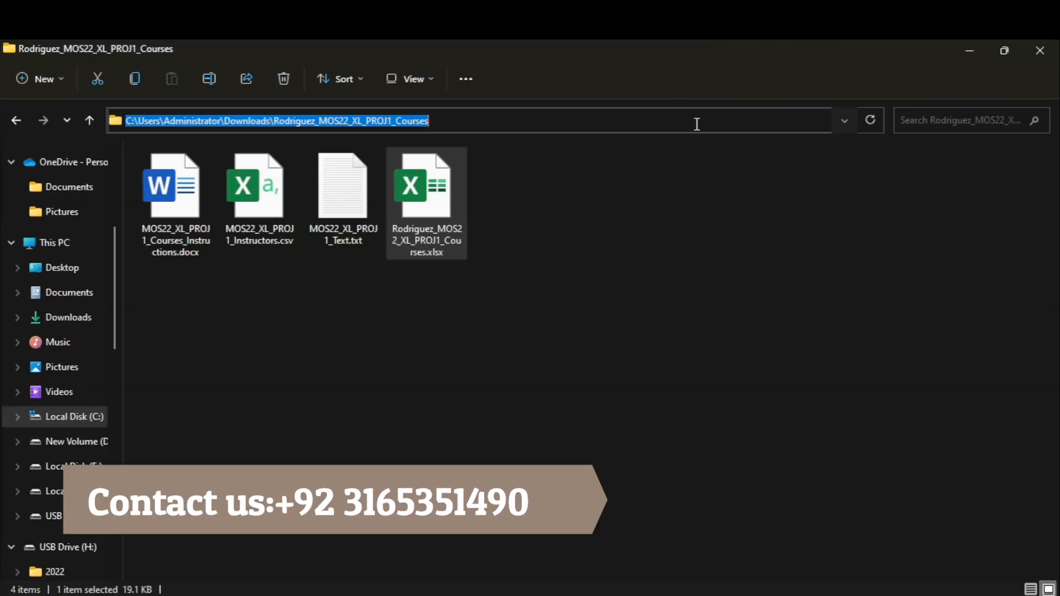
mouse_move(800, 595)
left_click(793, 519)
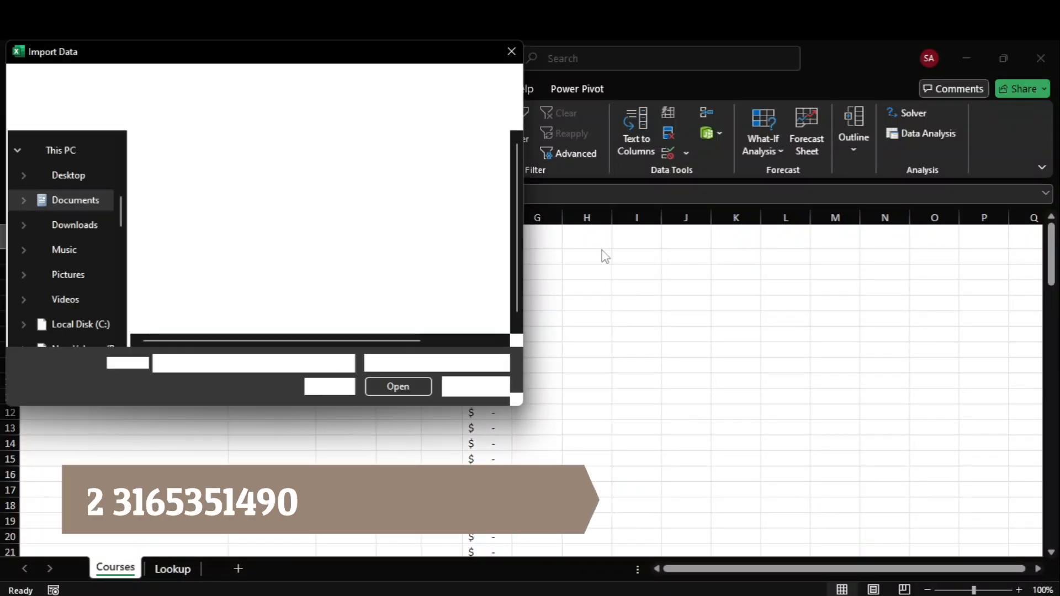
Step: Go to the copied project folder path and import the file MOS22_XL_PROJ1_Text.txt
left_click(261, 86)
key("ctrl+v")
key("Return")
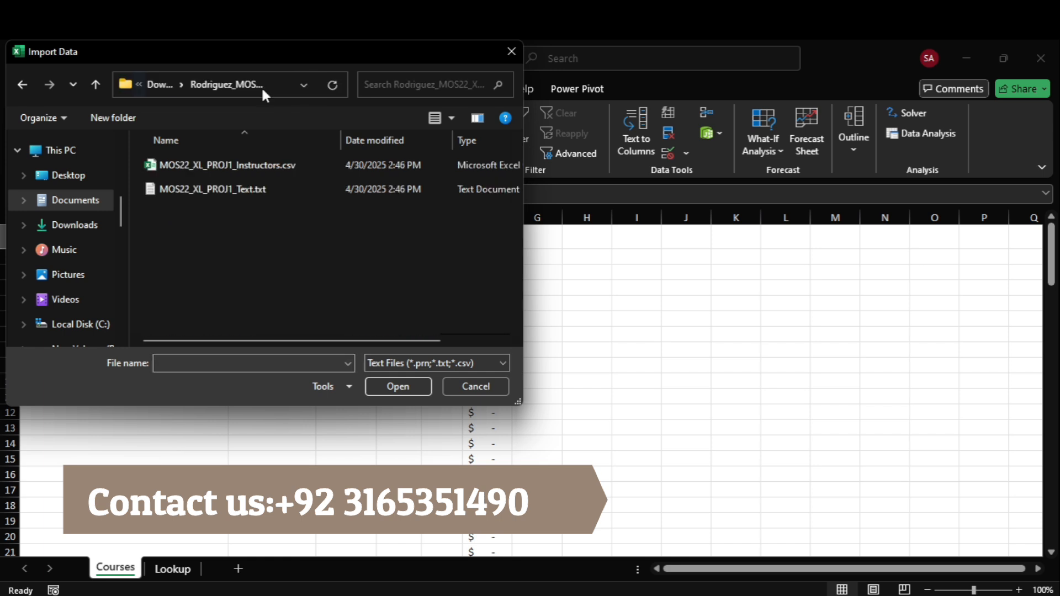
left_click(271, 191)
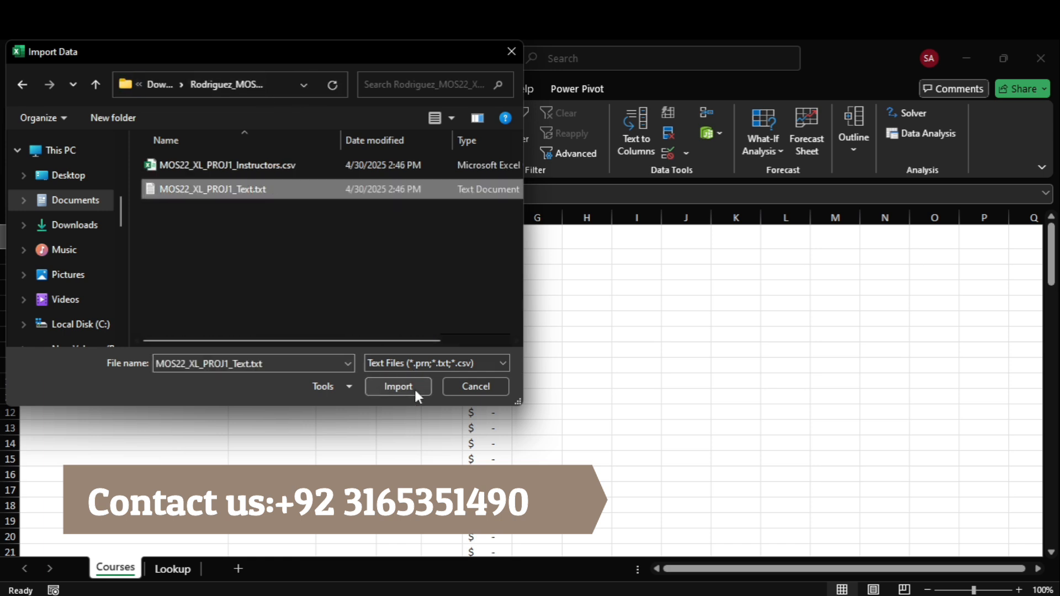
left_click(416, 389)
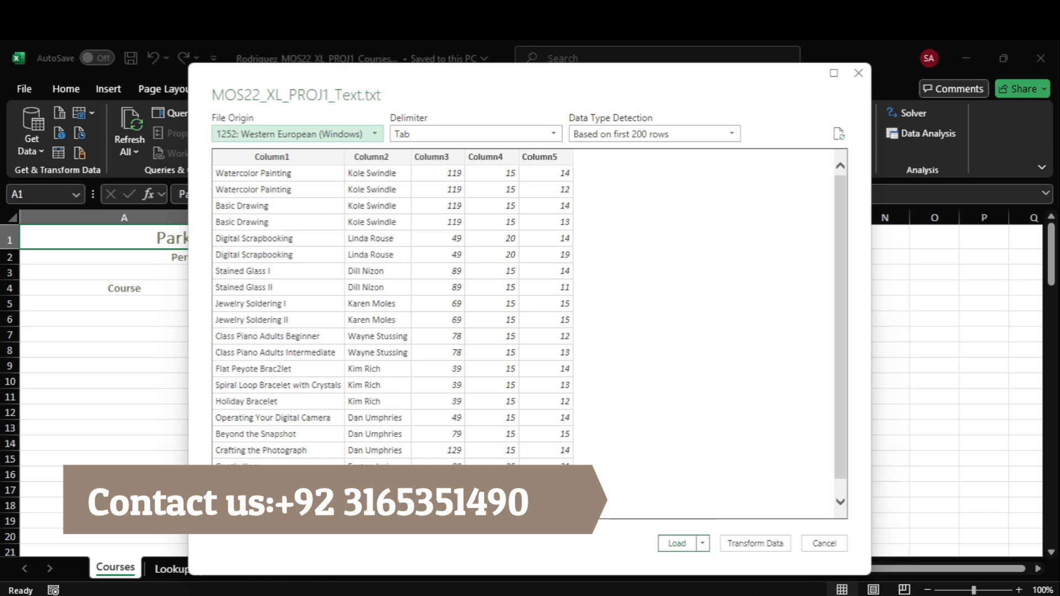
Step: Load the text data as a table into the existing Courses worksheet, starting at cell A5
mouse_move(752, 592)
left_click(757, 564)
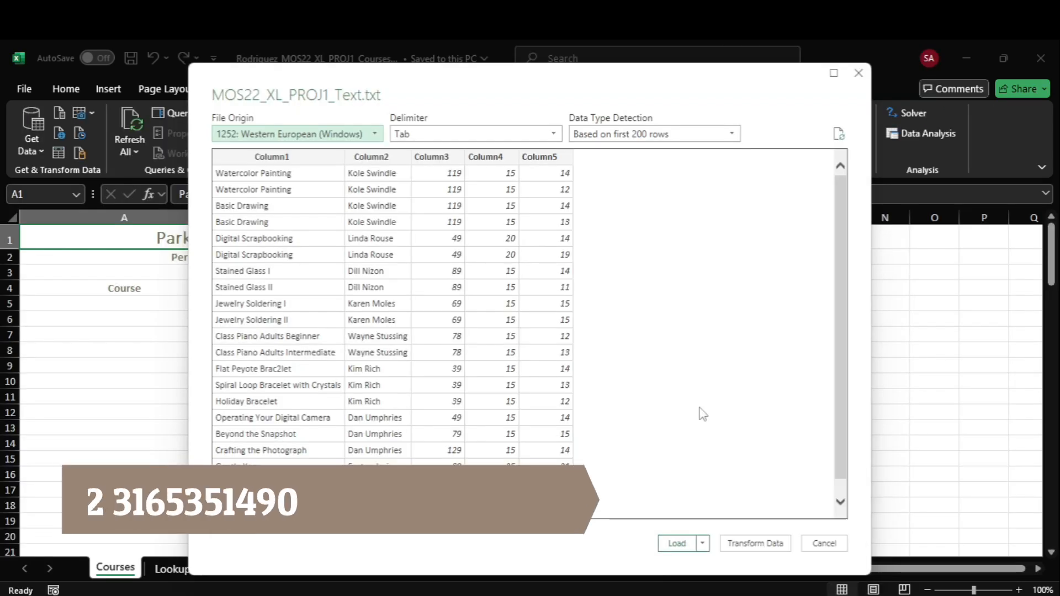
left_click(702, 543)
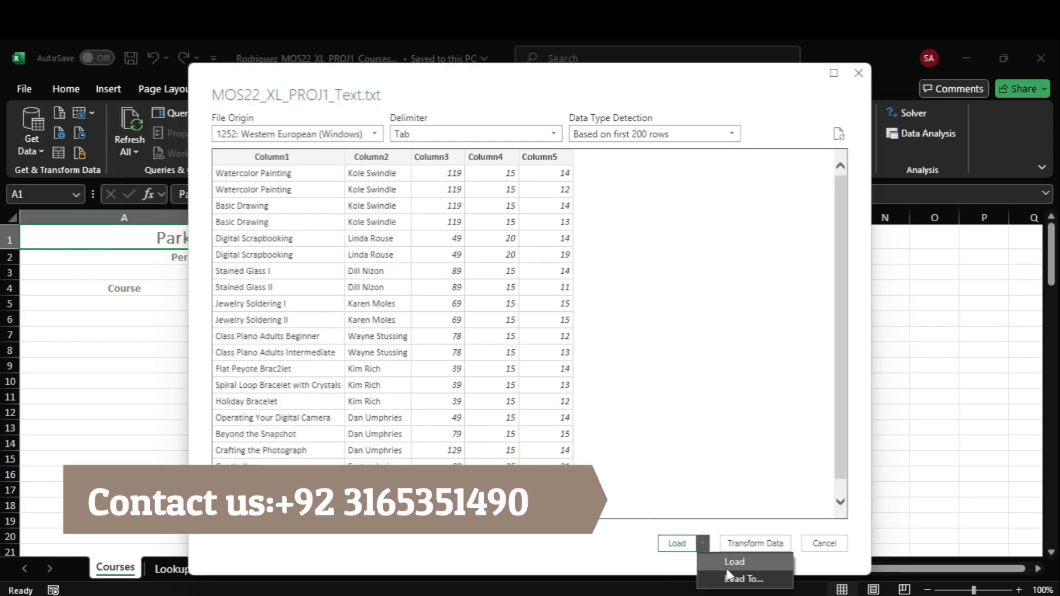
left_click(730, 580)
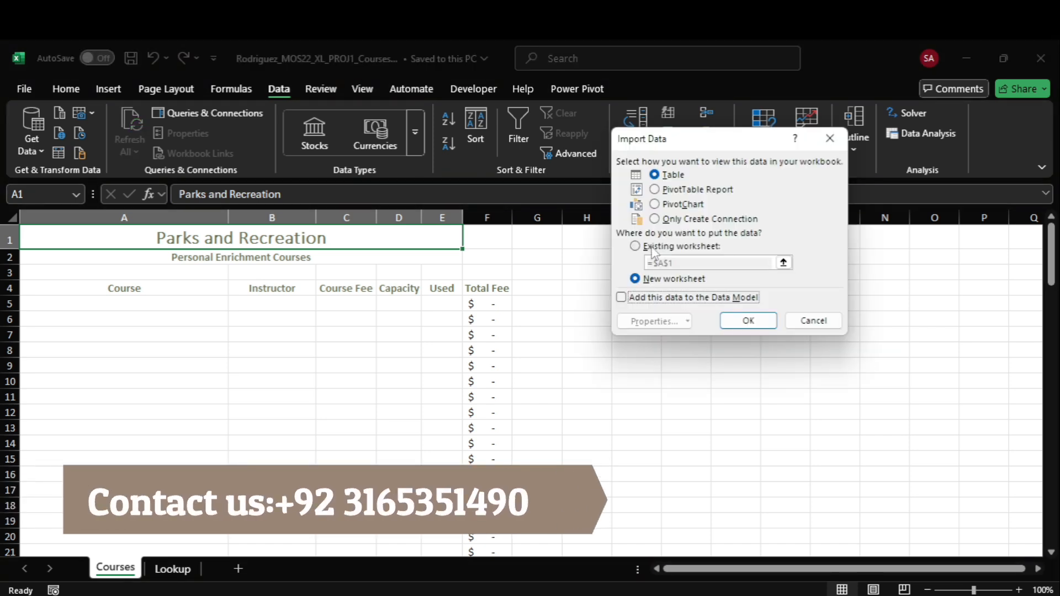
left_click(635, 246)
left_click(783, 263)
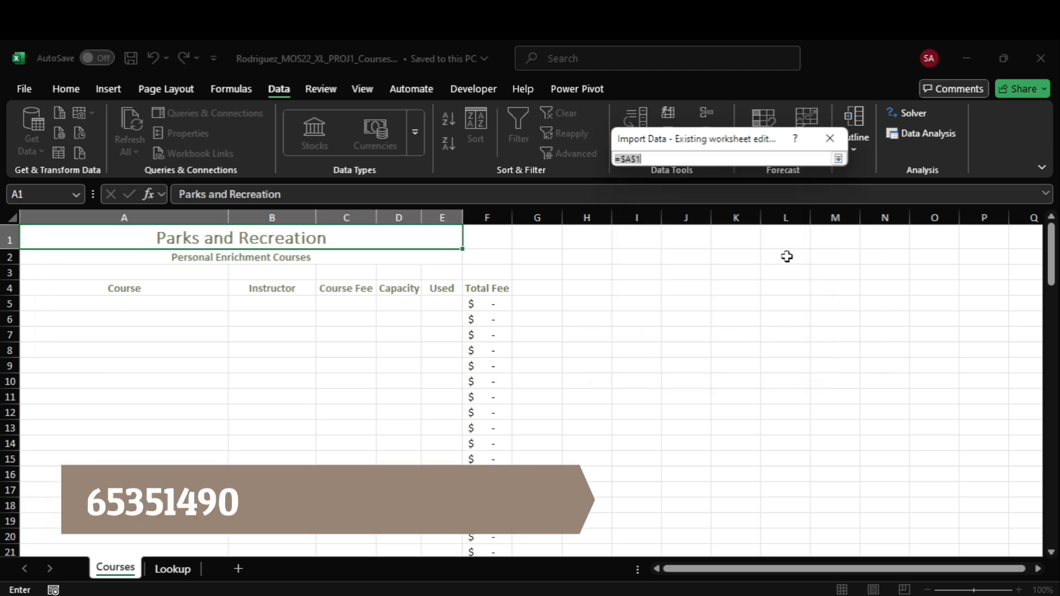
left_click(54, 303)
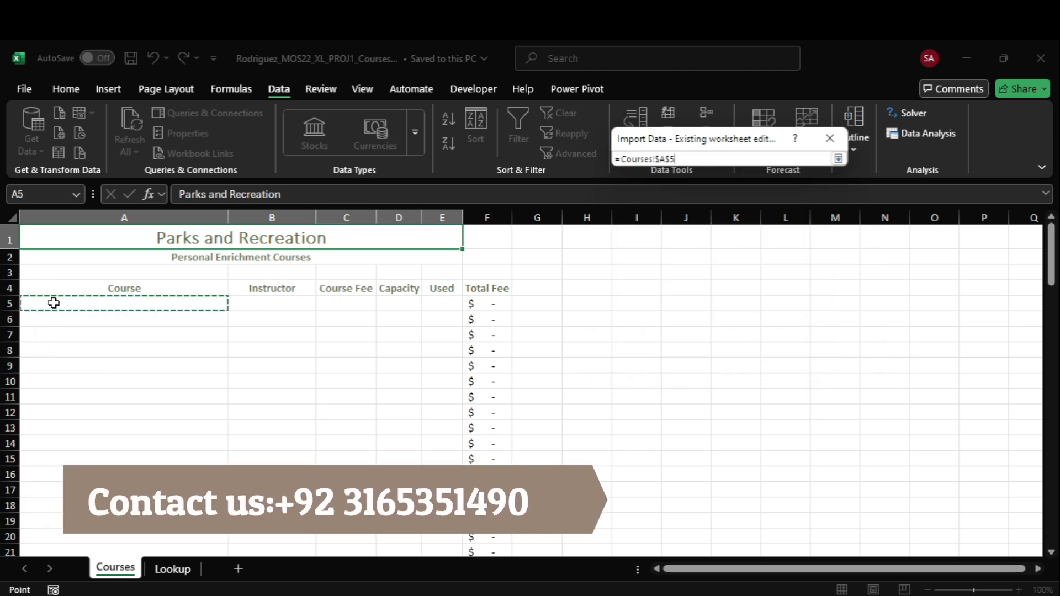
left_click(838, 159)
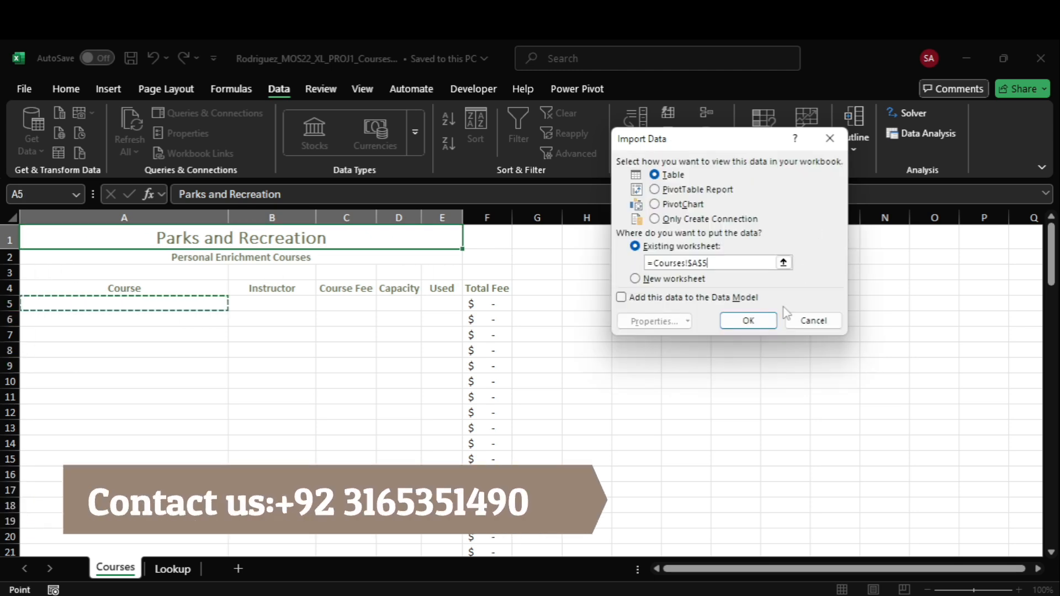
mouse_move(765, 585)
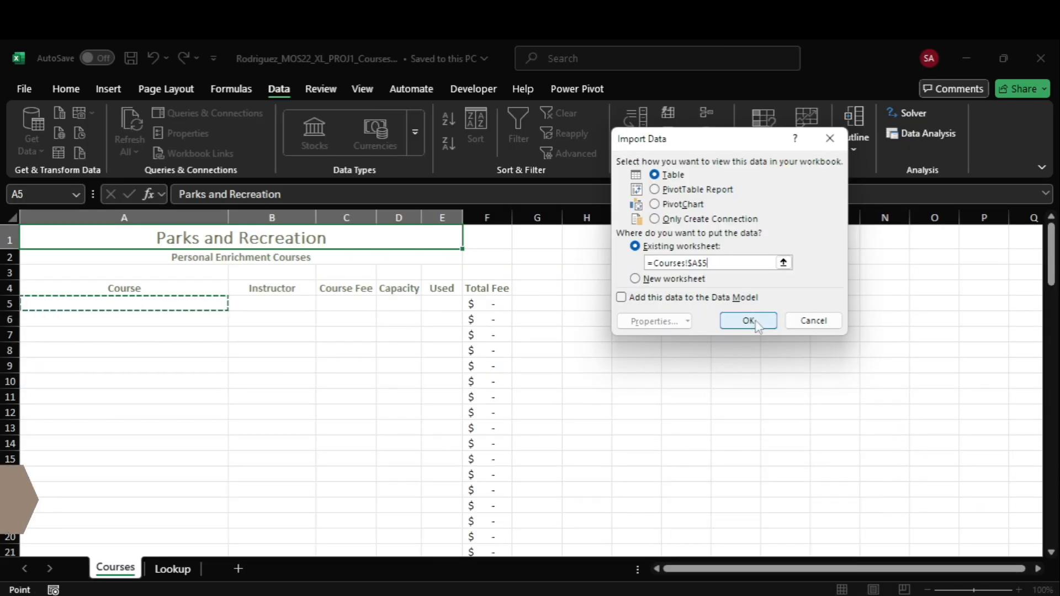
left_click(750, 318)
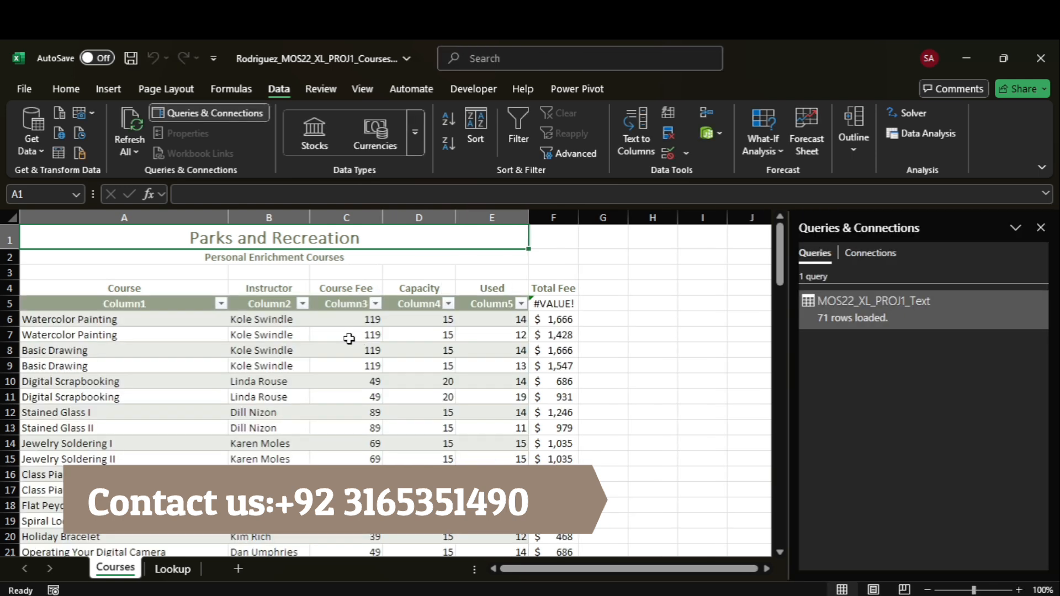
Step: Convert the imported table on the Courses sheet to a normal range, accepting removal of its query definition
left_click(189, 305)
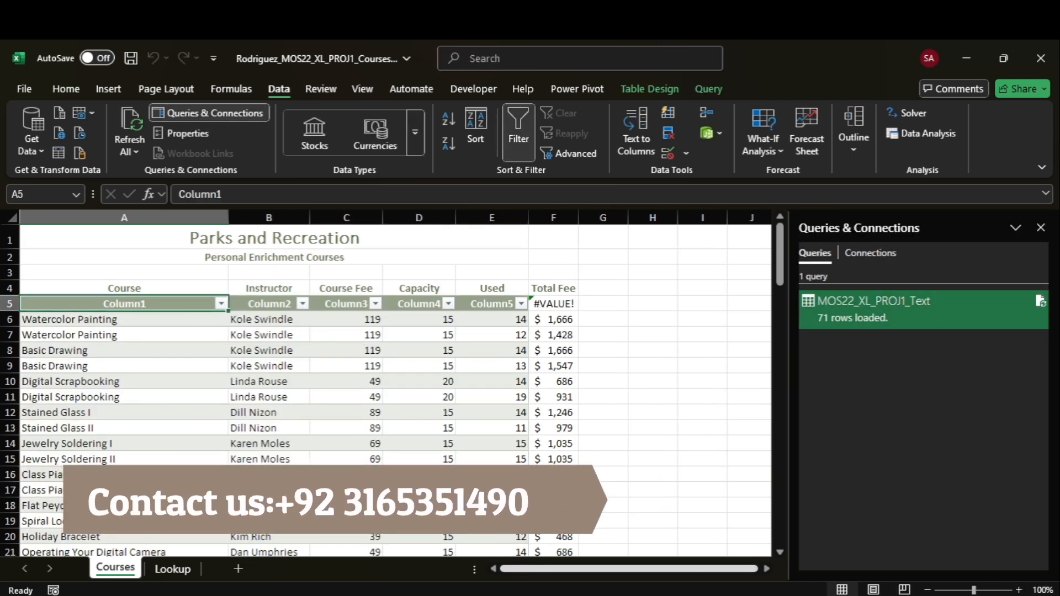
left_click(766, 539)
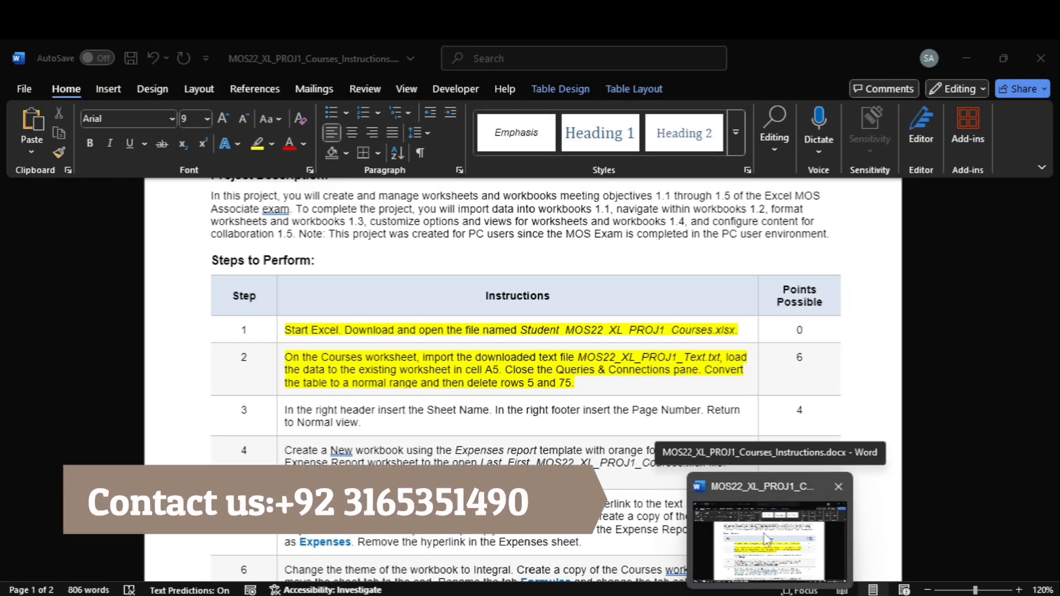
key("alt+Tab")
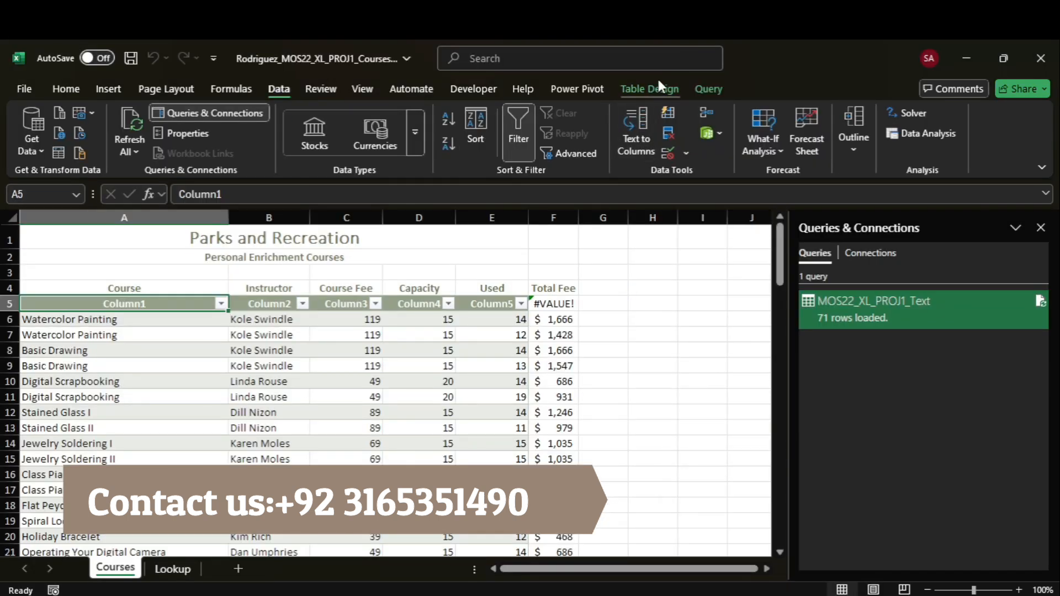
left_click(659, 88)
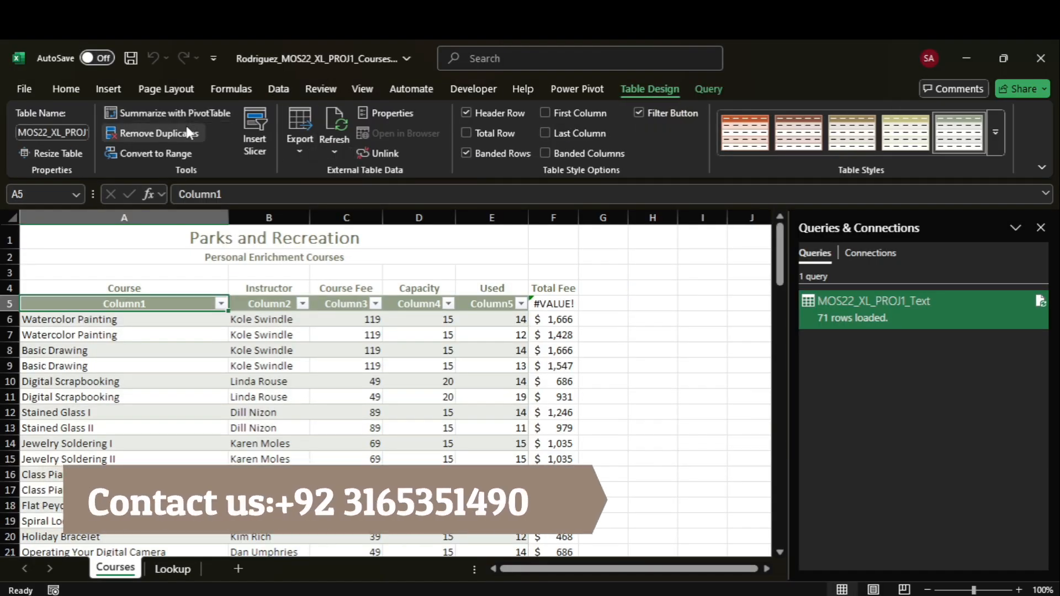
left_click(175, 153)
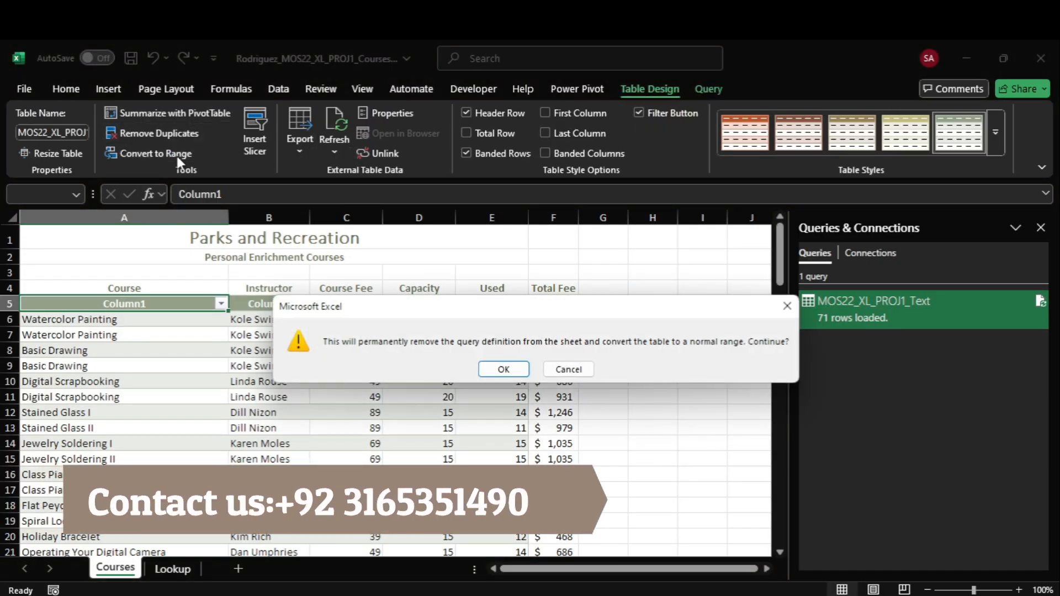
left_click(504, 369)
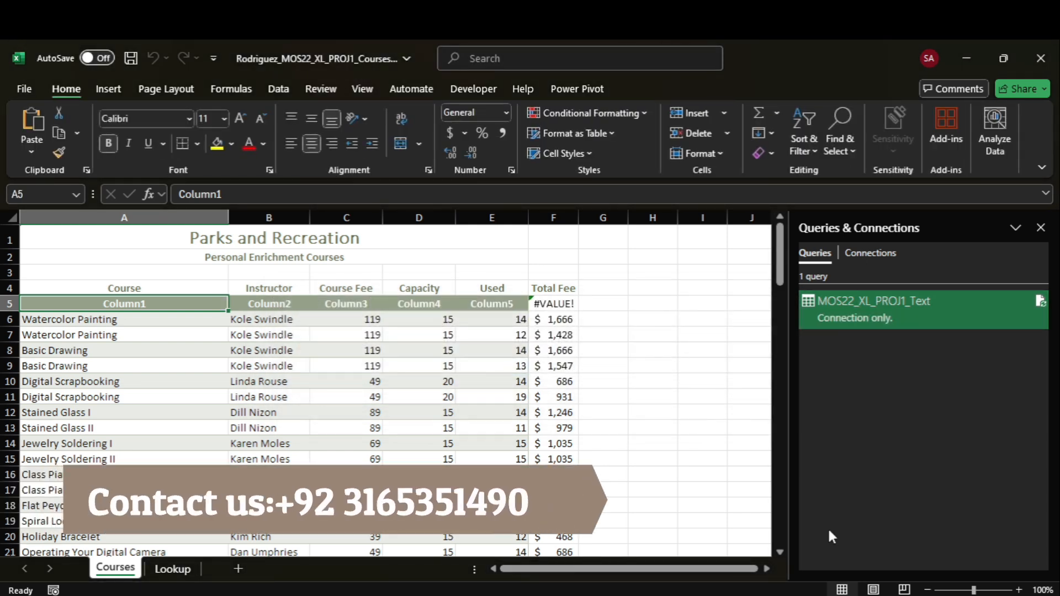
Step: Check the instructions in Word, then delete rows 5 and 75 together from the Courses worksheet in Excel
left_click(764, 566)
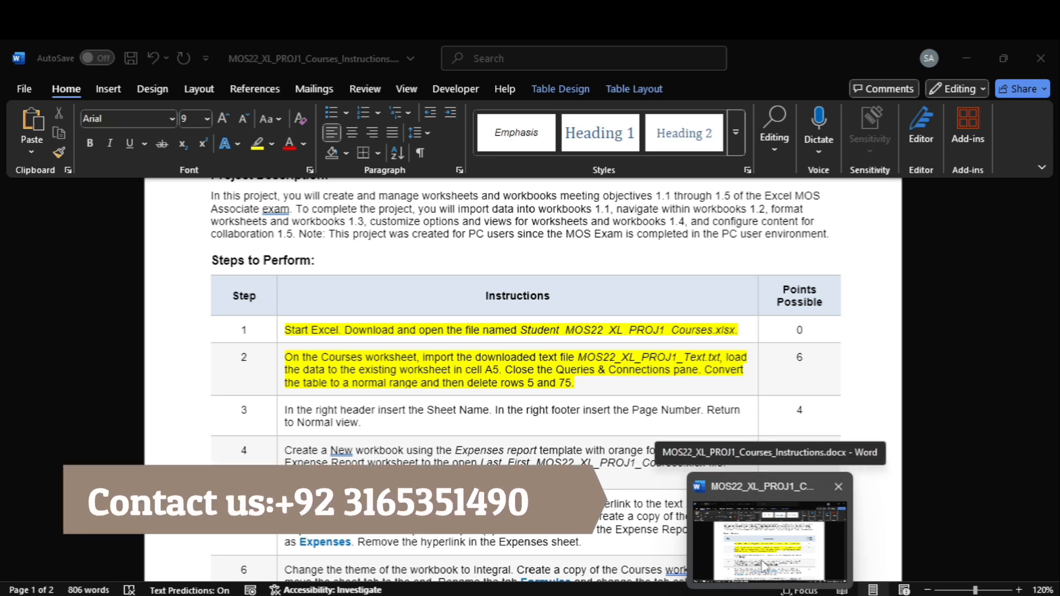
left_click(764, 566)
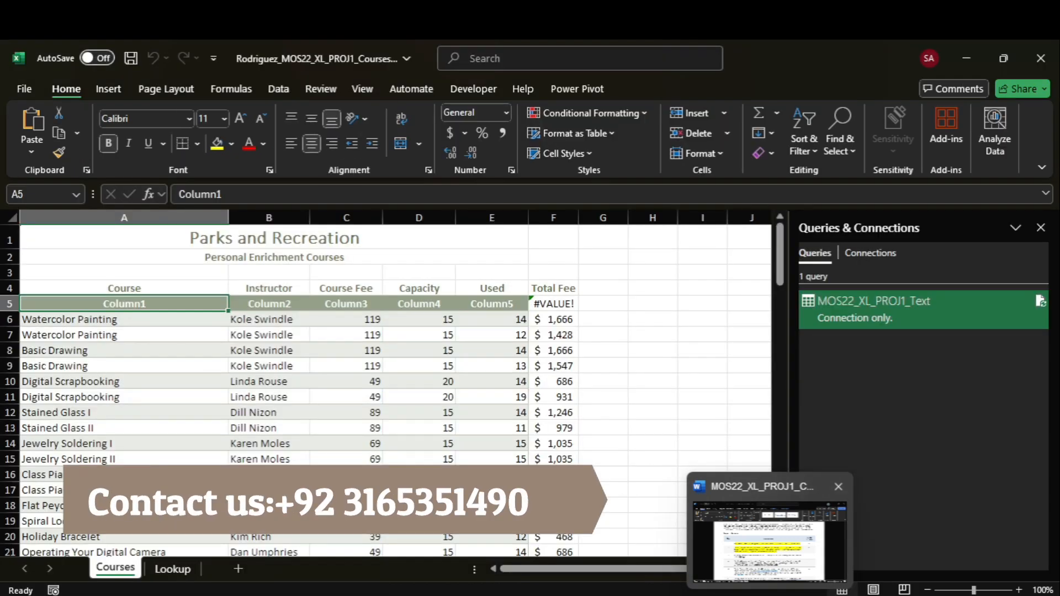
left_click(7, 303)
left_click_drag(775, 243, 842, 424)
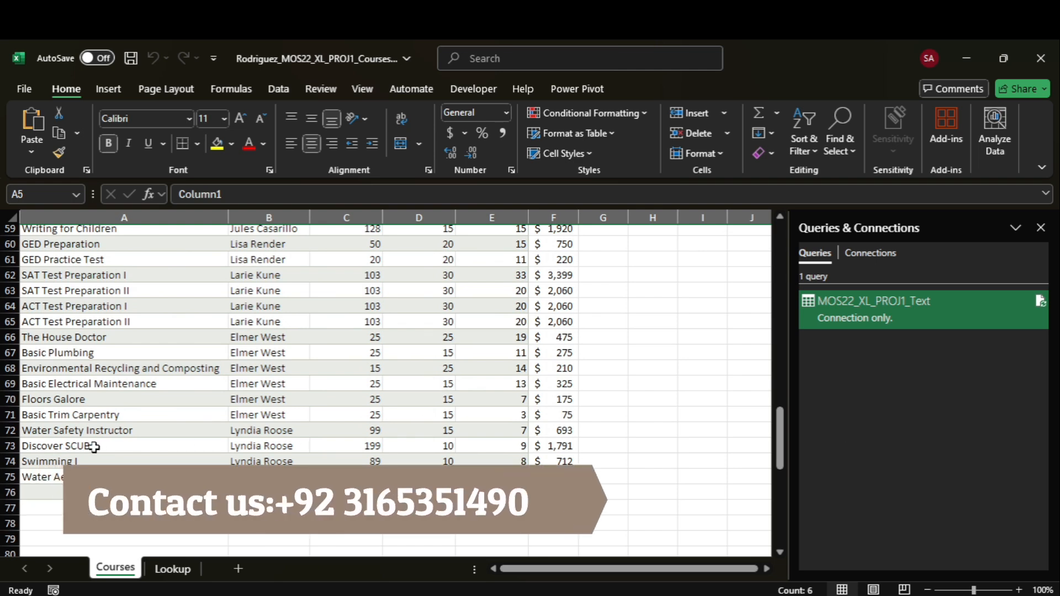
left_click(10, 477)
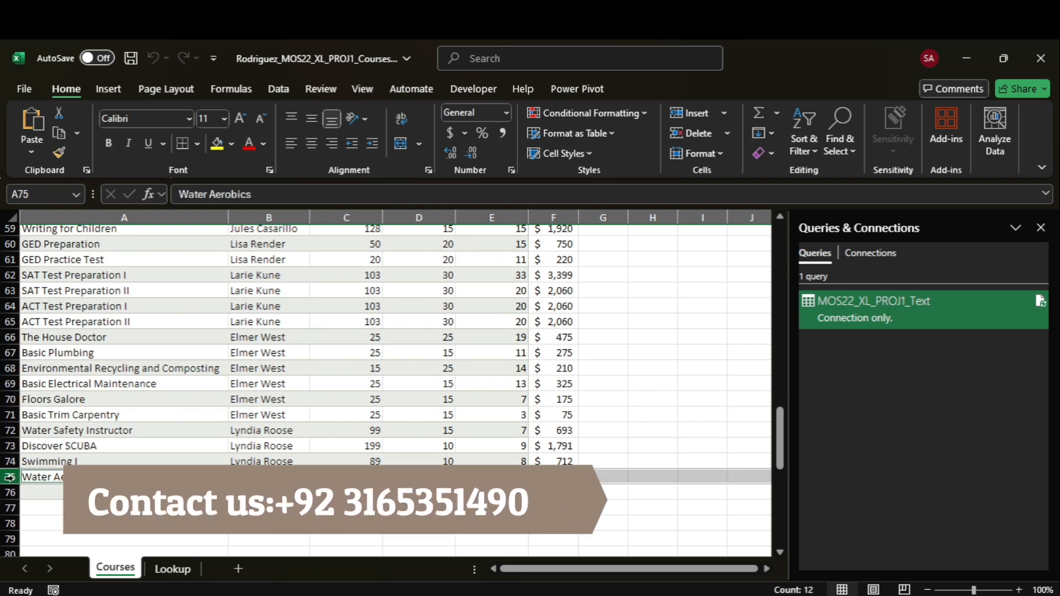
right_click(10, 477)
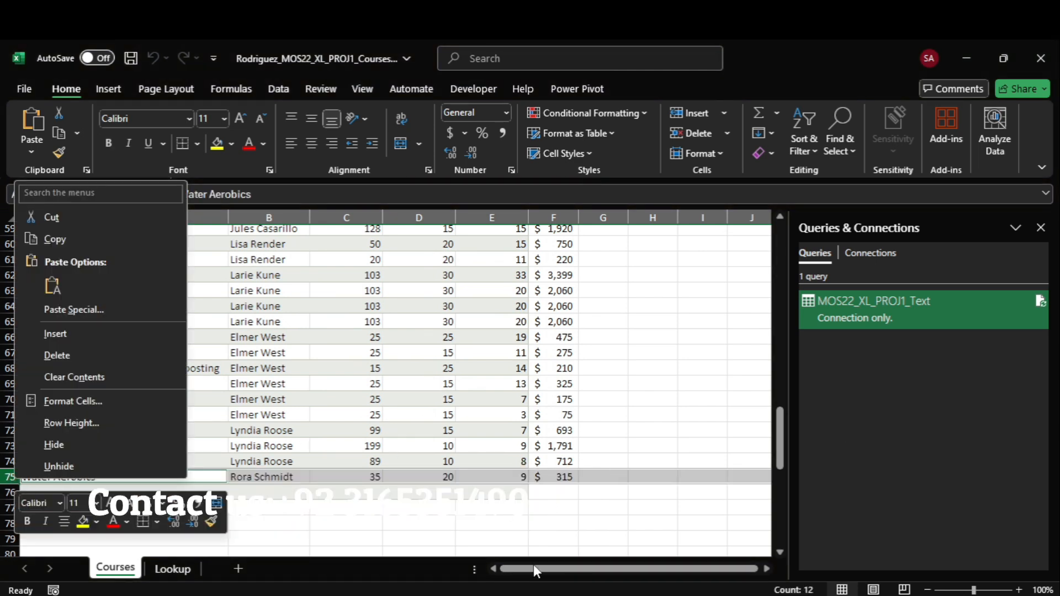
key("Escape")
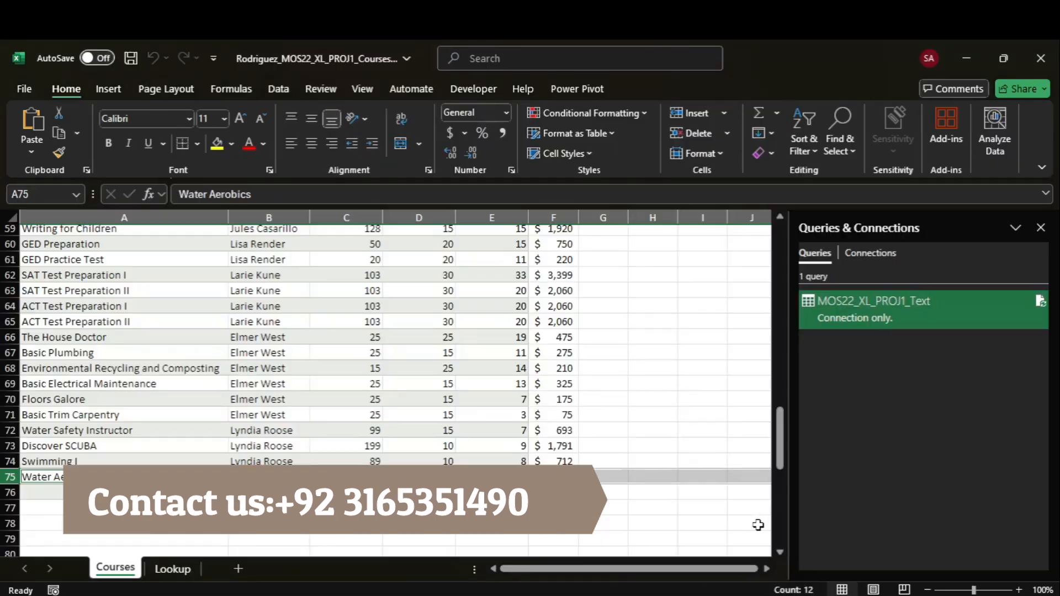
mouse_move(762, 595)
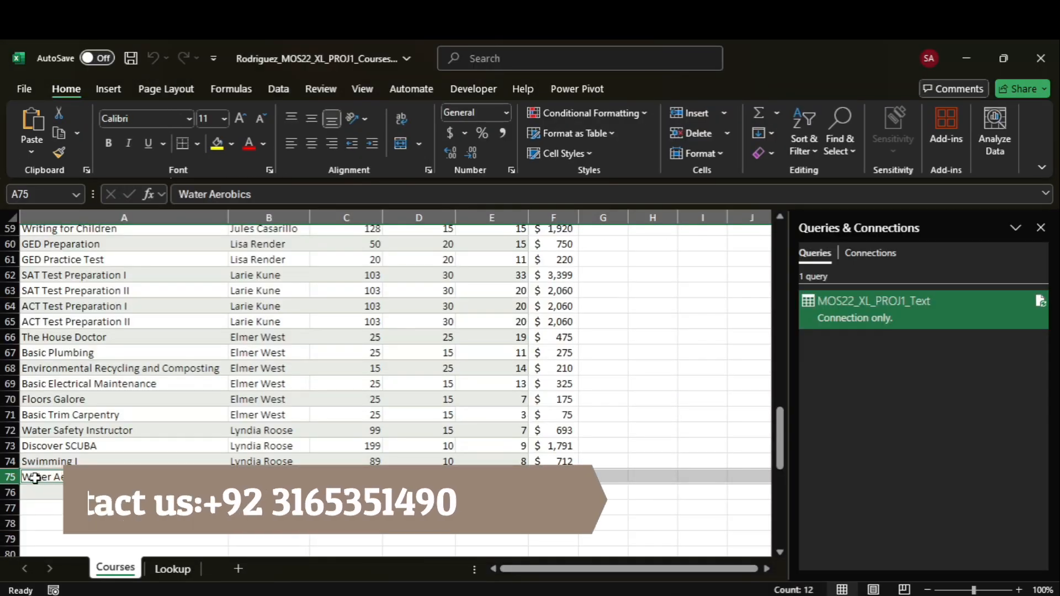
right_click(5, 479)
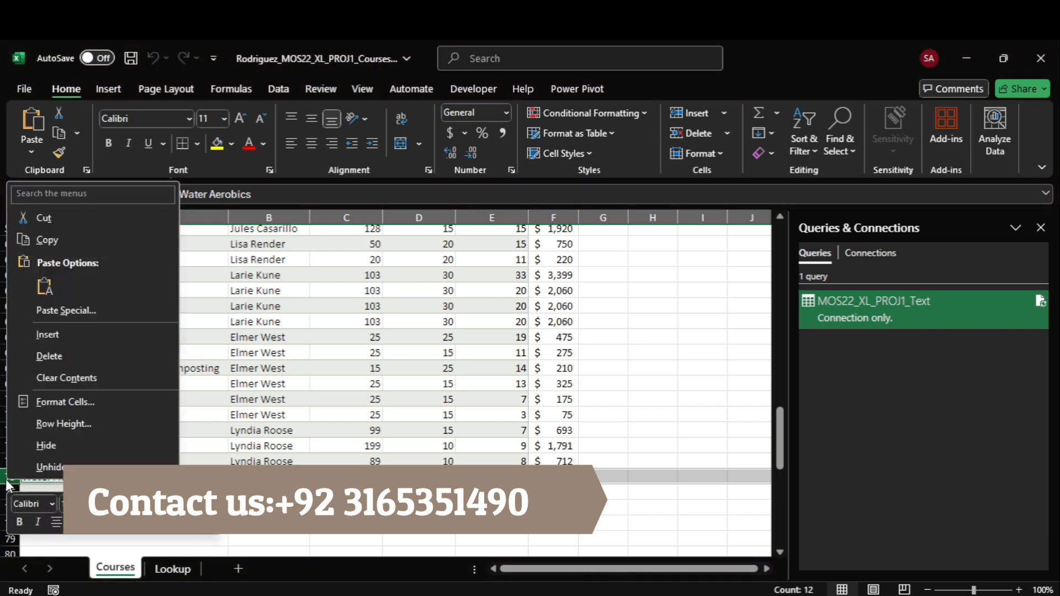
left_click(106, 358)
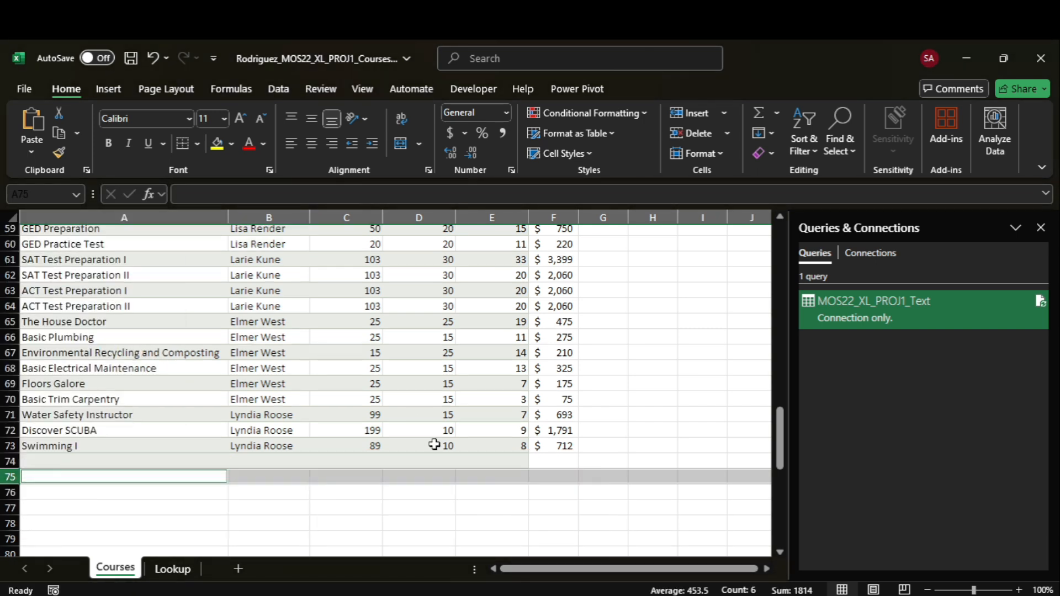
left_click_drag(780, 458, 760, 253)
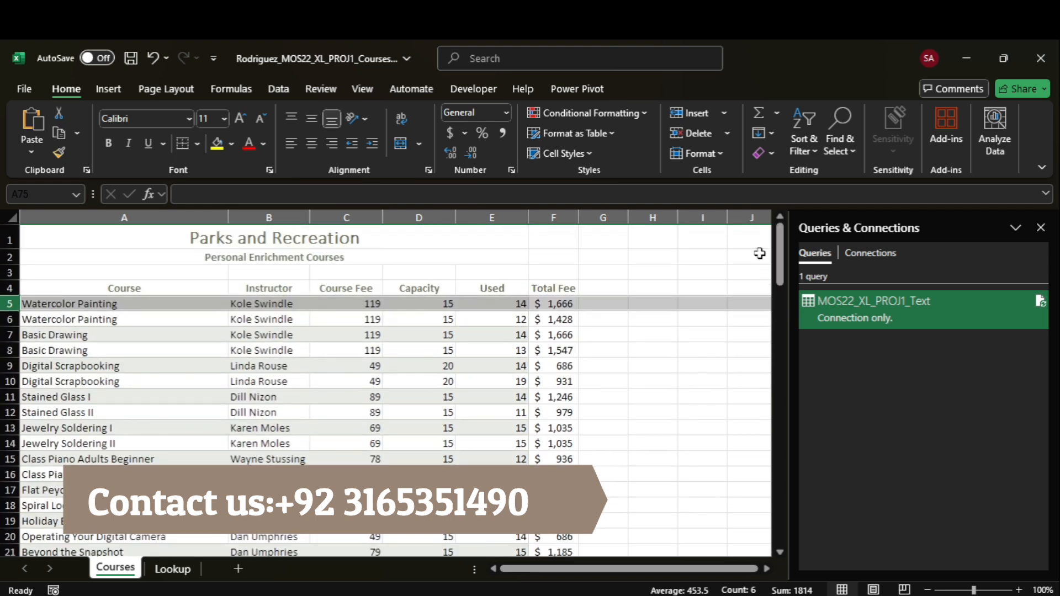
Step: Switch to the instructions document in Word and highlight the step 3 instruction in yellow
left_click(770, 542)
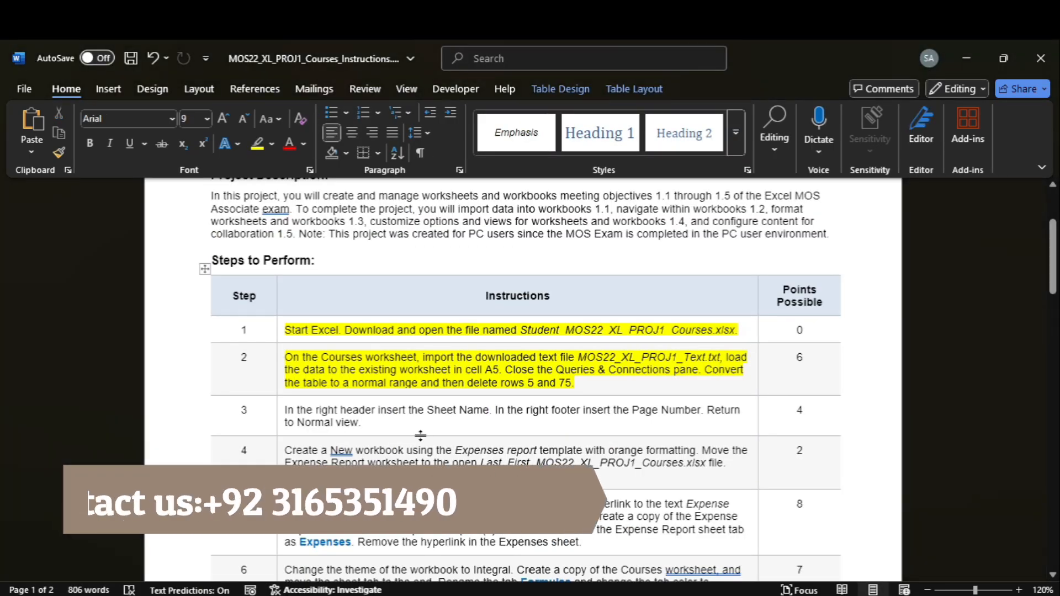
left_click(275, 417)
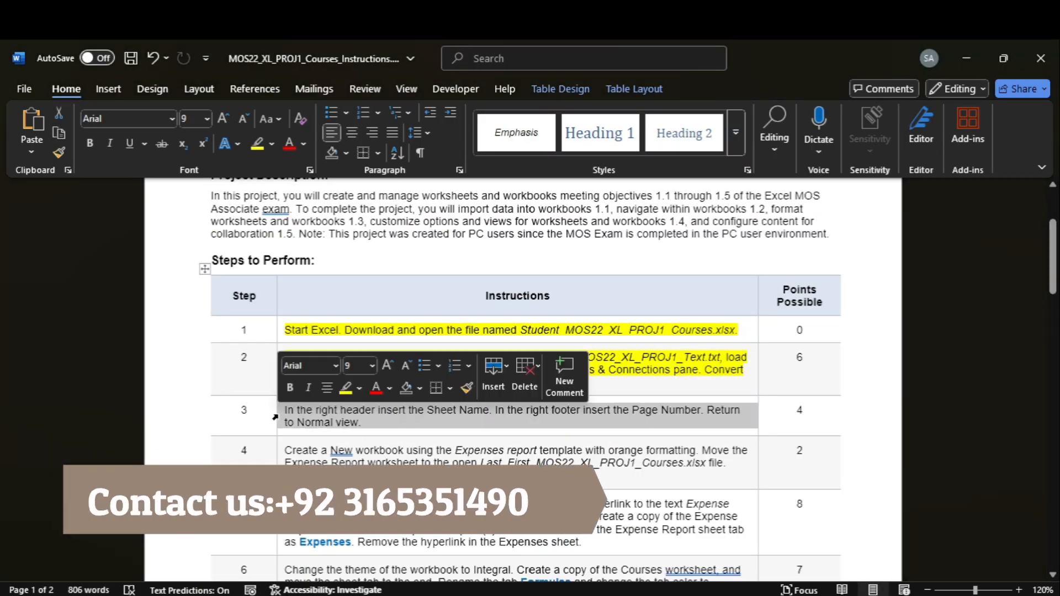
left_click(257, 144)
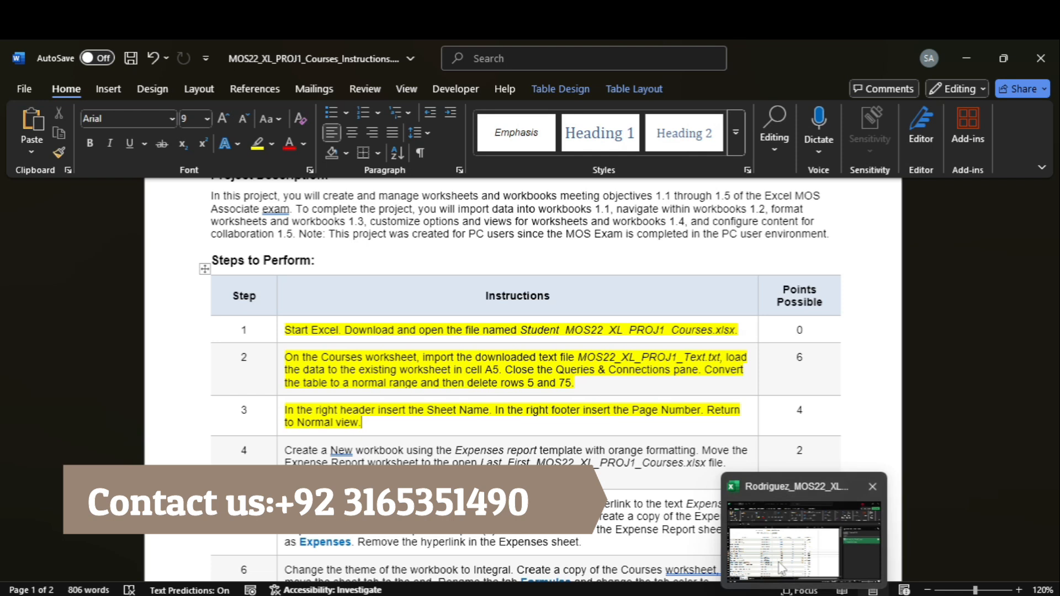
Step: Return to Excel and create a custom header for the Courses sheet with the sheet name in the right section
left_click(804, 530)
left_click(234, 91)
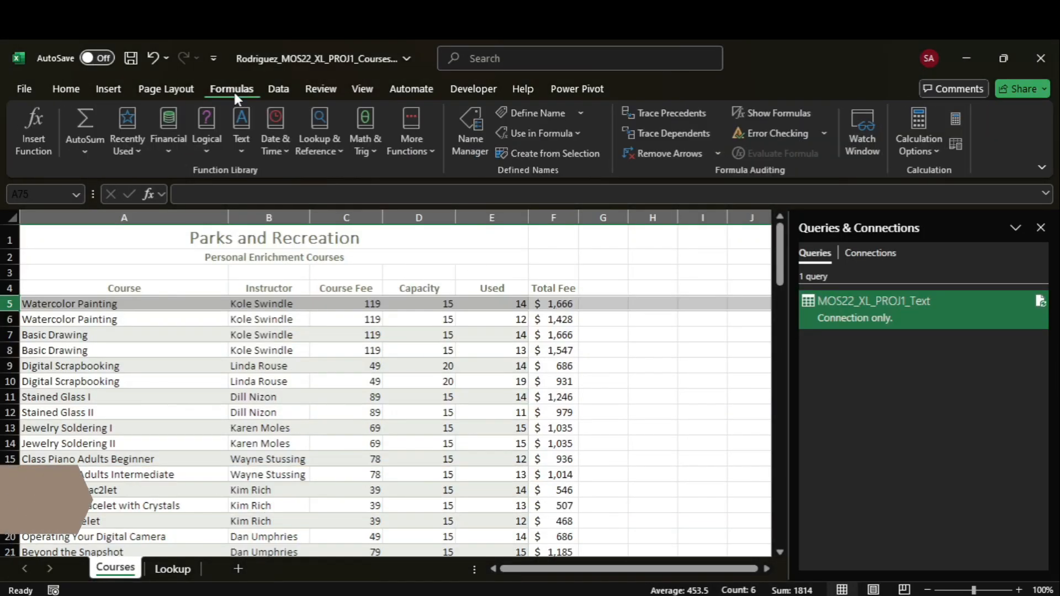
left_click(184, 91)
left_click(406, 169)
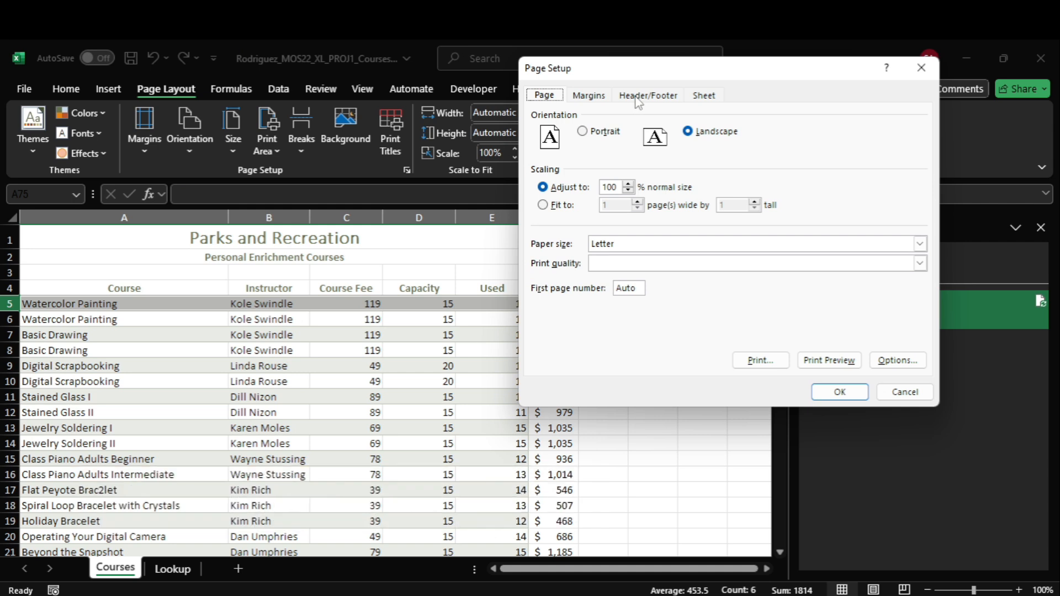
left_click(646, 96)
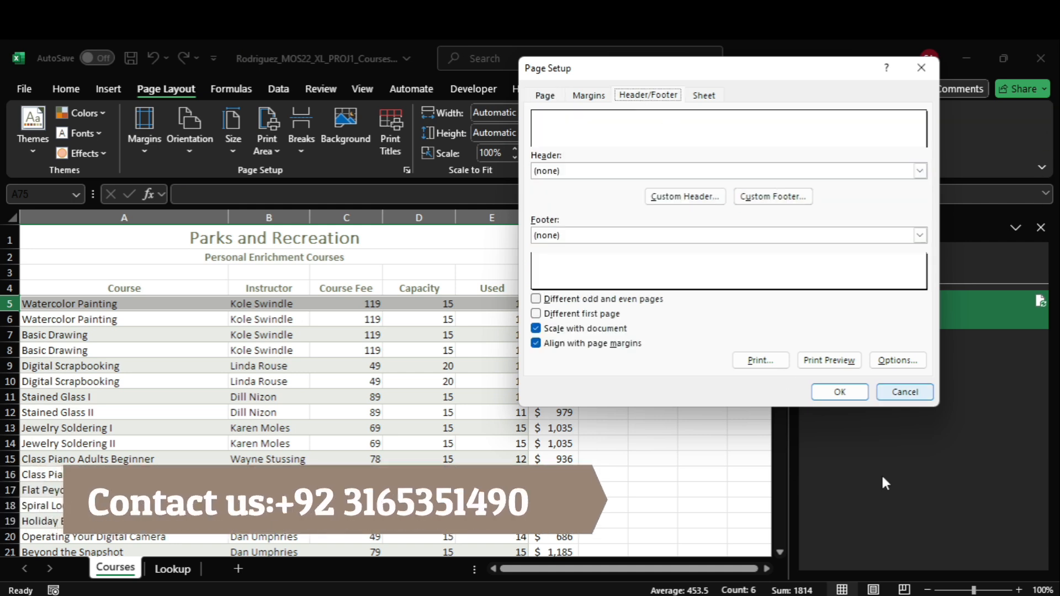
left_click(728, 544)
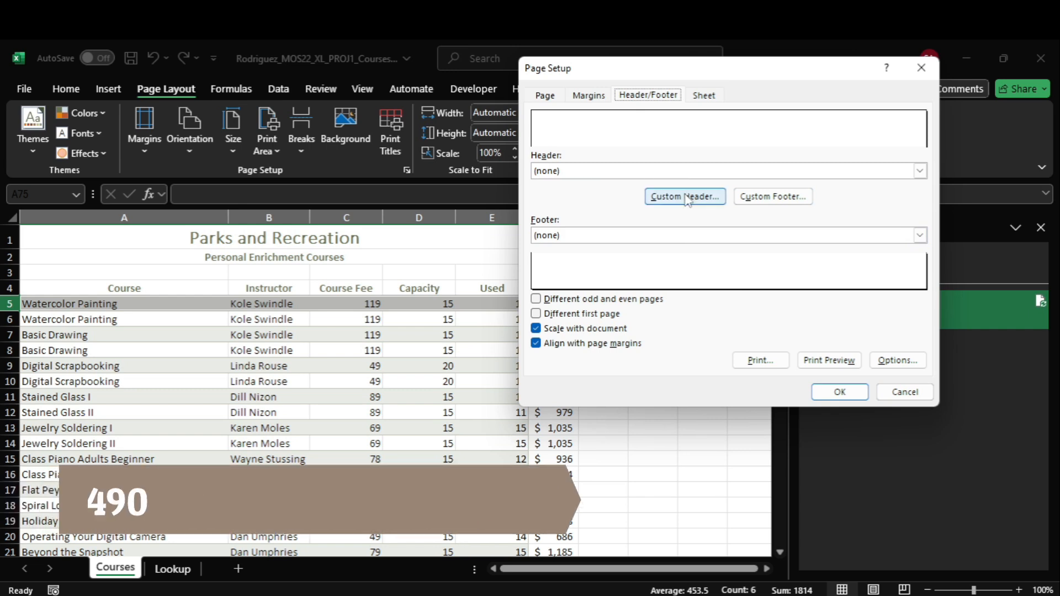
left_click(686, 197)
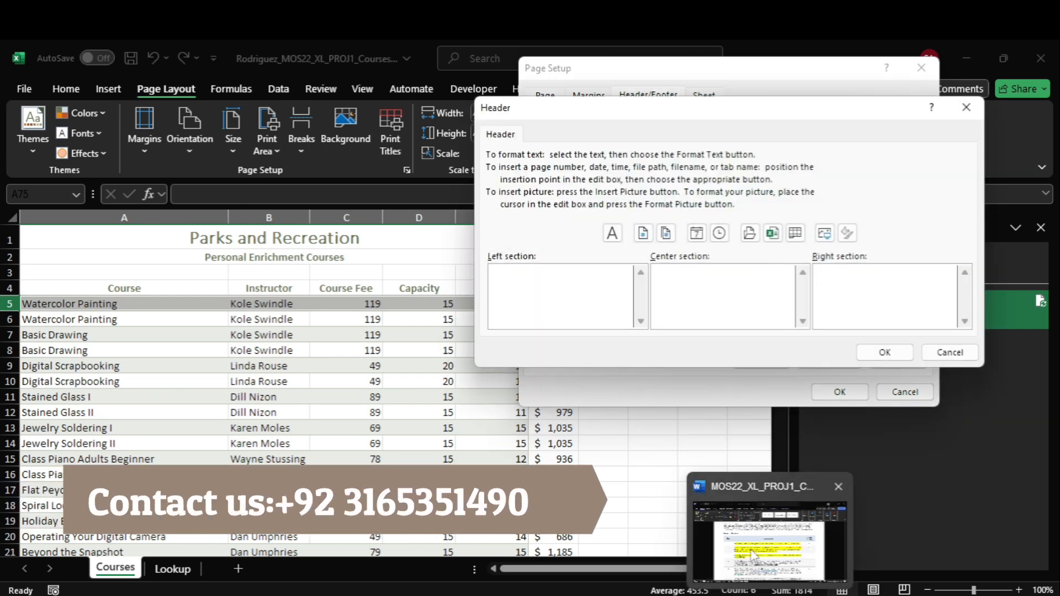
mouse_move(754, 555)
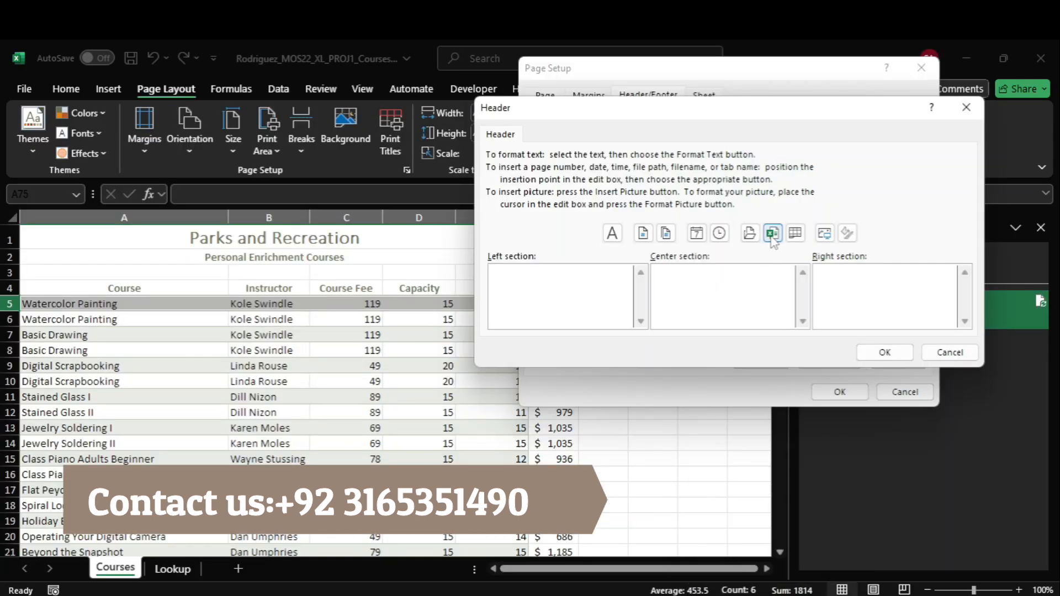
left_click(795, 235)
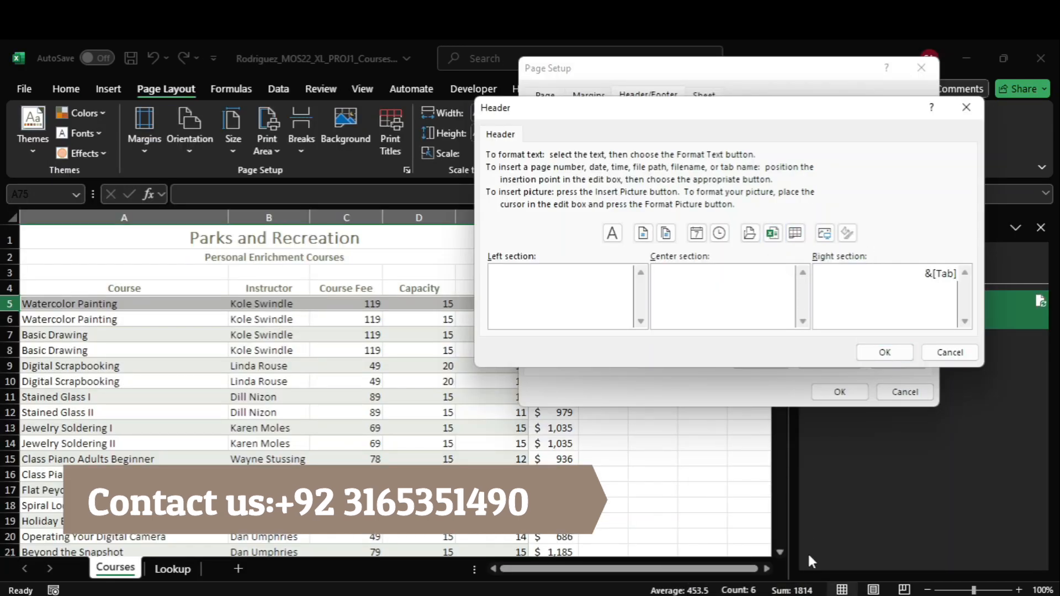
mouse_move(745, 571)
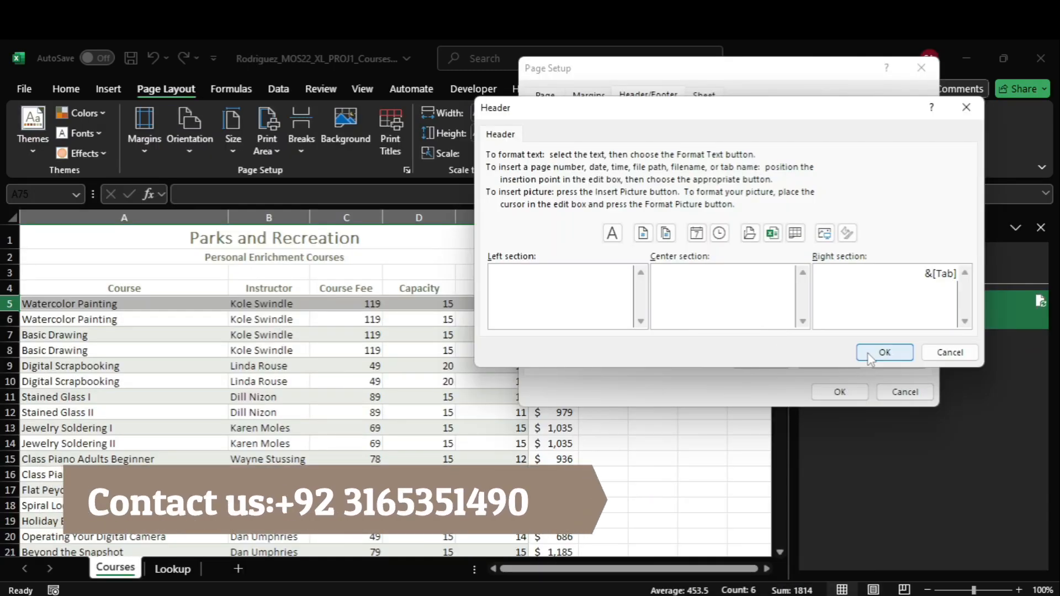
left_click(865, 357)
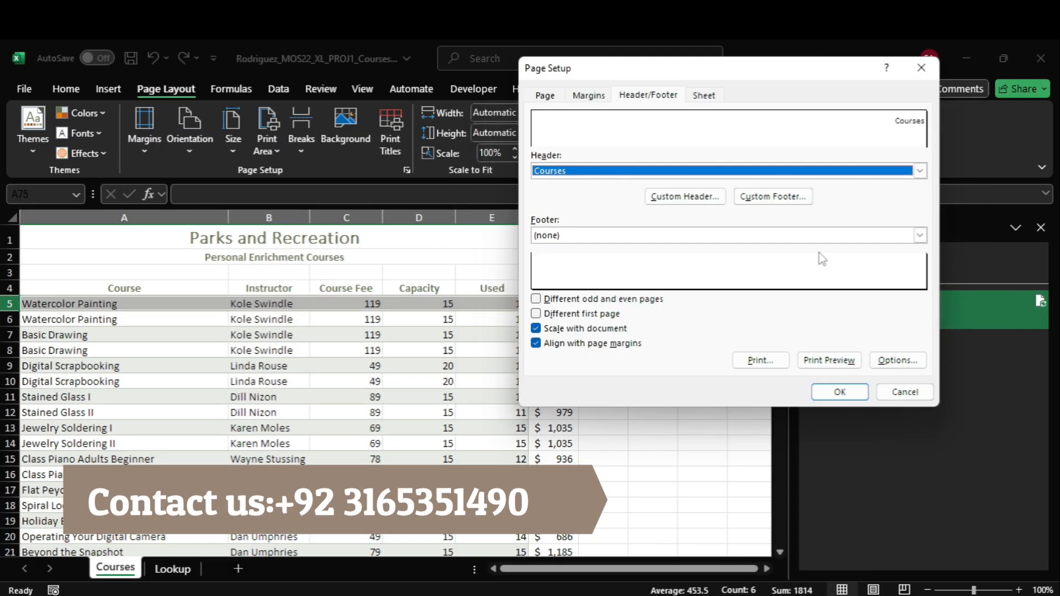
Step: Create a custom footer with the page number in the right section and apply the page setup
left_click(773, 197)
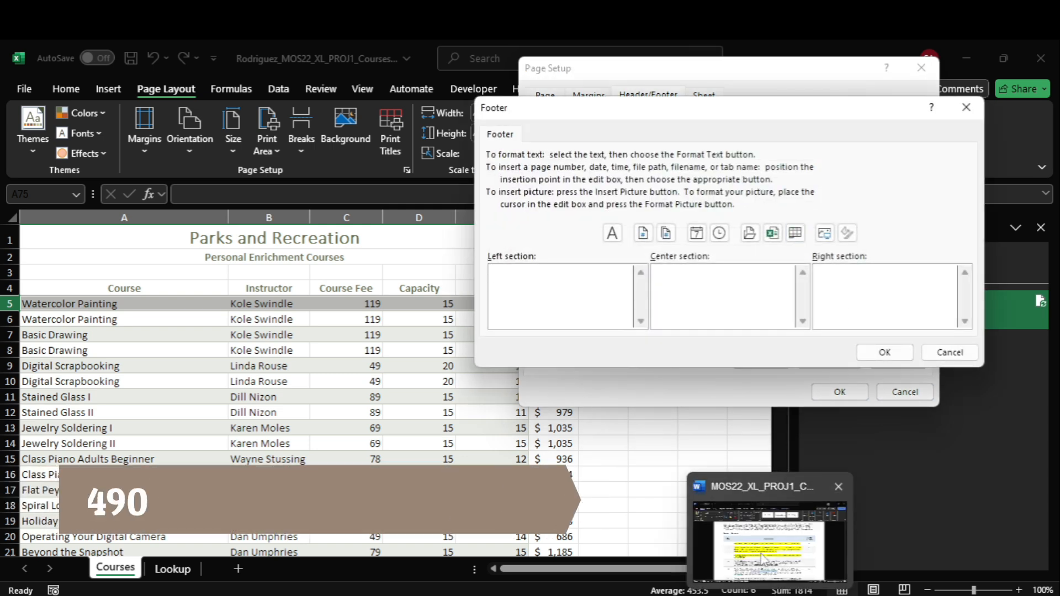
left_click(784, 594)
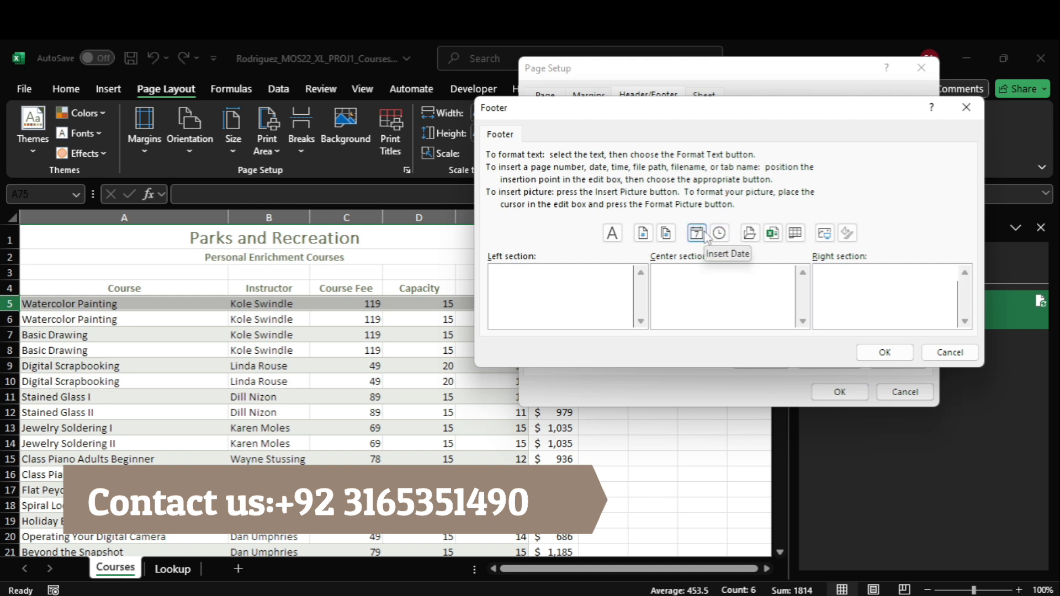
left_click(643, 232)
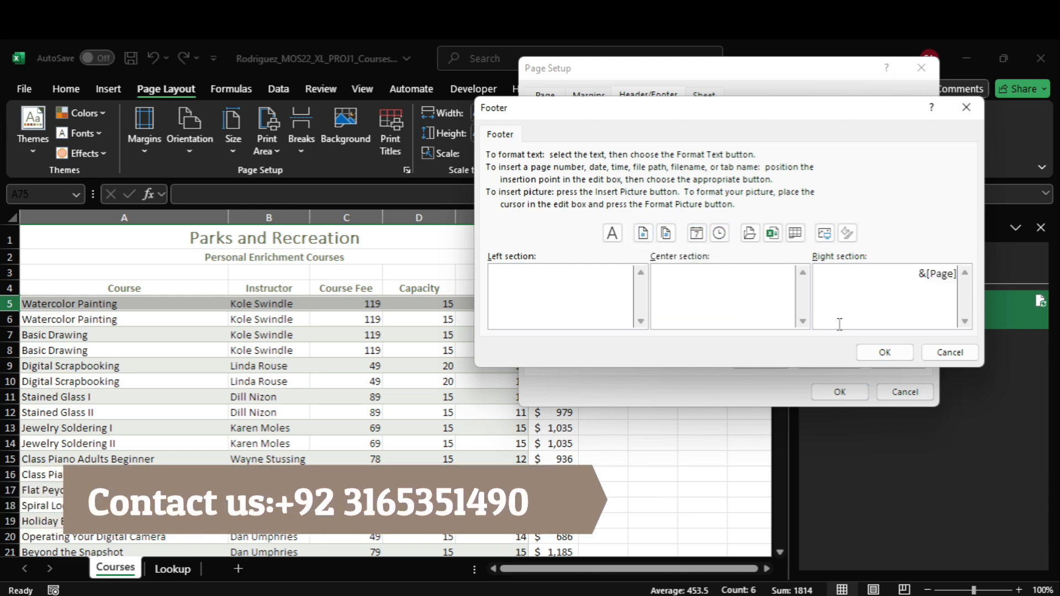
left_click(884, 352)
left_click(839, 391)
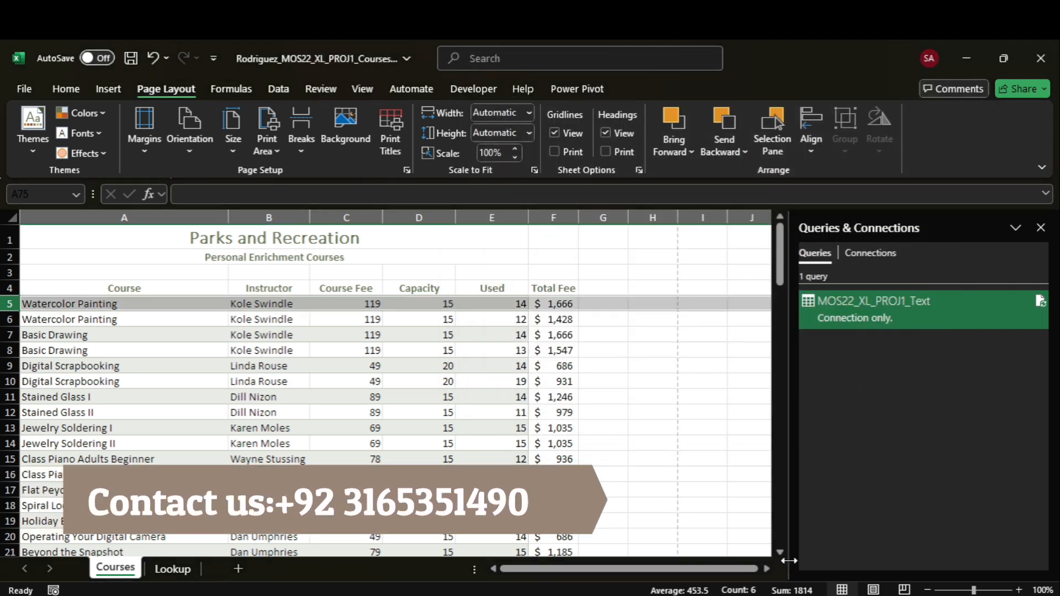
Step: Switch to the instructions document in Word and highlight the step 4 instruction in yellow
mouse_move(768, 595)
left_click(768, 544)
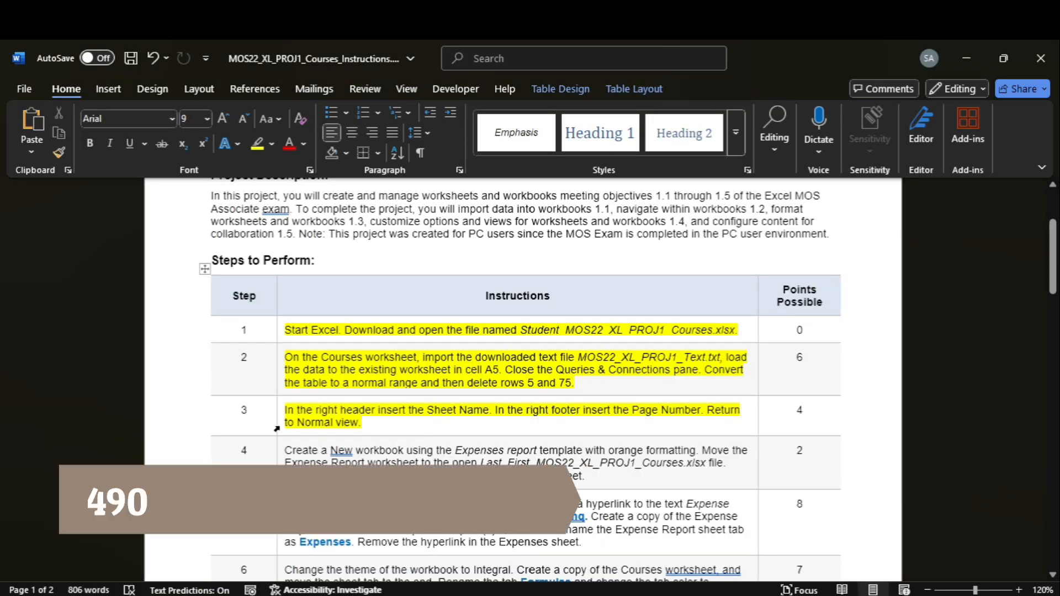
left_click(276, 450)
left_click(257, 143)
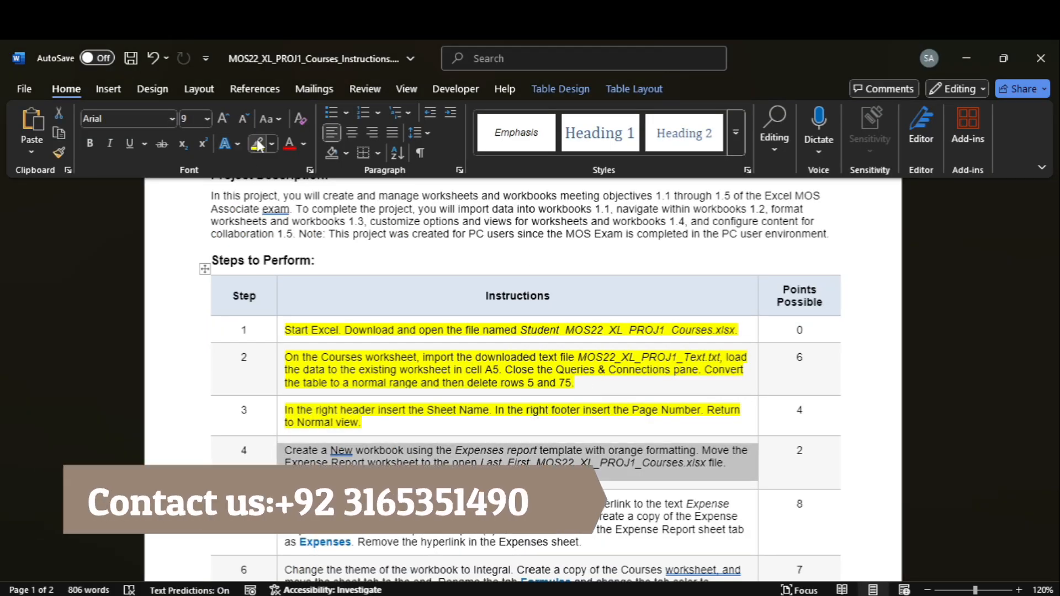
left_click(380, 418)
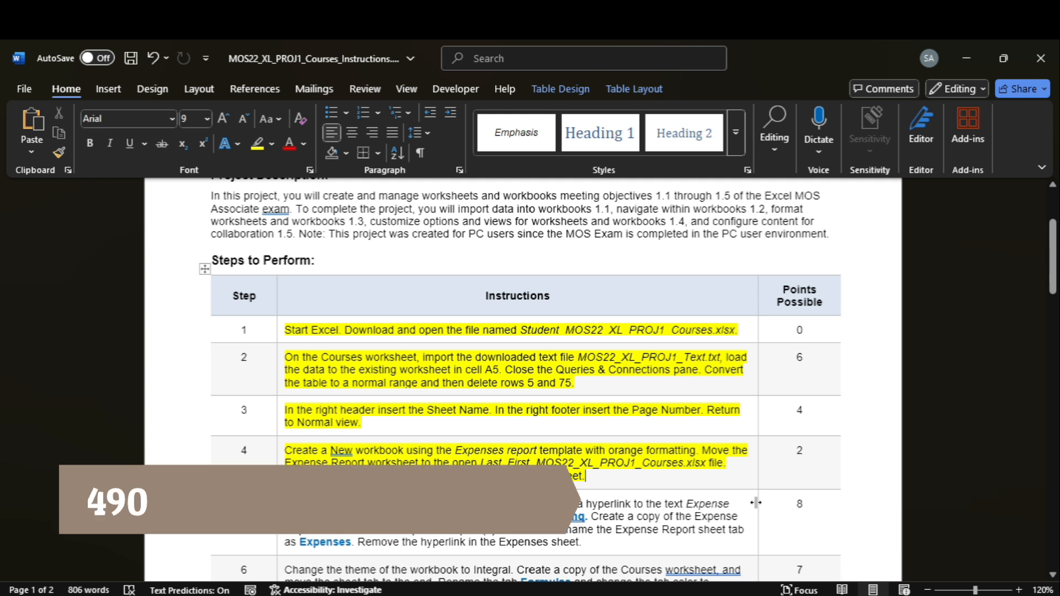
Step: Compare the Excel workbook's sheets with the step 4 instruction in Word and read on through the following steps
mouse_move(806, 594)
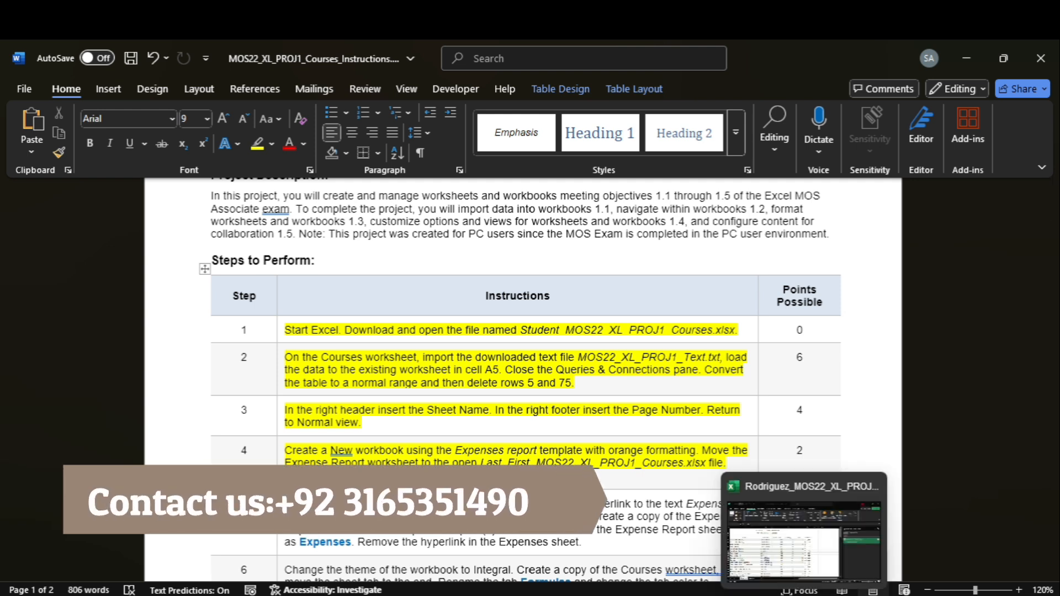
left_click(792, 545)
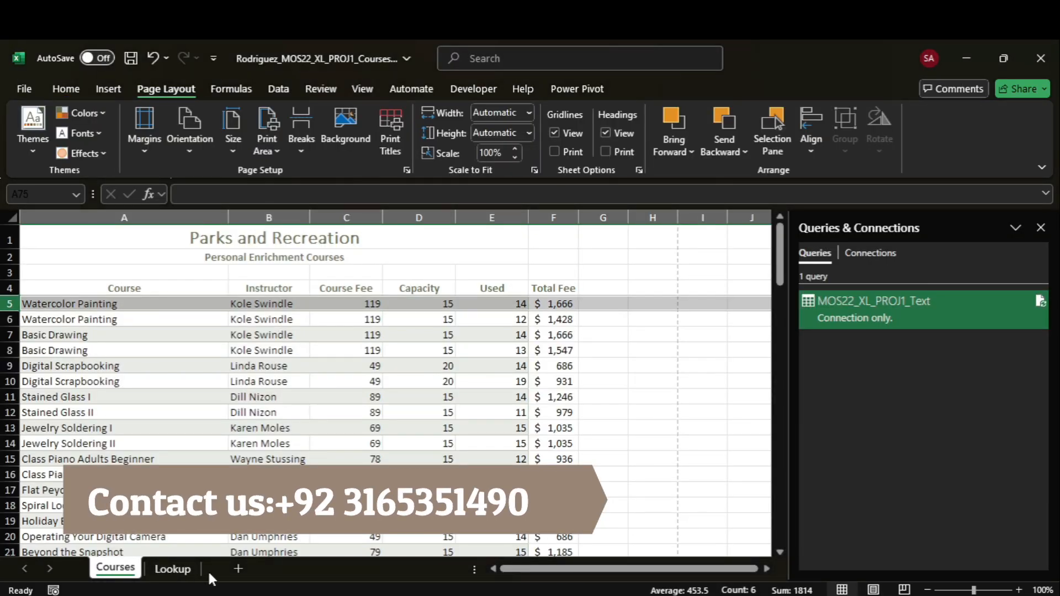
mouse_move(768, 594)
left_click(759, 553)
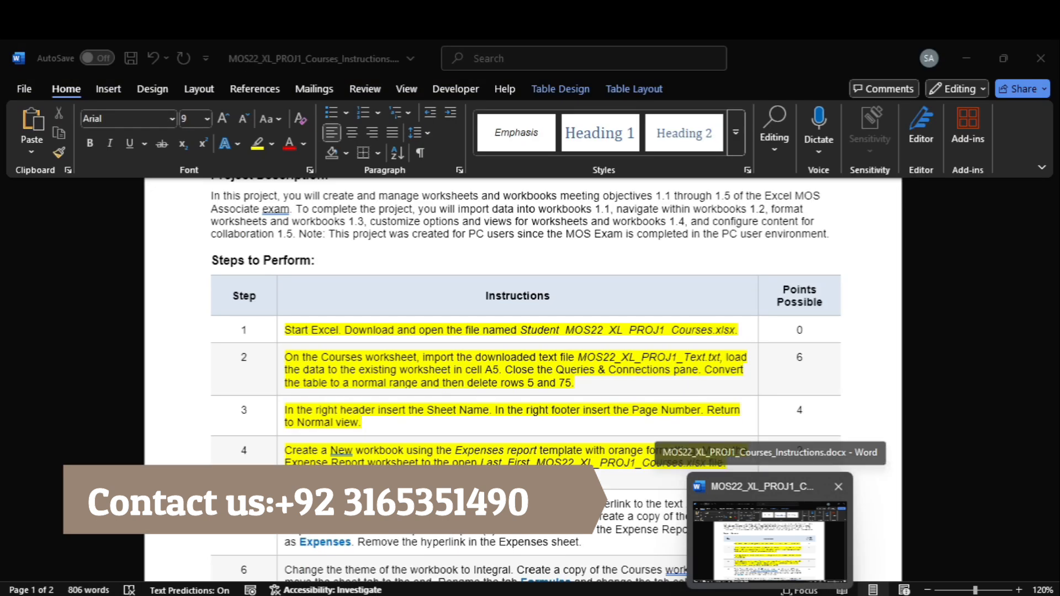
left_click(757, 560)
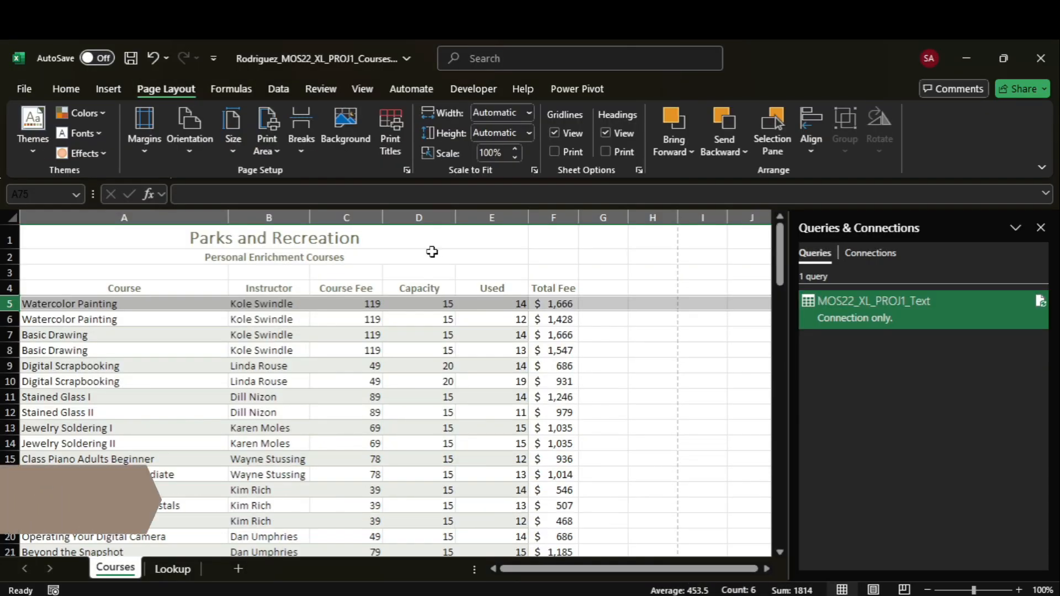
mouse_move(761, 555)
left_click(753, 534)
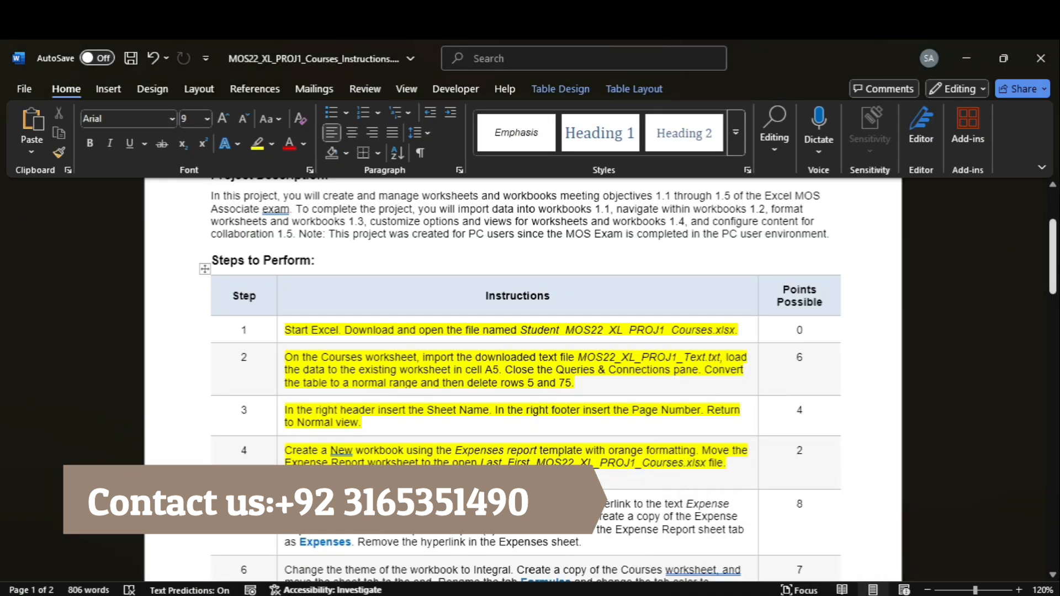
left_click_drag(1053, 258, 1053, 272)
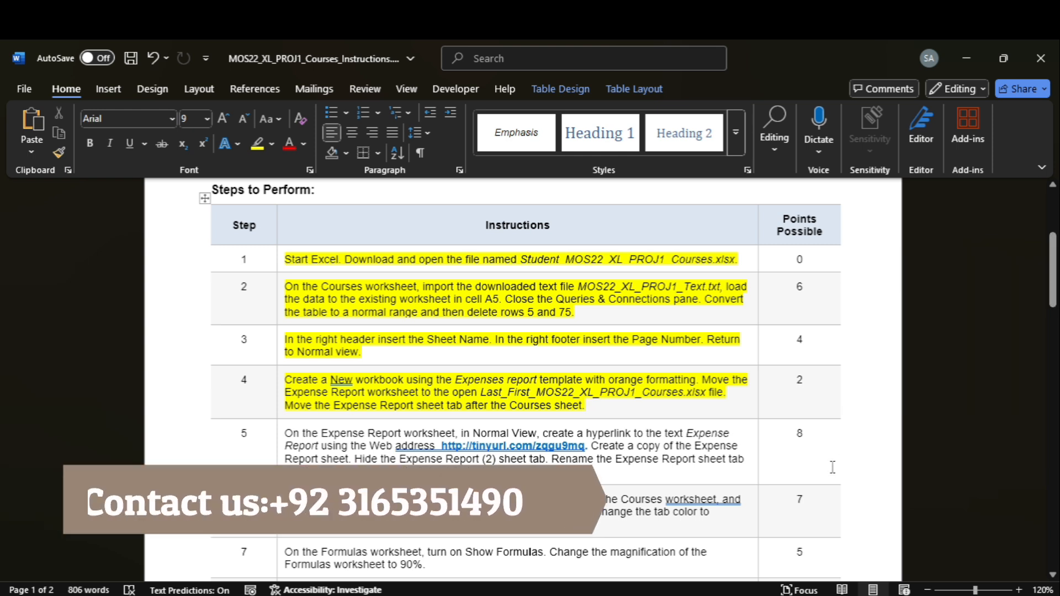
Step: Switch to the Courses workbook in Excel and open the templates for creating a new workbook
mouse_move(804, 595)
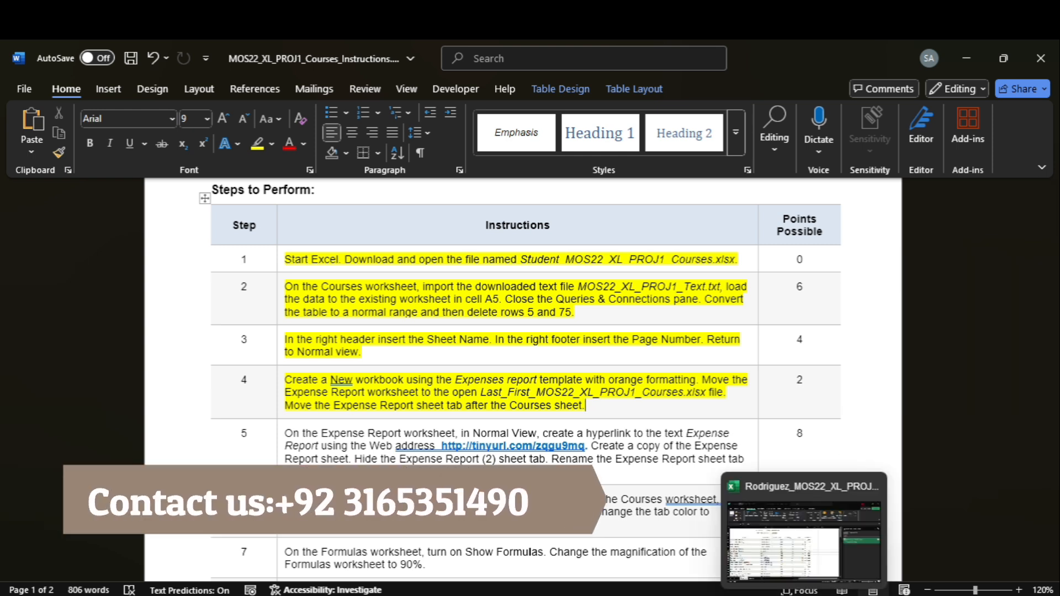
left_click(812, 572)
left_click(30, 89)
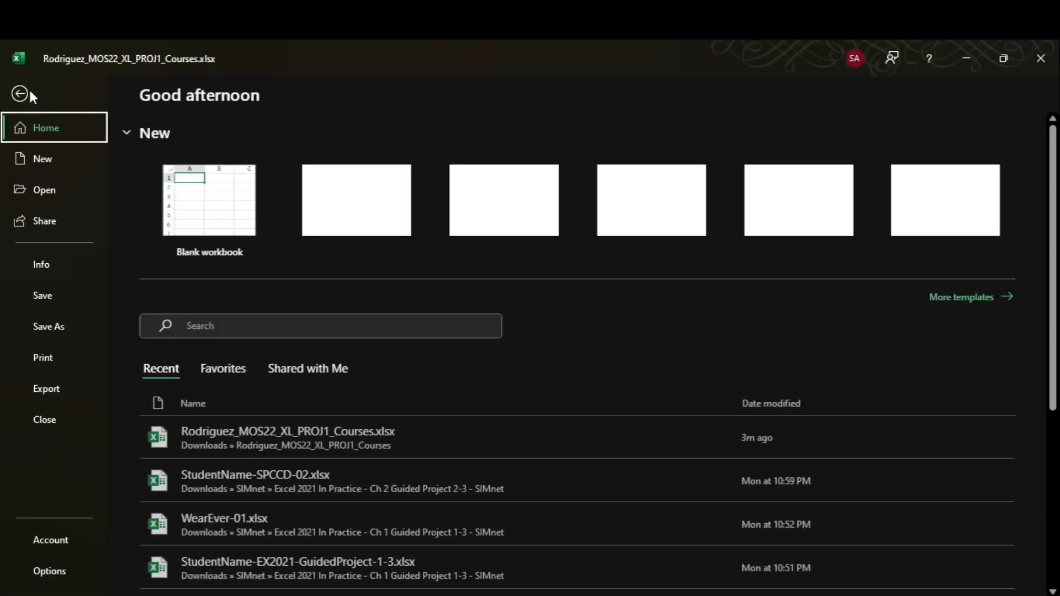
left_click(50, 165)
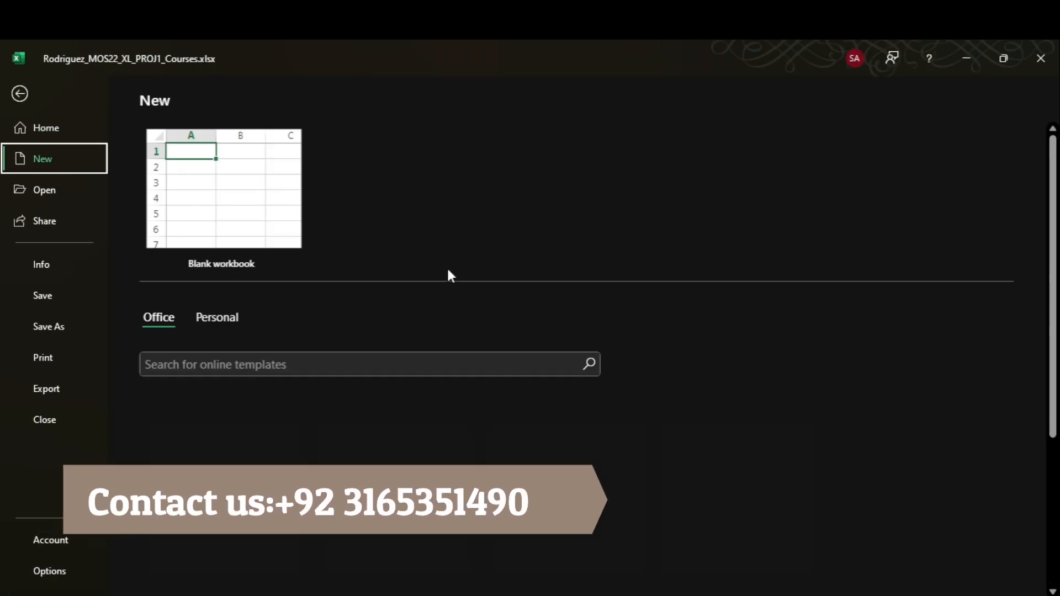
Step: Switch to the instructions in Word and copy the template name "Expenses report" from step 4
mouse_move(770, 595)
left_click(767, 549)
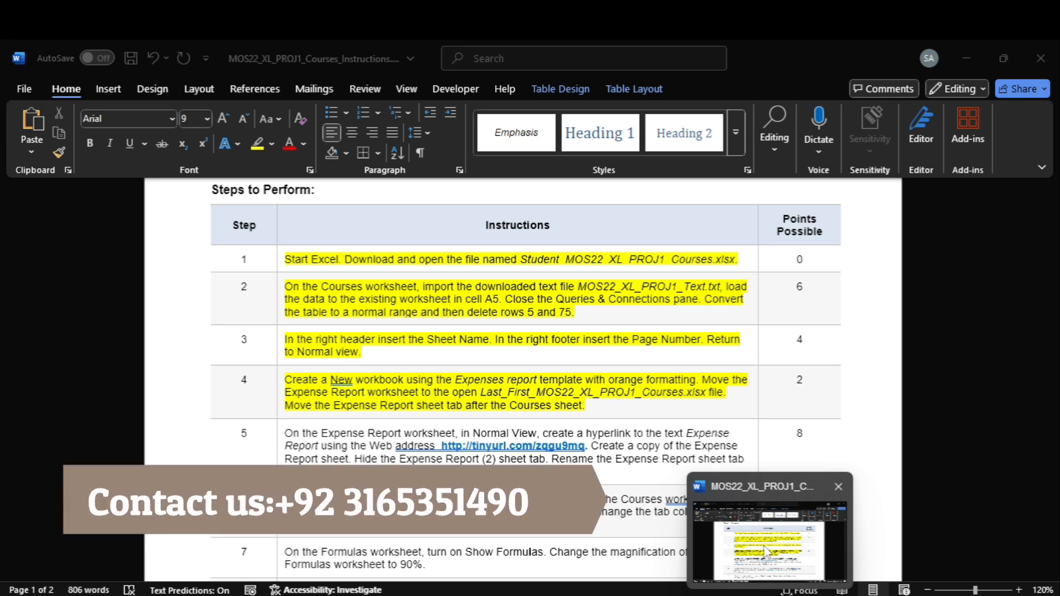
left_click(767, 550)
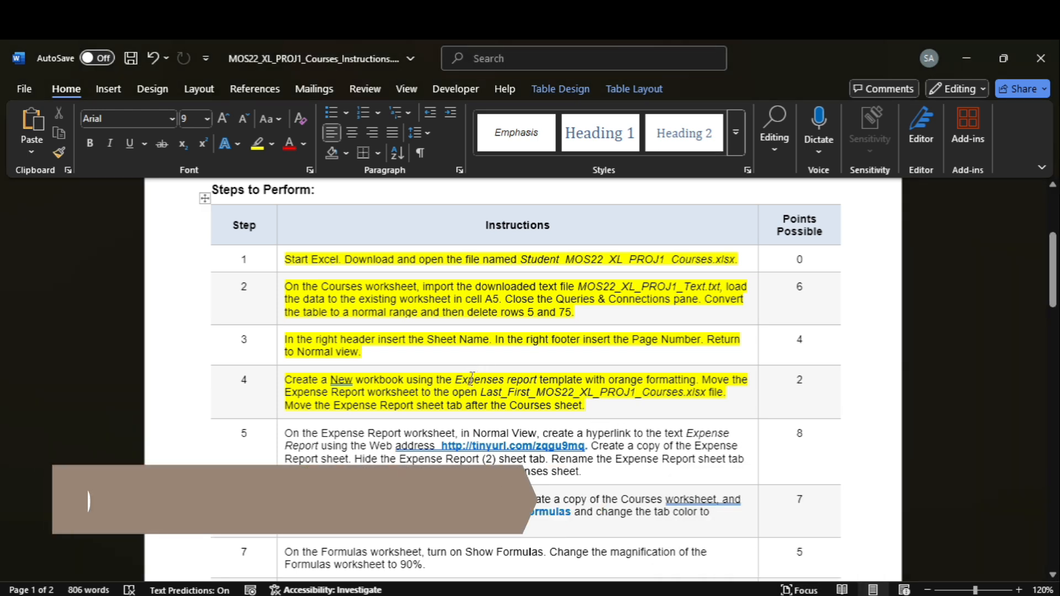
left_click_drag(472, 379, 514, 383)
key("ctrl+c")
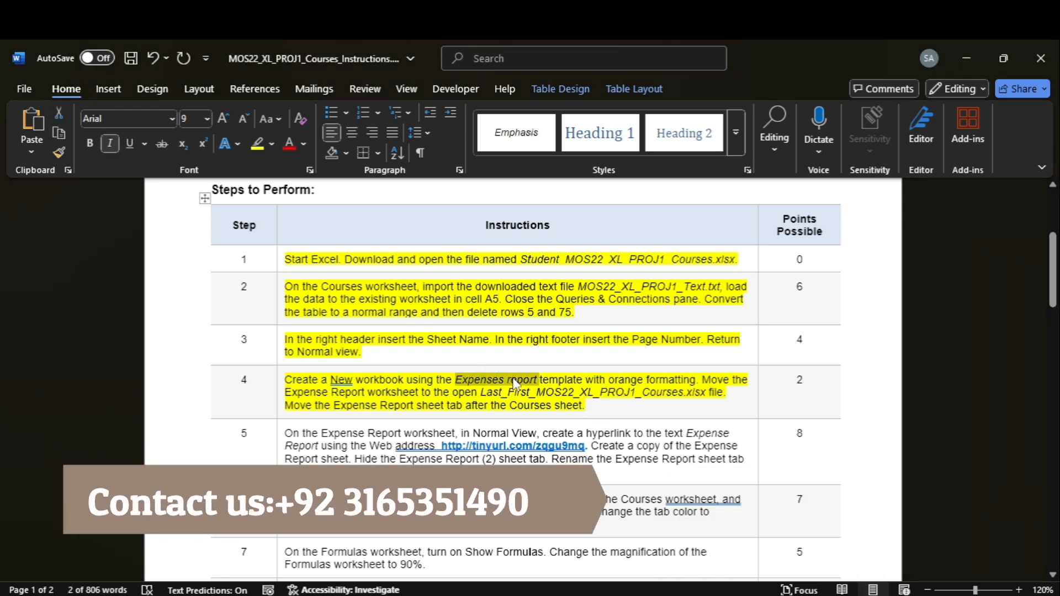
Step: Return to Excel and search the online templates for "Expenses report"
left_click(800, 533)
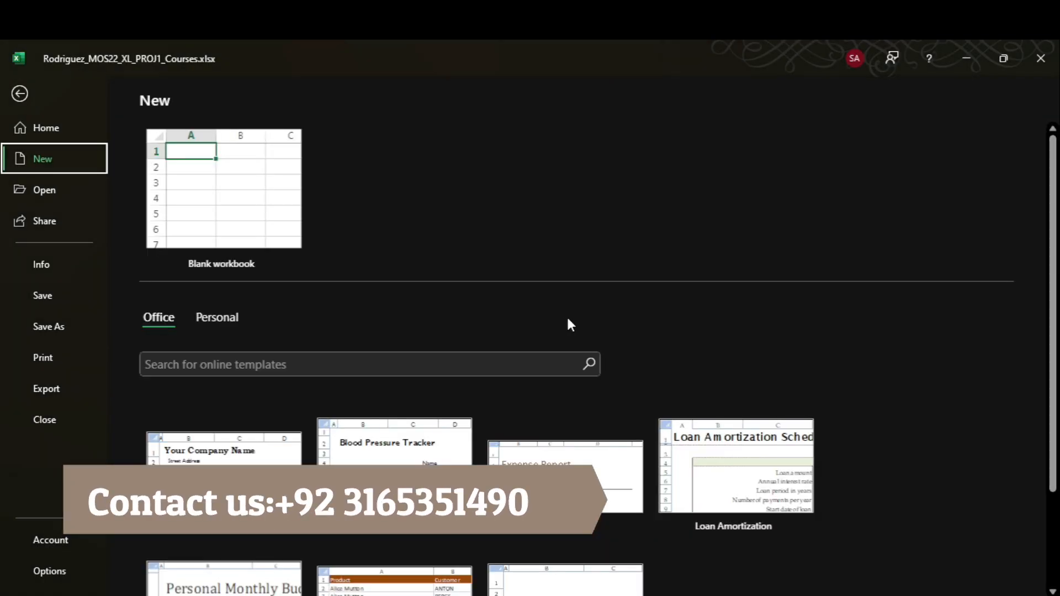
left_click(375, 371)
key("ctrl+v")
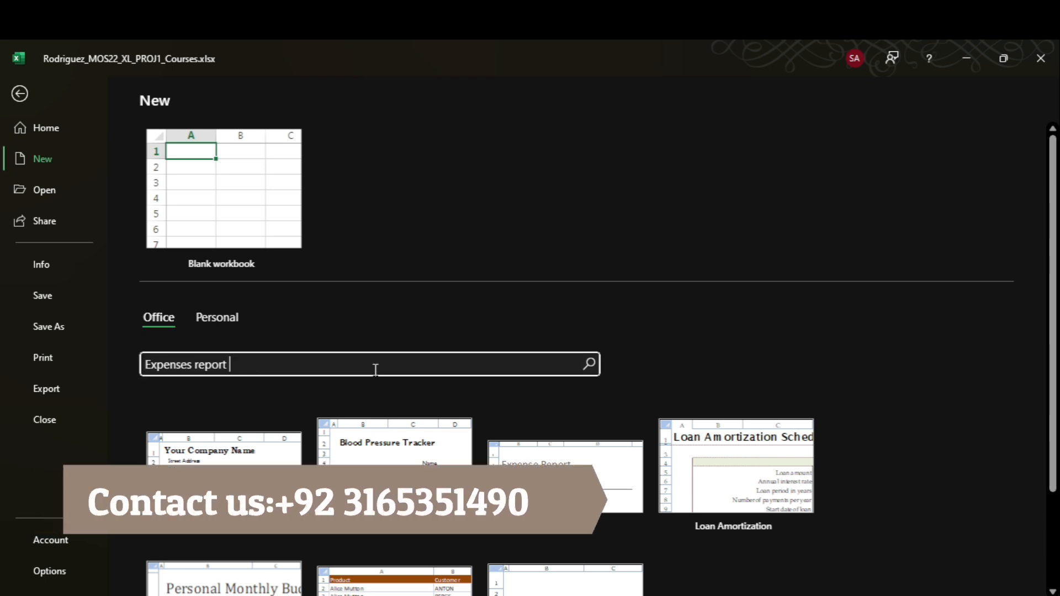
key("Return")
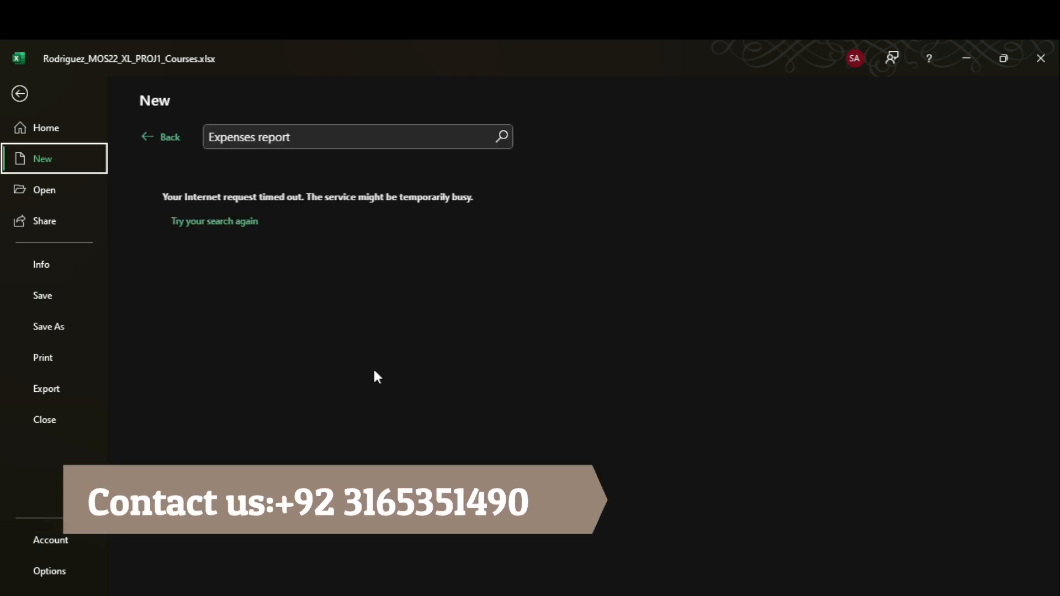
Step: Leave the template search, create a workbook from the built-in Expense Report template and inspect its expense table's rows
left_click(166, 142)
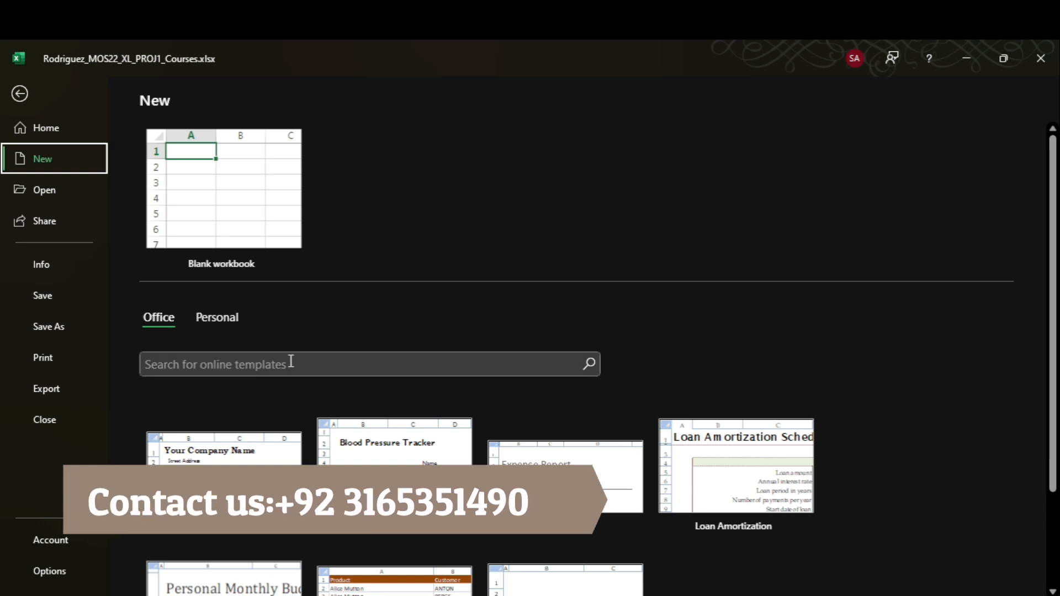
scroll(663, 332, "down", 2)
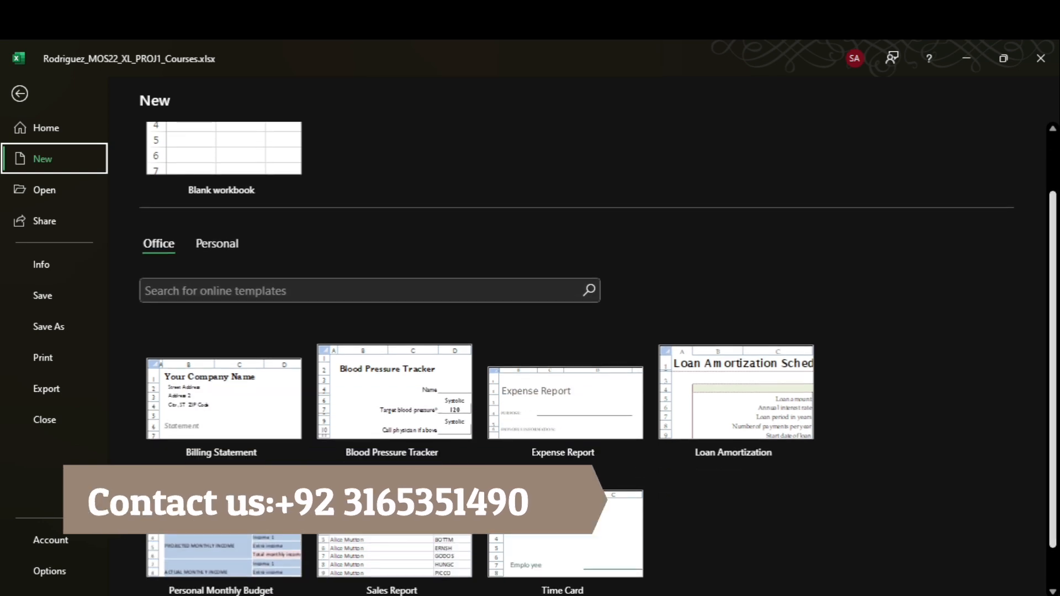
double_click(557, 390)
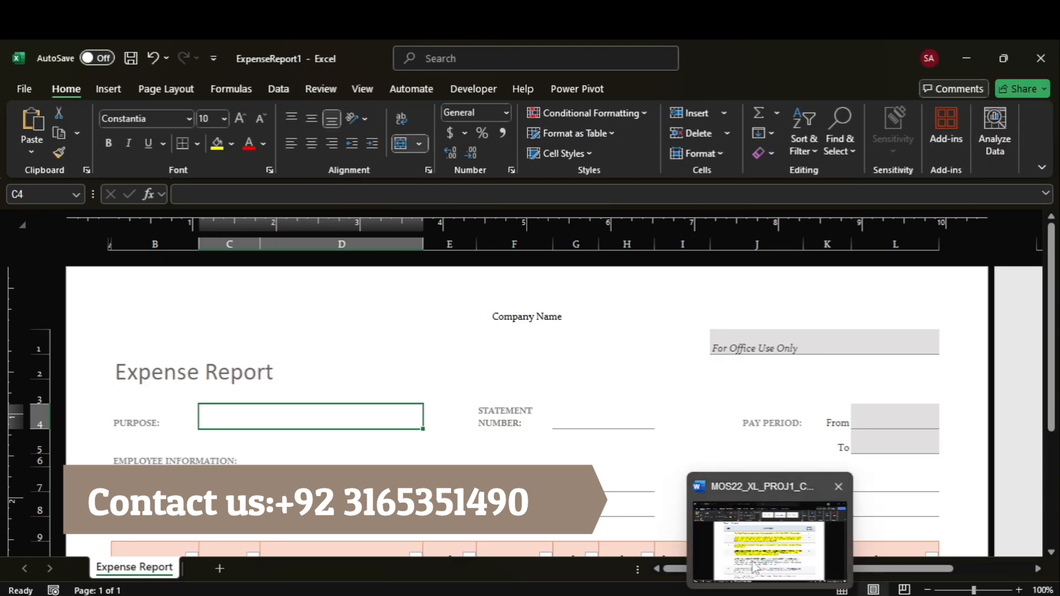
mouse_move(753, 566)
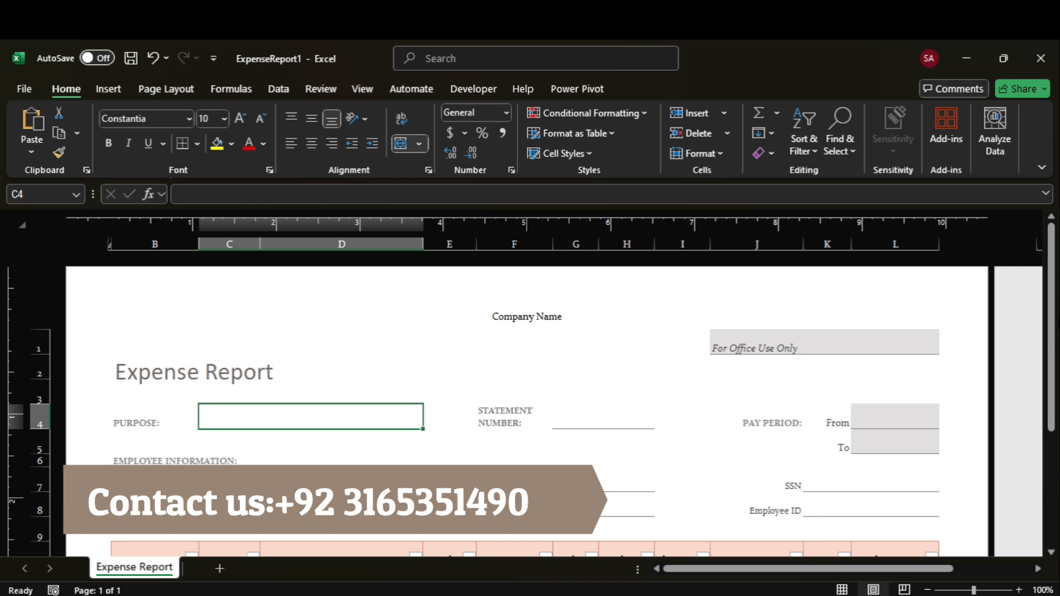
scroll(530, 409, "down", 3)
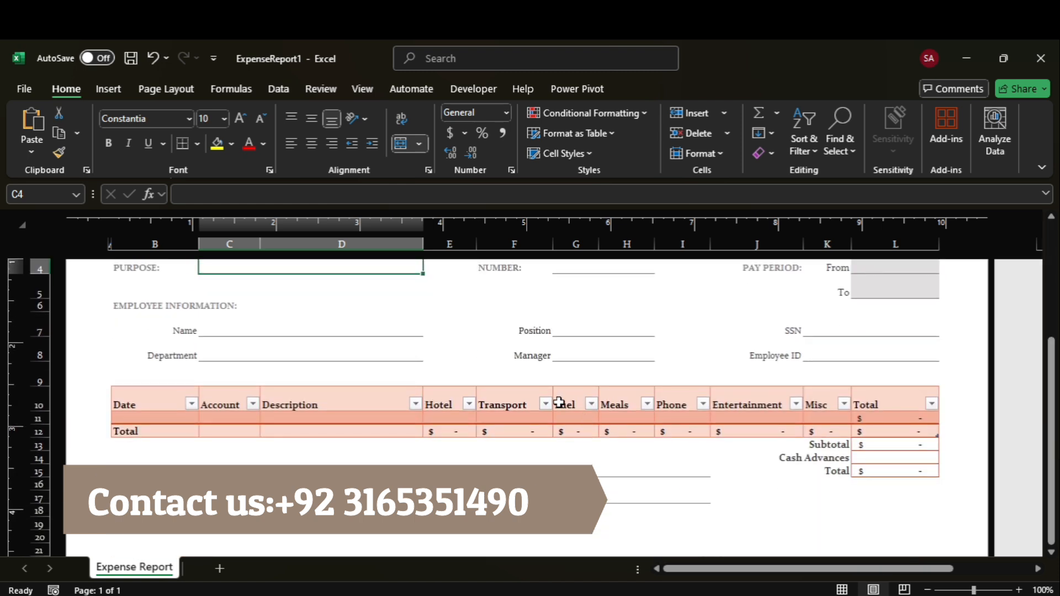
left_click(135, 405)
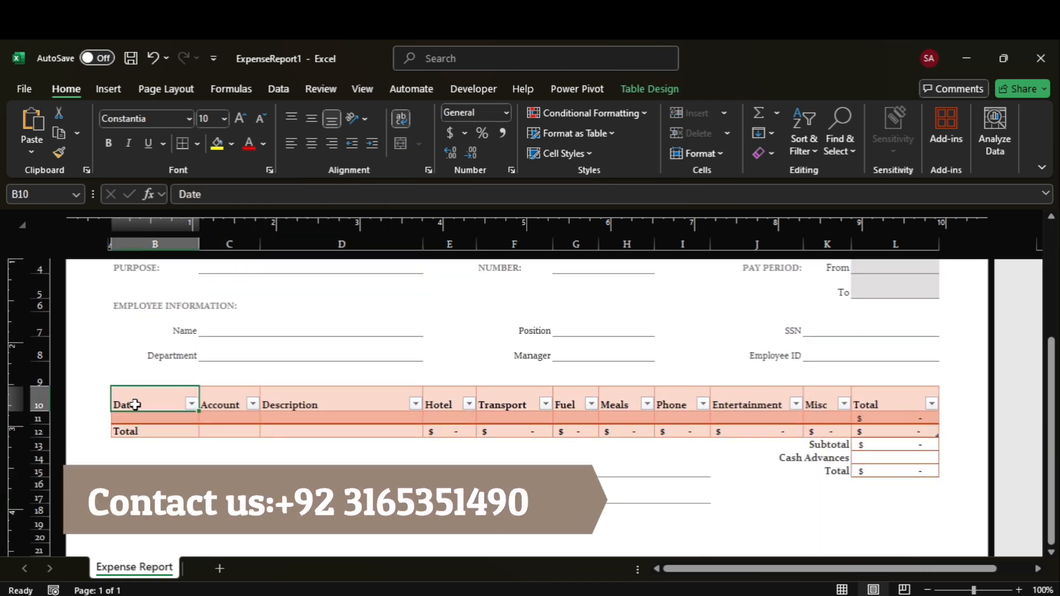
left_click(141, 420)
left_click(150, 434)
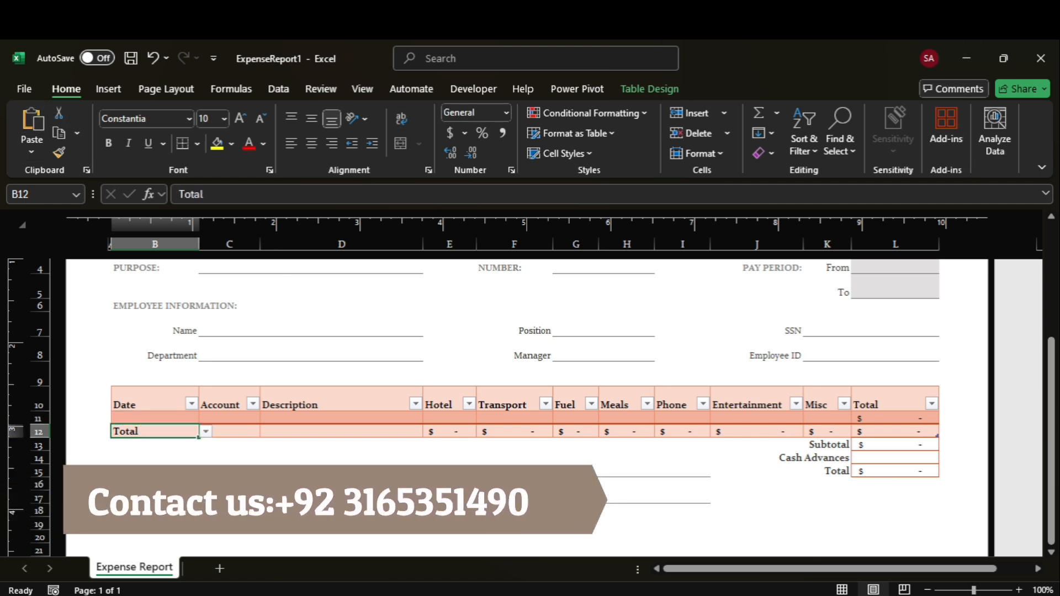
Step: Close the ExpenseReport1 workbook and return to the Courses workbook
mouse_move(805, 595)
left_click(957, 488)
left_click(764, 528)
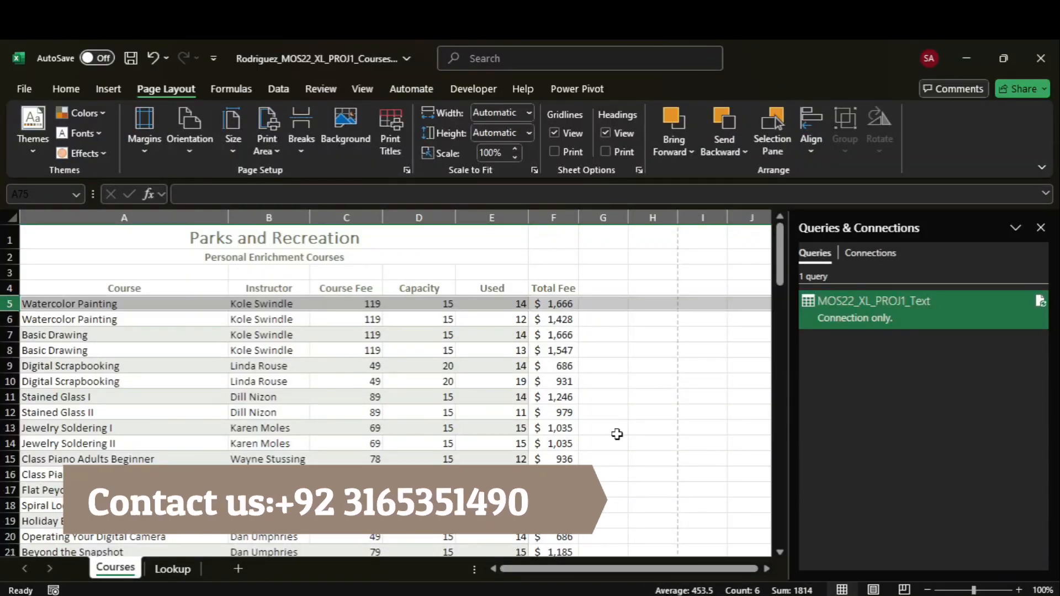
Step: Look through the available templates and create a new workbook from the recently used Expense Report template
left_click(26, 90)
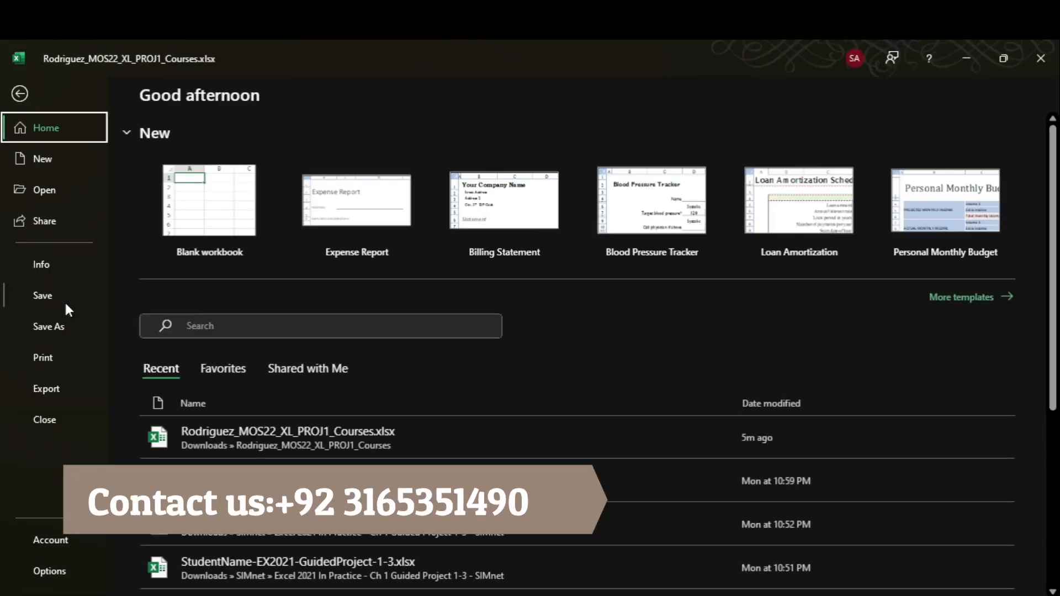
left_click(46, 170)
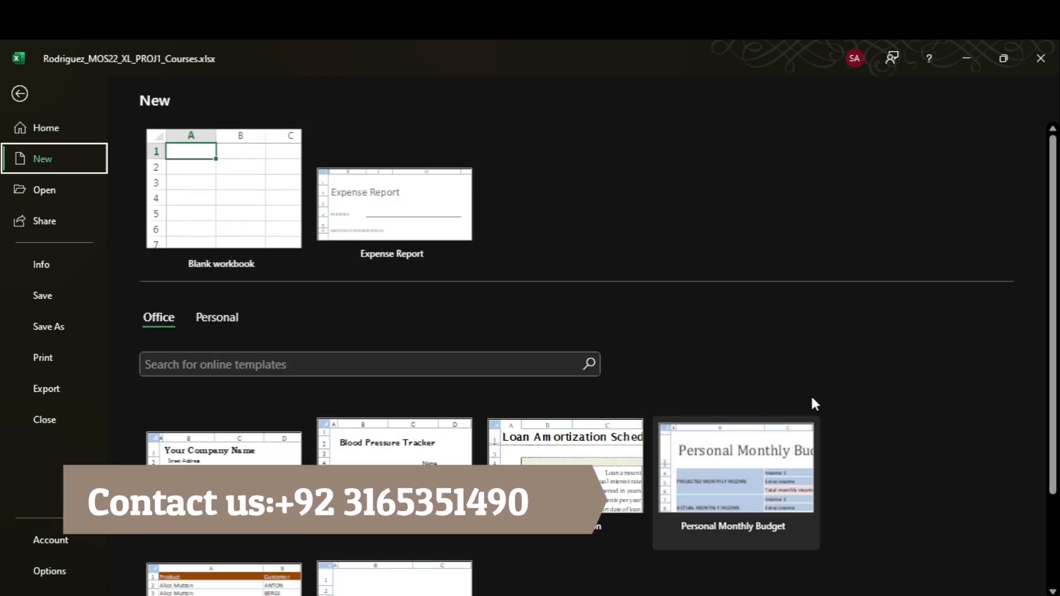
scroll(800, 524, "down", 2)
scroll(1035, 382, "up", 1)
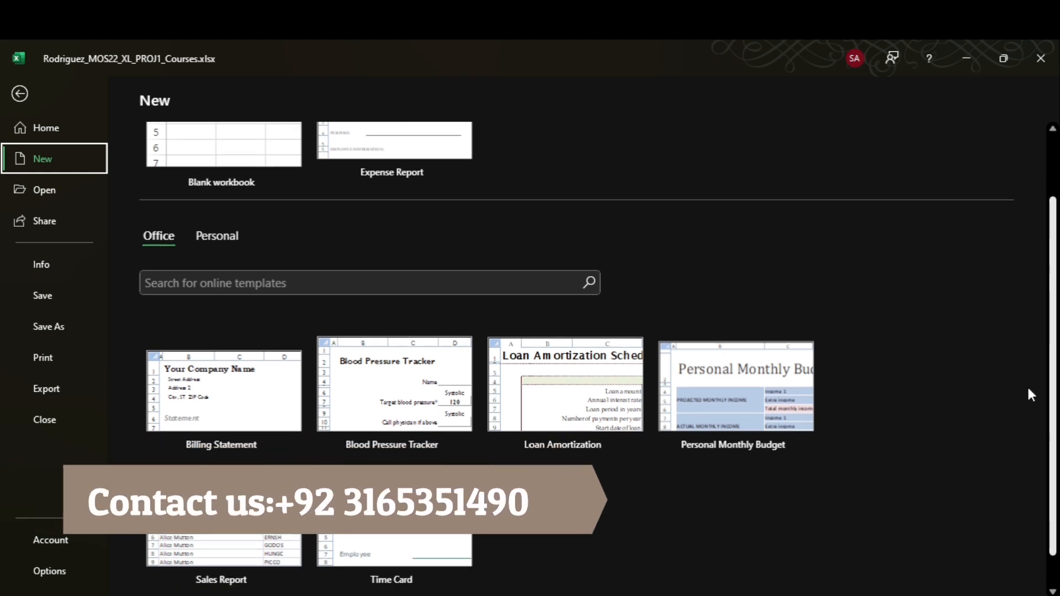
scroll(1027, 386, "up", 2)
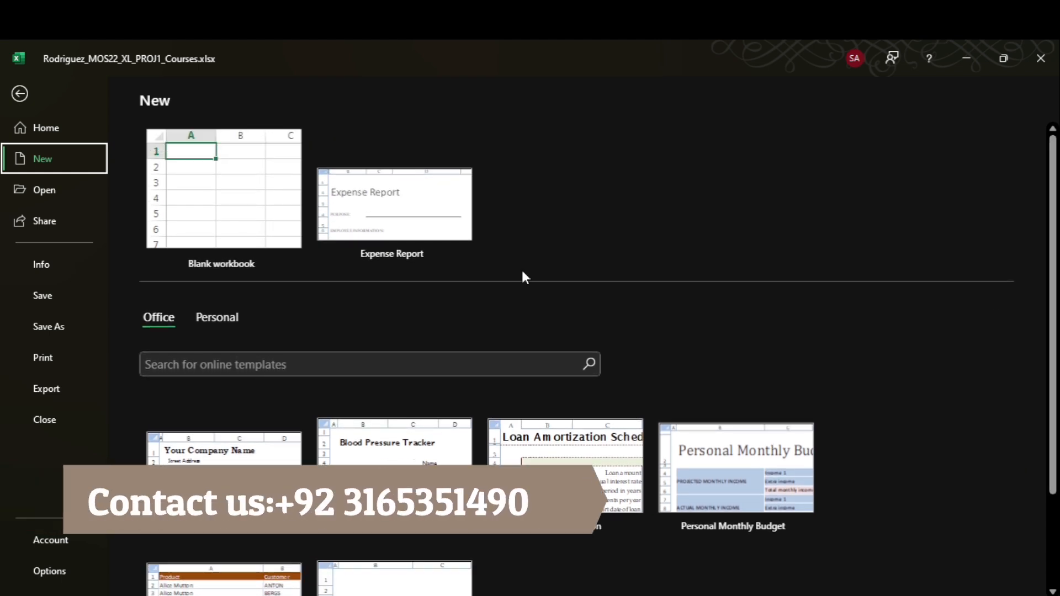
right_click(418, 238)
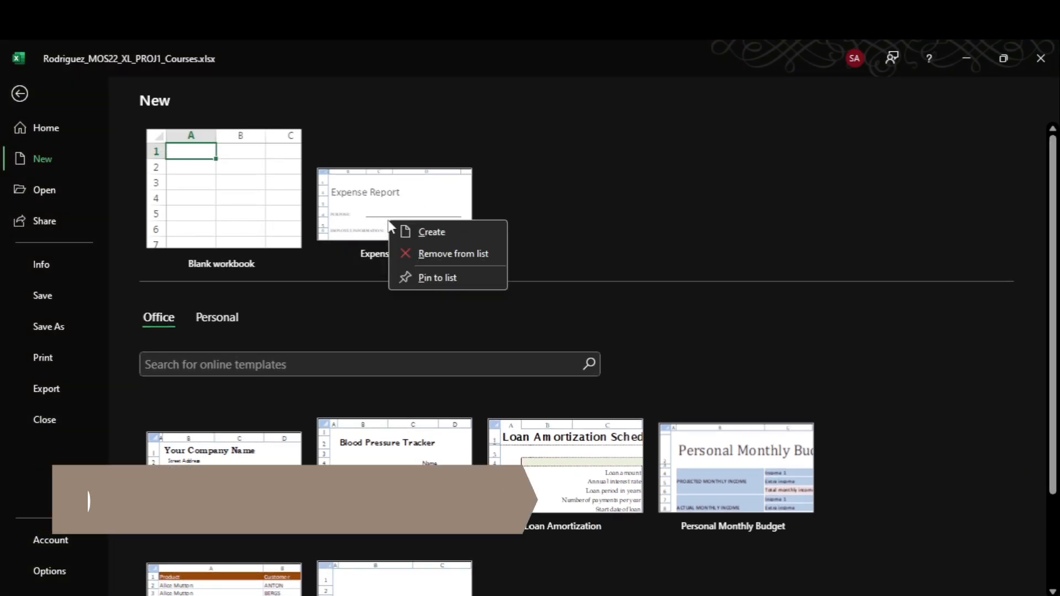
left_click(433, 231)
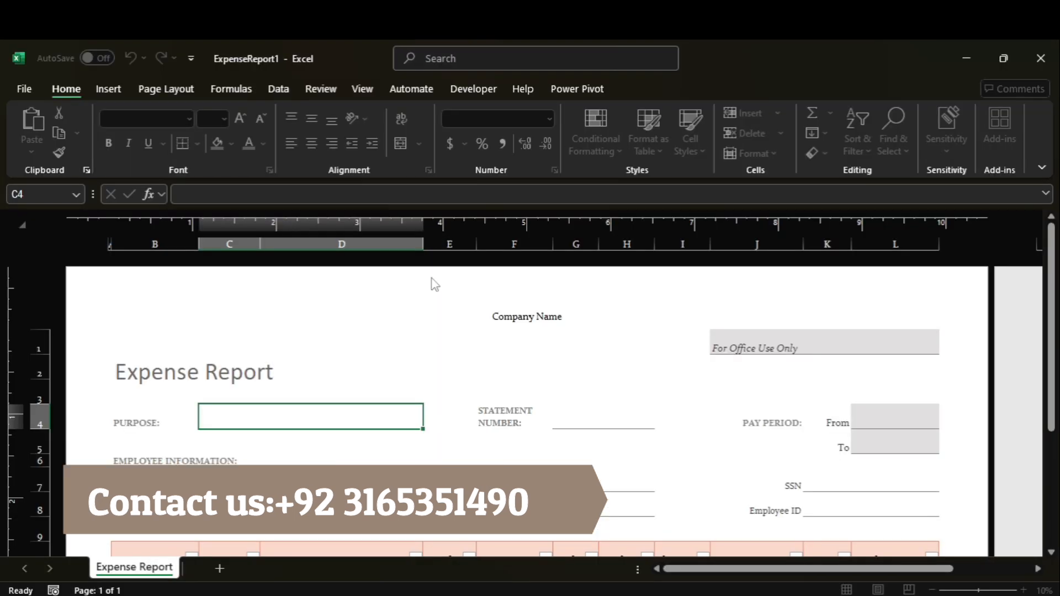
Step: Select the expense table's header row and check its table style against the step 4 instruction in Word
scroll(578, 430, "down", 3)
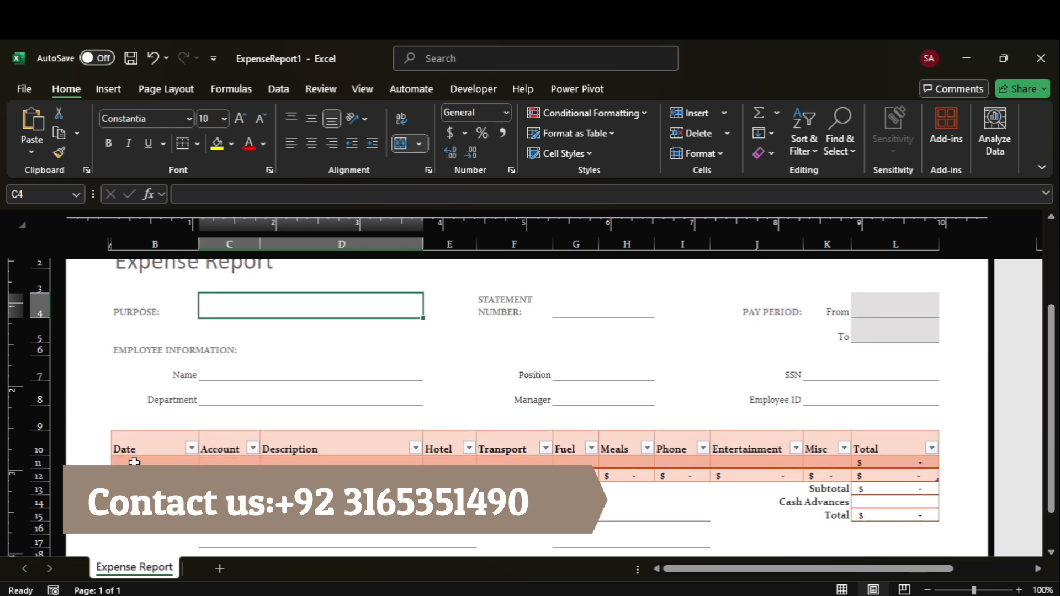
left_click(126, 441)
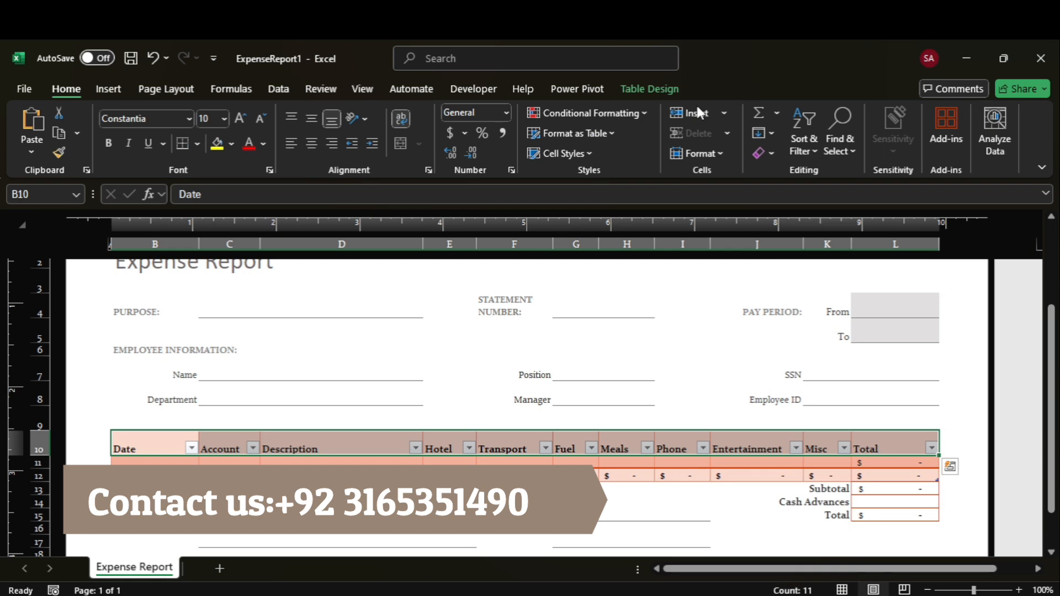
left_click(665, 91)
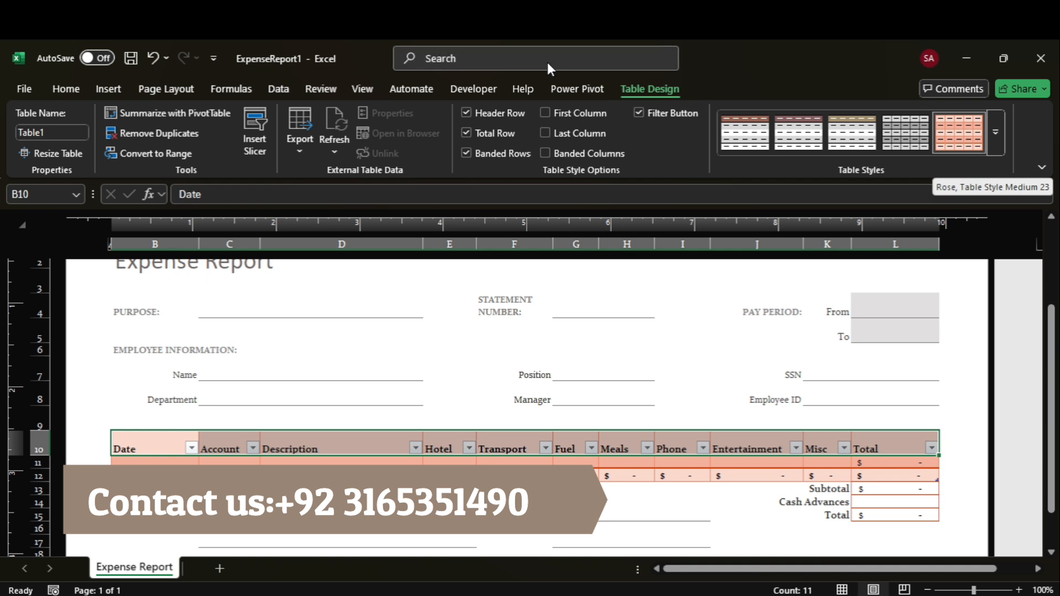
left_click(65, 90)
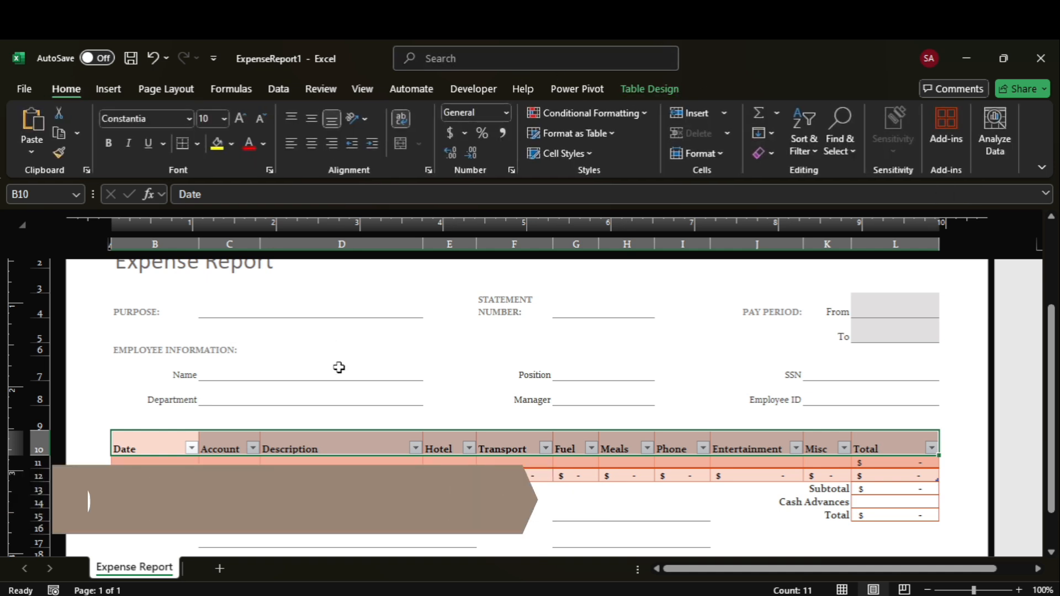
mouse_move(771, 590)
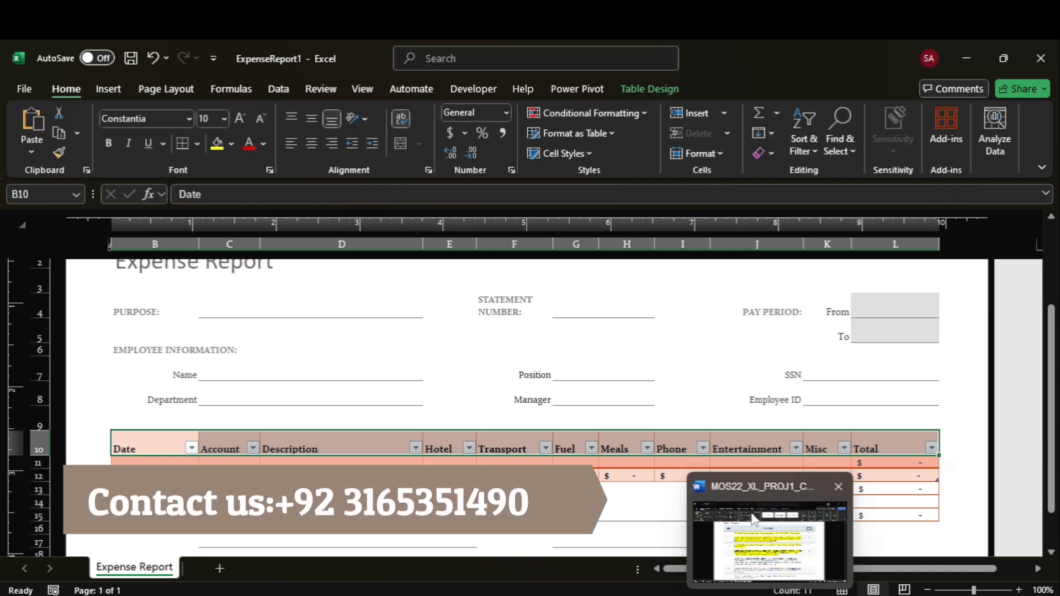
mouse_move(754, 516)
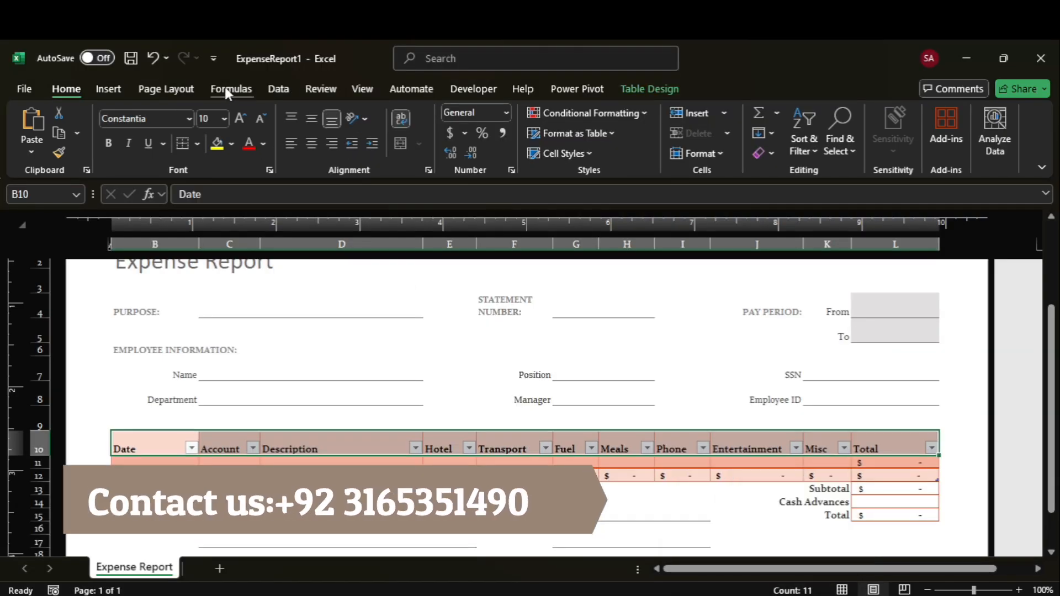
Step: Change the expense report workbook's theme colors to Orange
left_click(225, 88)
left_click(151, 88)
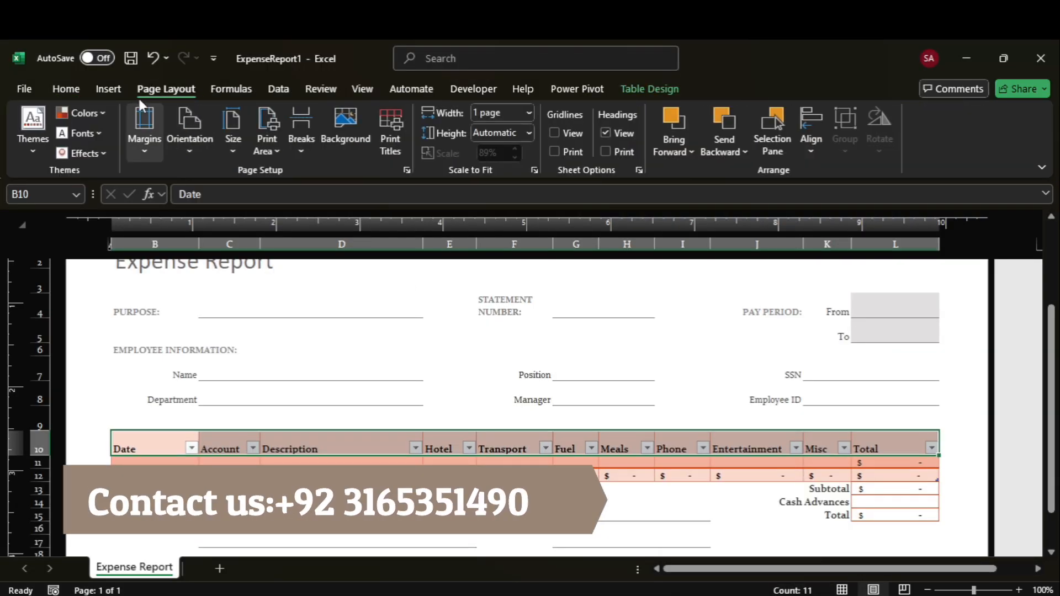
left_click(94, 111)
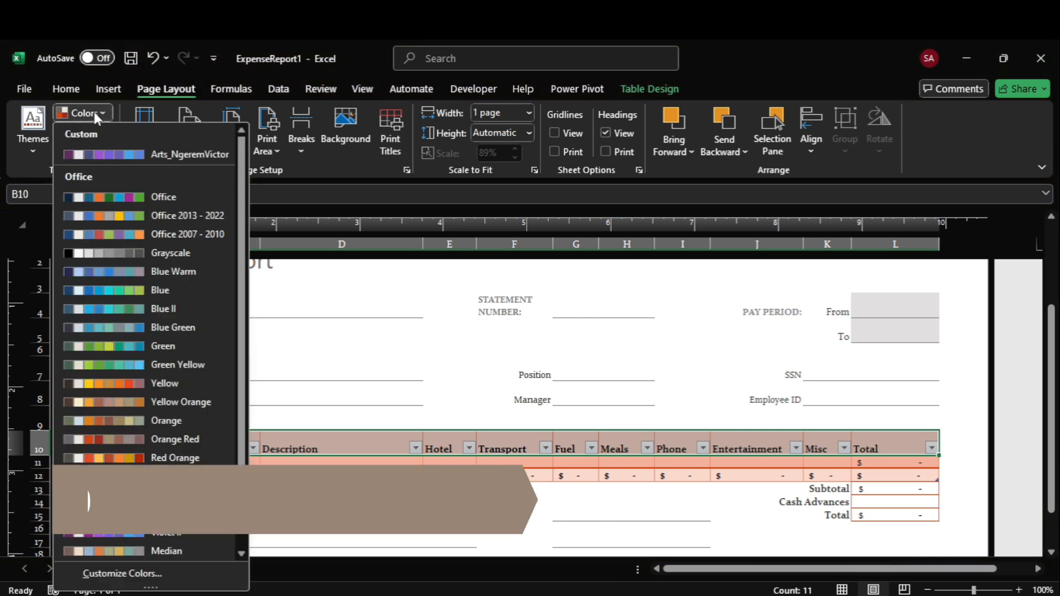
left_click(192, 417)
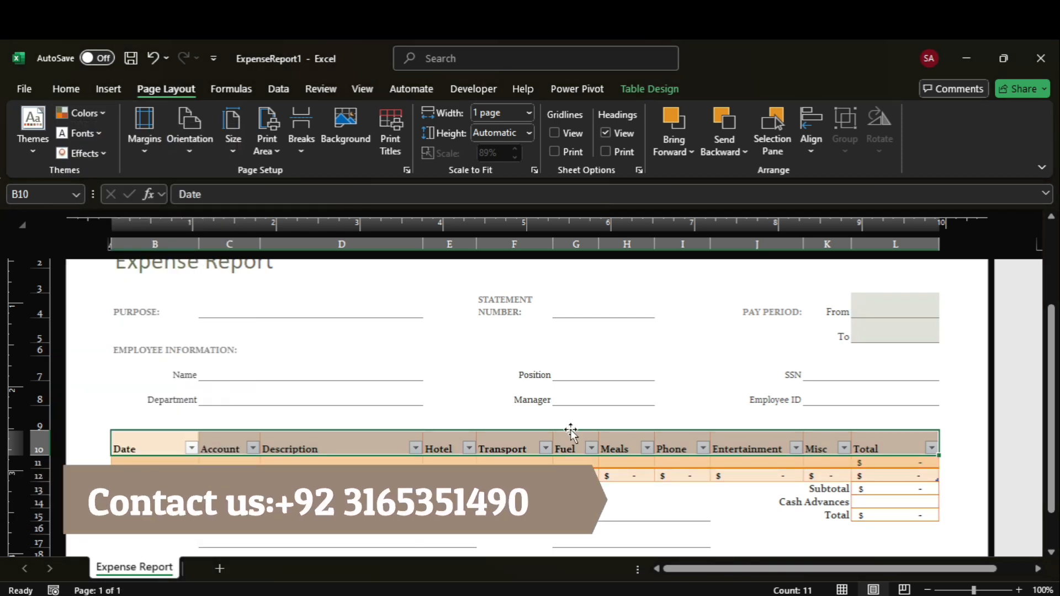
Step: Move the Expense Report worksheet to the end of the open MOS22_XL_PROJ1_Courses workbook
mouse_move(770, 595)
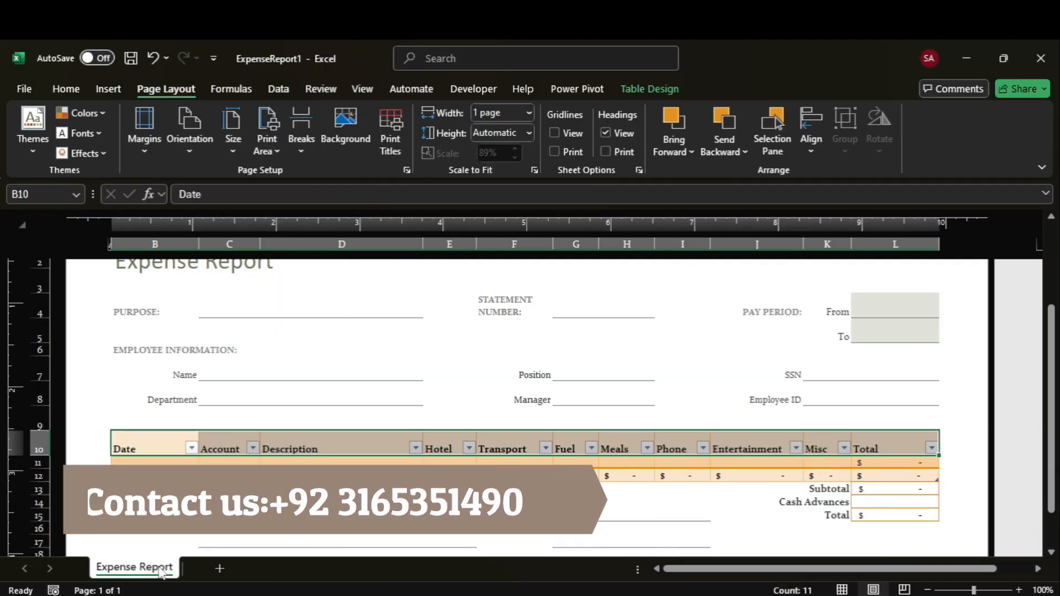
right_click(161, 568)
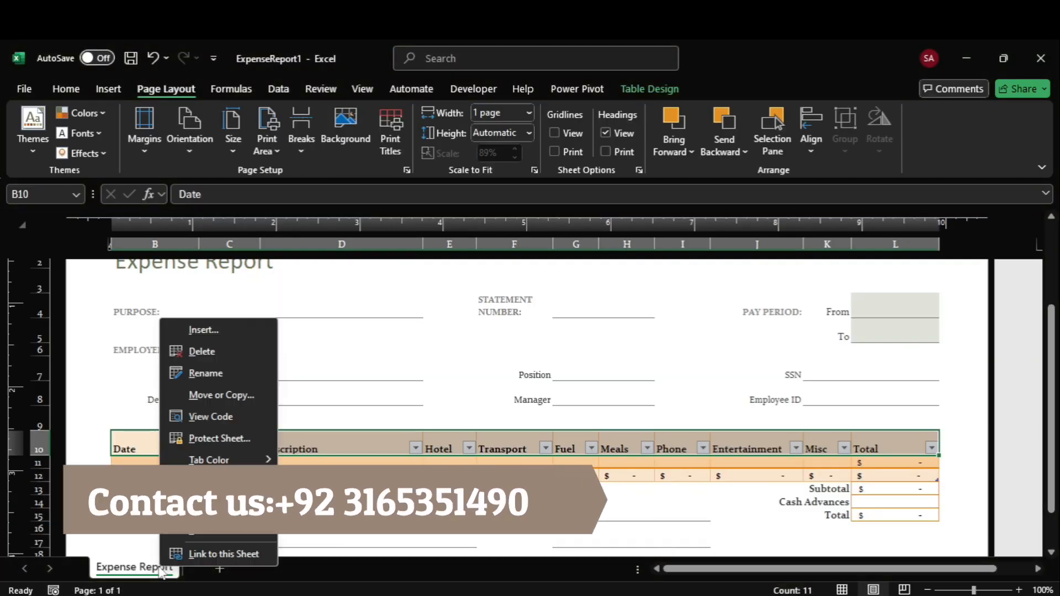
left_click(216, 395)
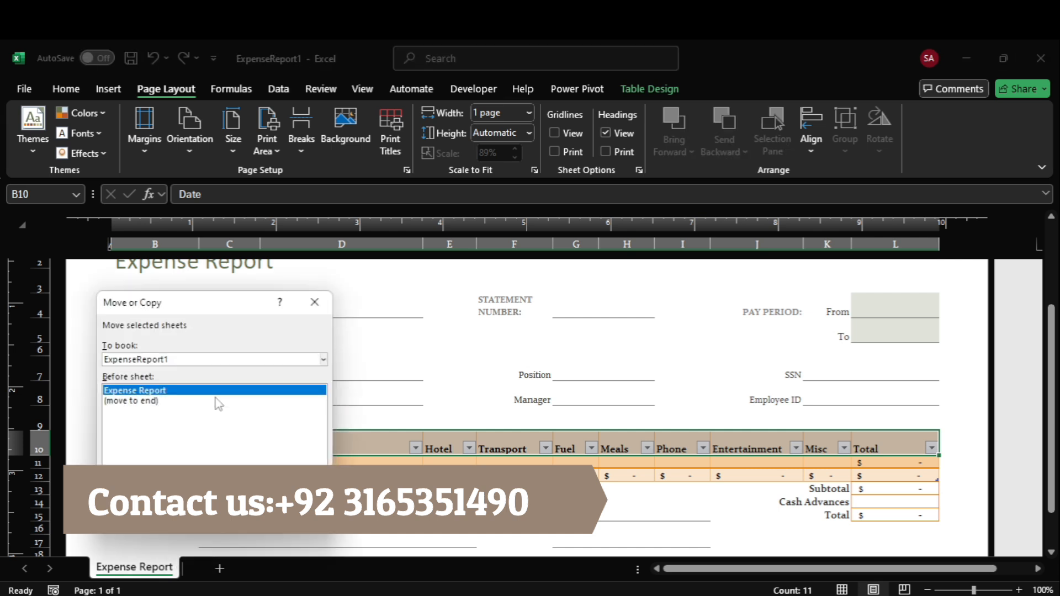
left_click(284, 361)
left_click(268, 390)
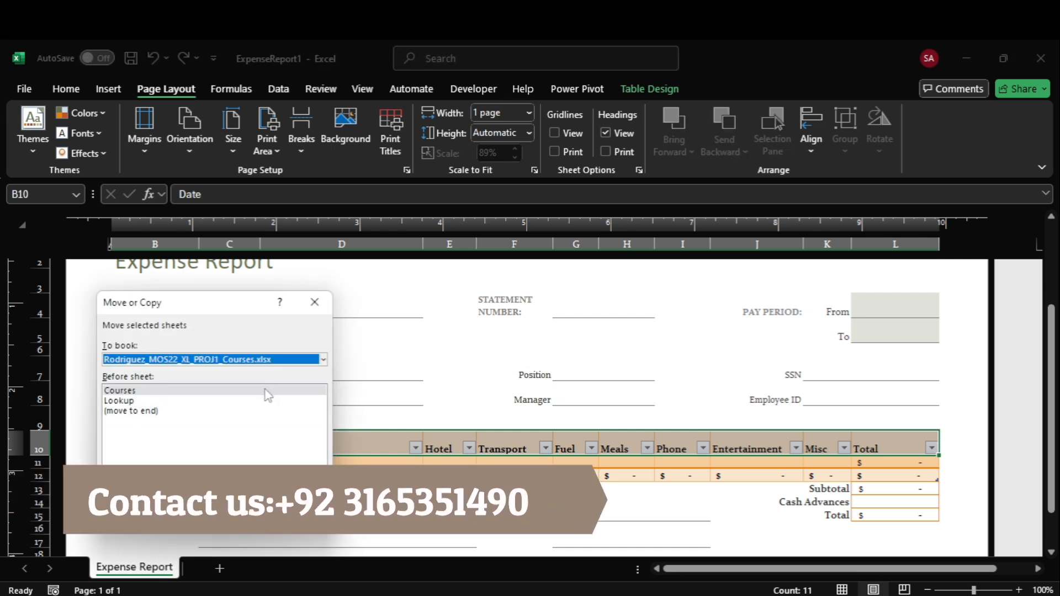
left_click(165, 411)
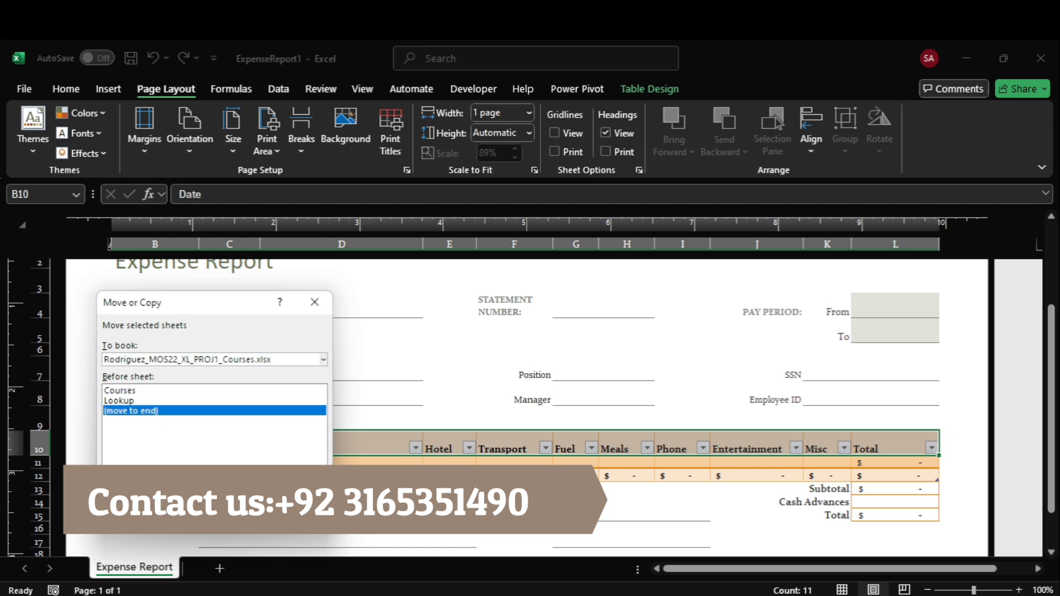
left_click(248, 523)
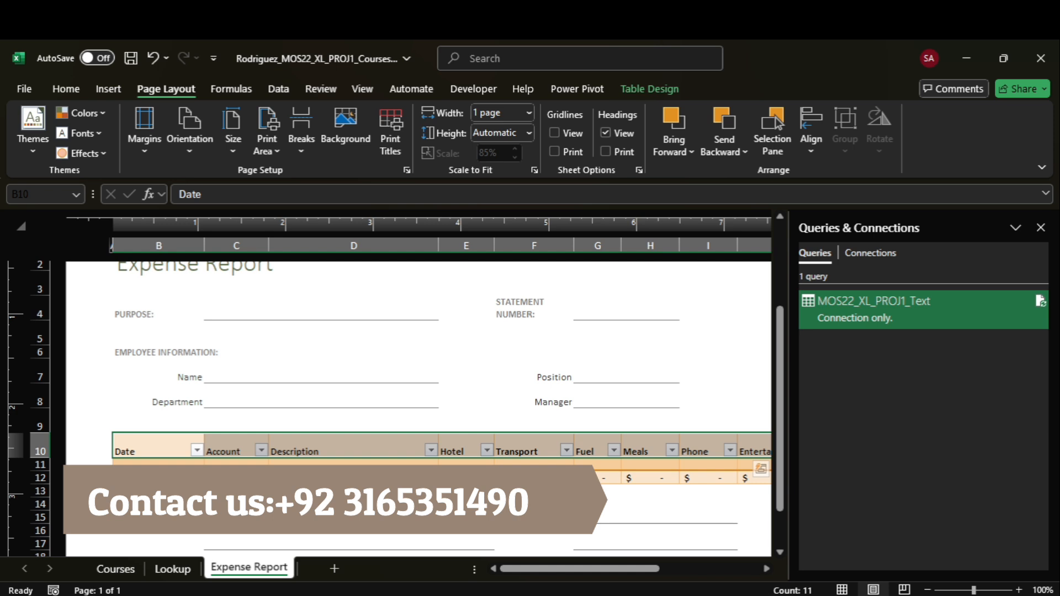
Step: Reorder the sheets so that Expense Report sits directly after Courses and before Lookup
left_click(764, 574)
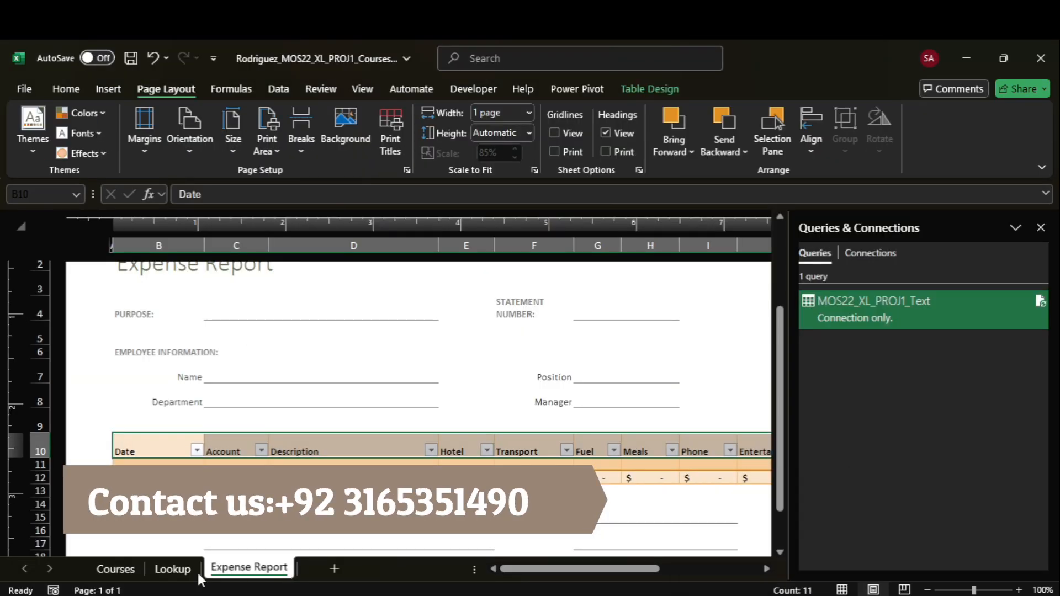
left_click_drag(199, 577, 166, 572)
Step: Switch to the Word instructions and highlight the whole step 5 instruction in yellow
mouse_move(768, 595)
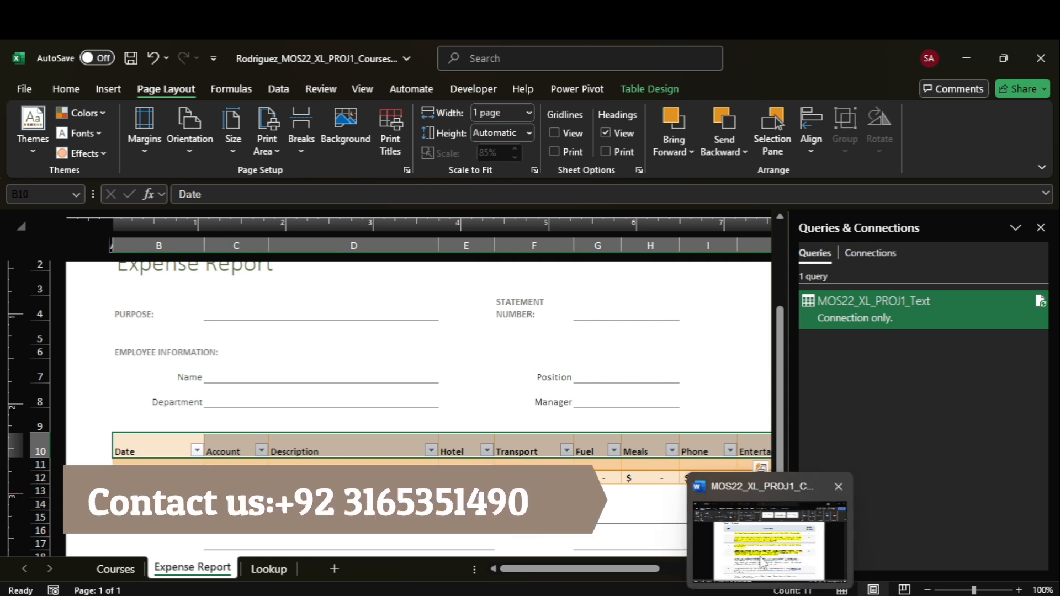
left_click(767, 533)
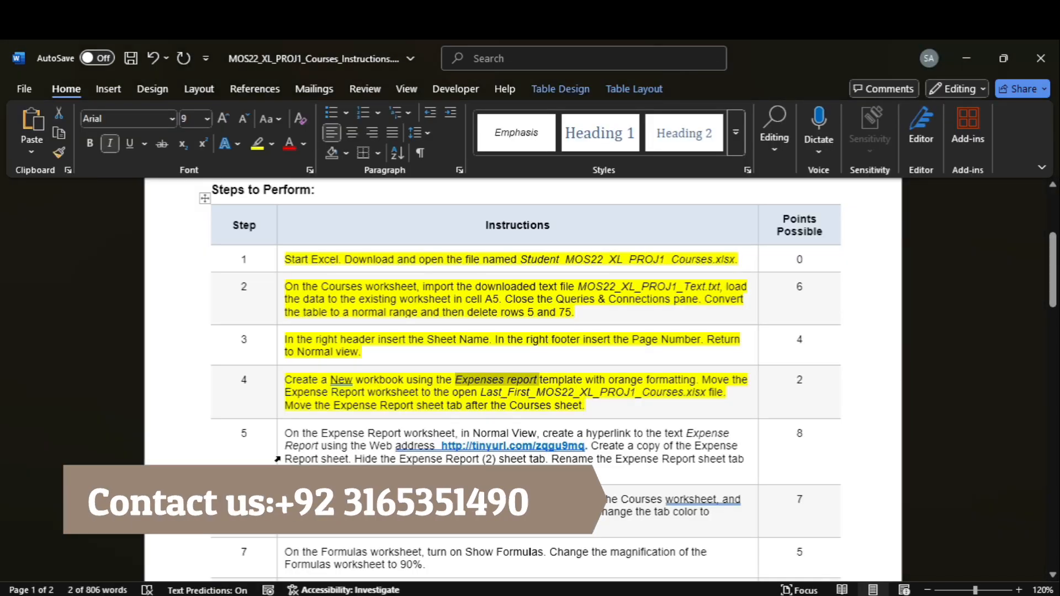
left_click(278, 459)
left_click(257, 143)
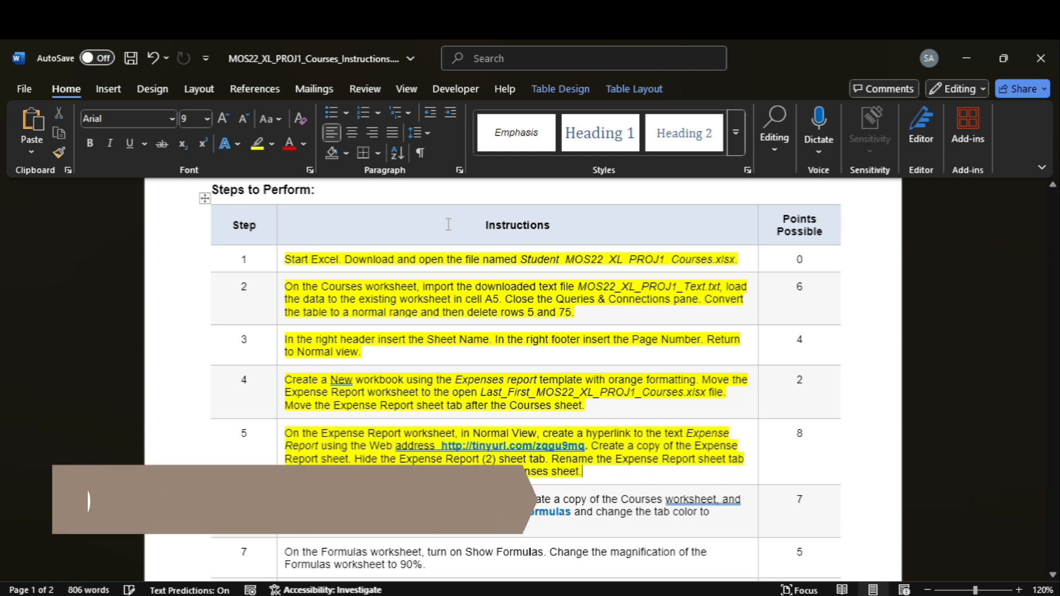
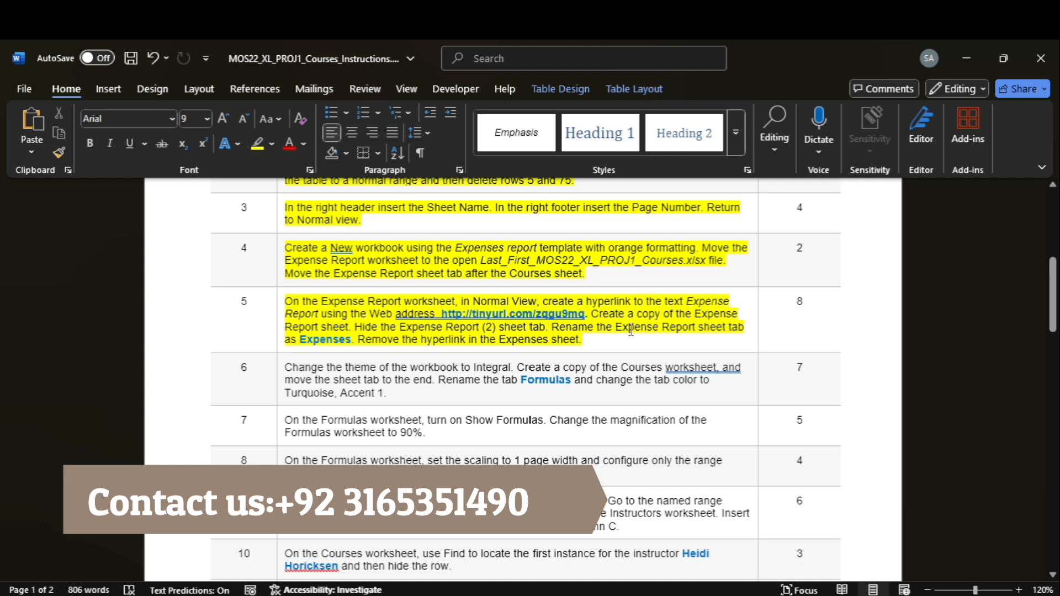
Step: Return to the Courses workbook in Excel and show the Expense Report sheet in Normal view
mouse_move(804, 595)
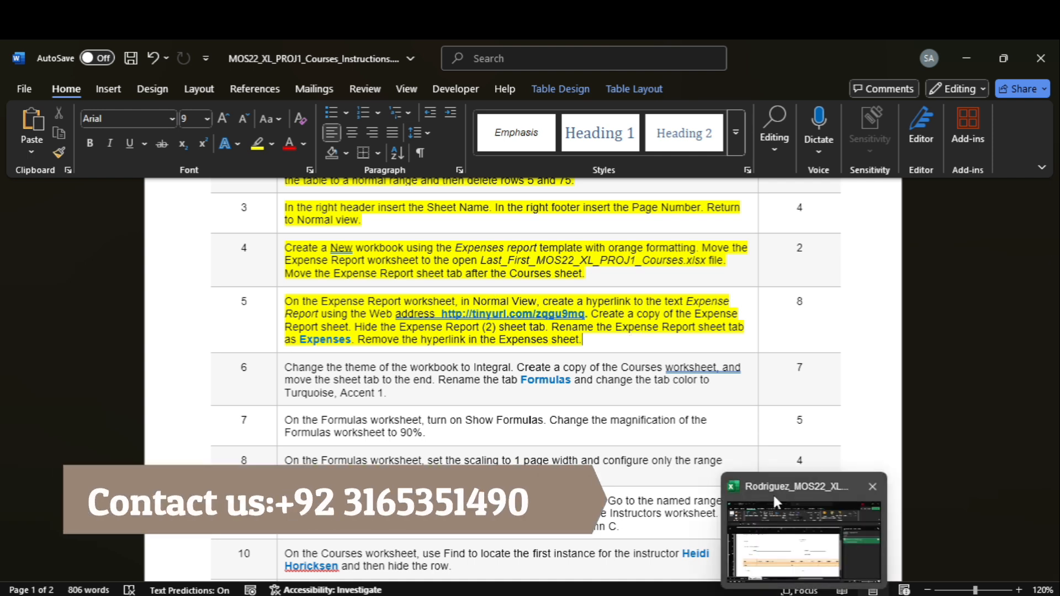
left_click(773, 502)
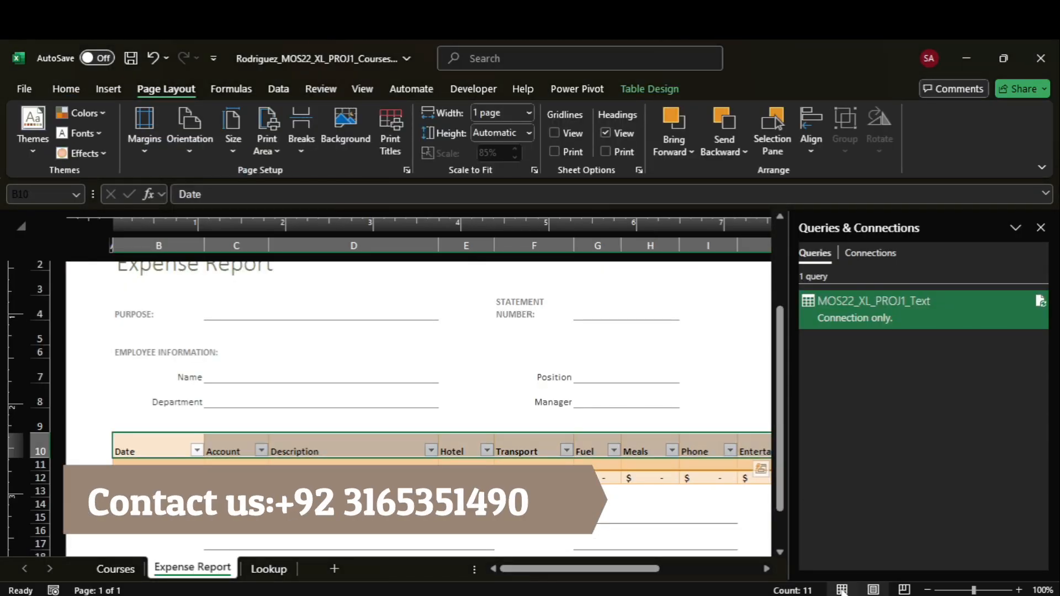
left_click(842, 590)
mouse_move(771, 595)
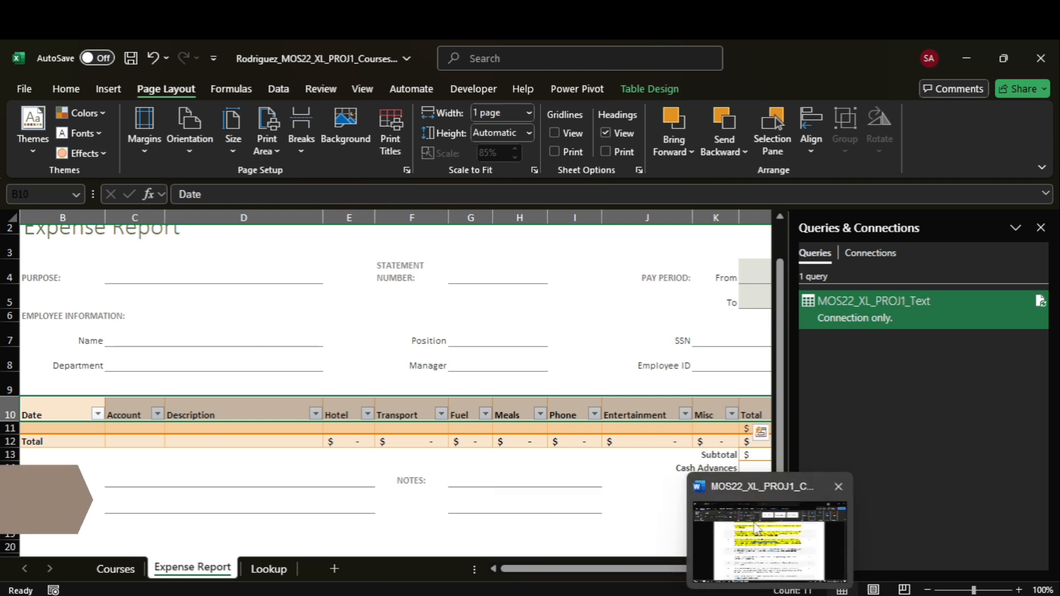
mouse_move(754, 529)
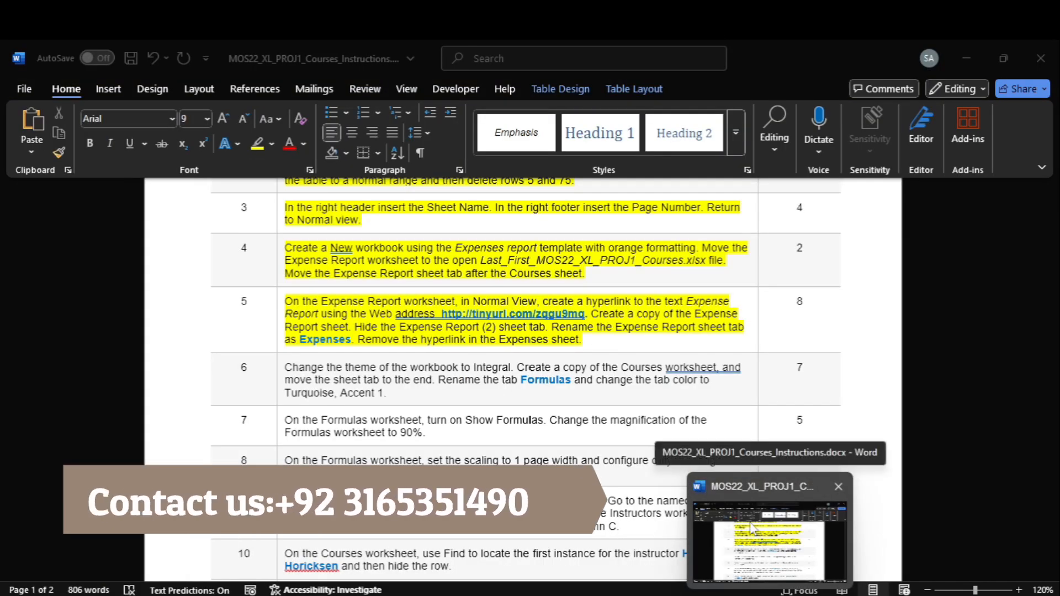
left_click(752, 527)
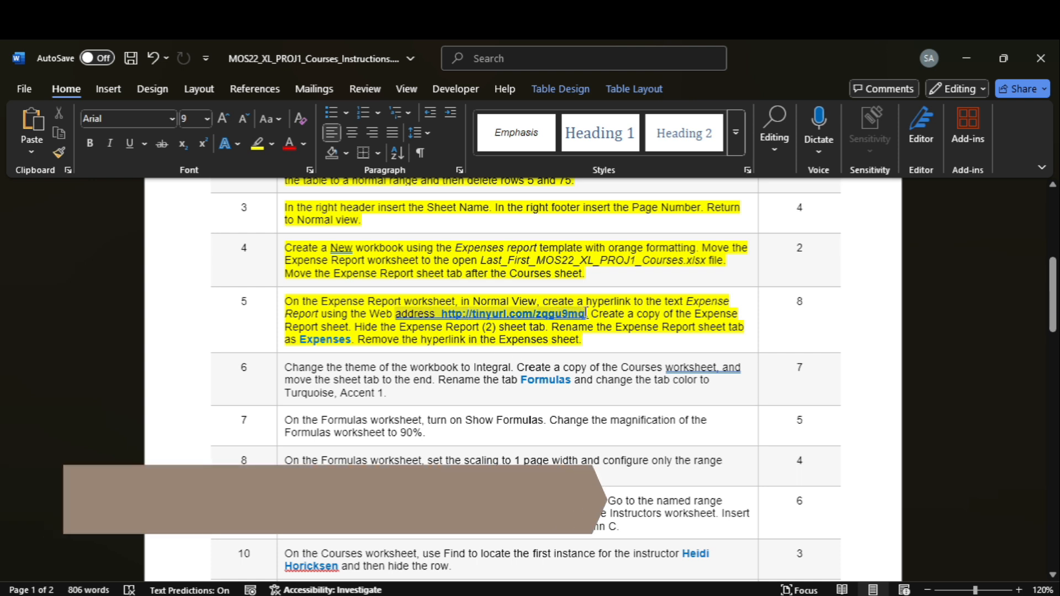
left_click(585, 314)
key("shift+Left")
key("shift+Left")
key("shift+Left")
key("shift+Left")
key("shift+Left")
key("shift+Left")
key("shift+Left")
key("shift+Left")
key("shift+Left")
key("shift+Left")
key("shift+Left")
key("shift+Left")
key("shift+Left")
key("shift+Left")
key("shift+Left")
key("shift+Left")
key("shift+Left")
key("shift+Left")
key("shift+Left")
key("shift+Left")
key("ctrl+c")
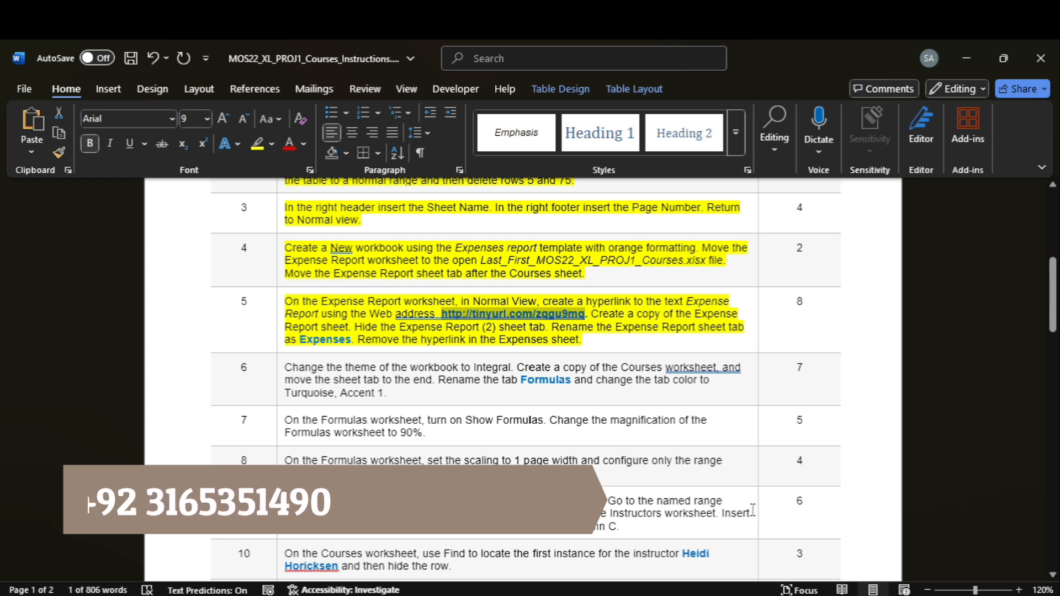
mouse_move(804, 594)
left_click(794, 558)
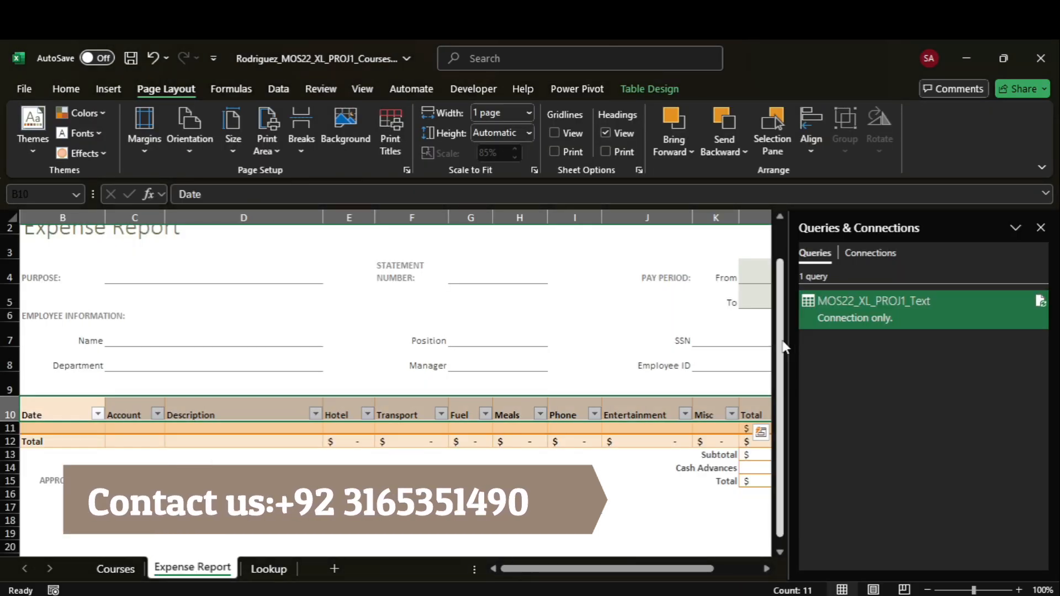
scroll(783, 345, "up", 2)
left_click(114, 267)
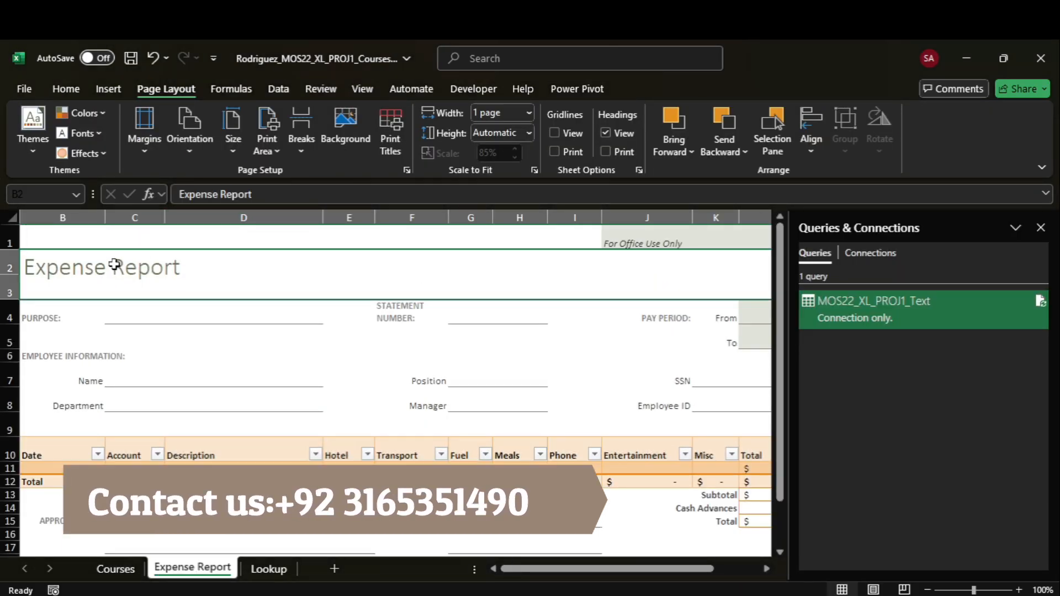
left_click(102, 89)
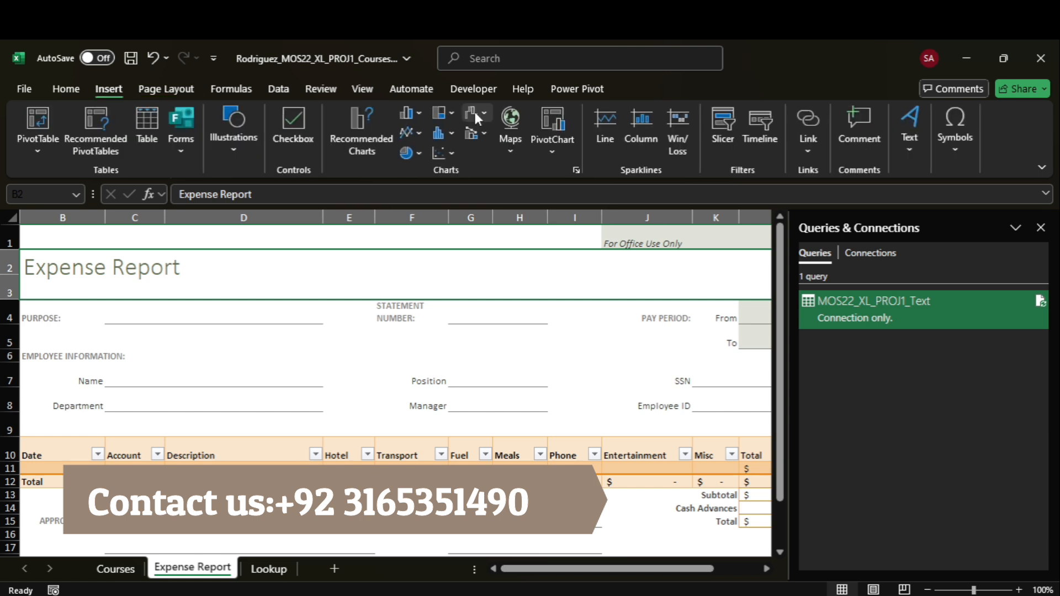
left_click(818, 106)
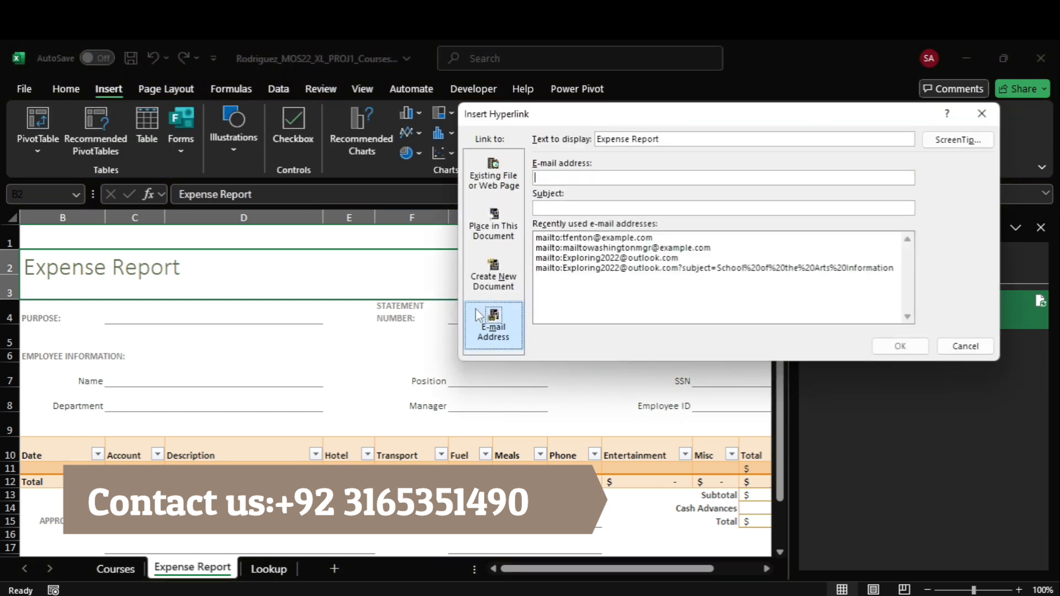
left_click(495, 174)
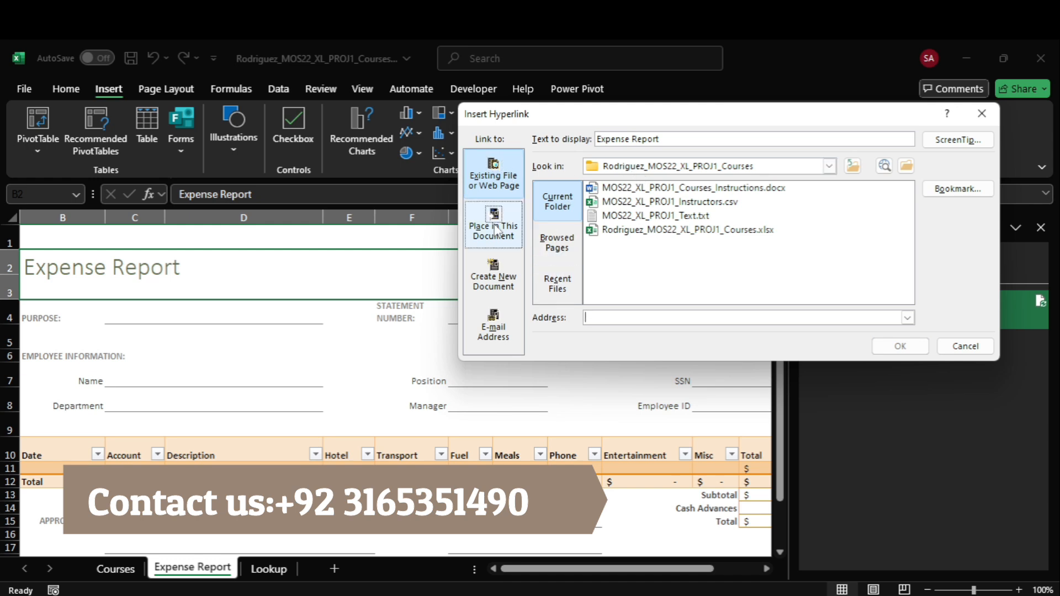
left_click(555, 245)
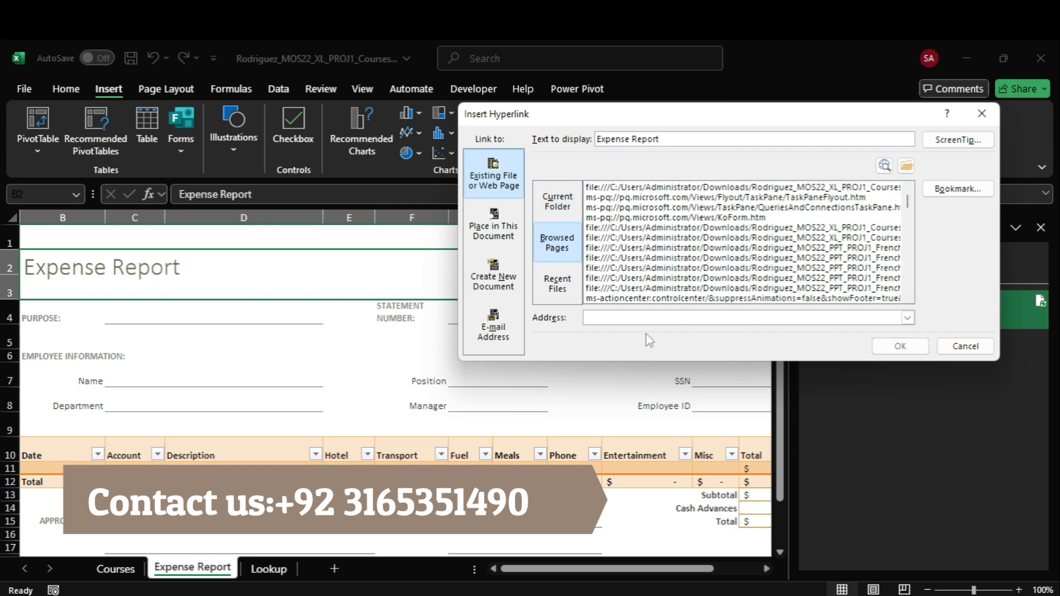
key("ctrl+v")
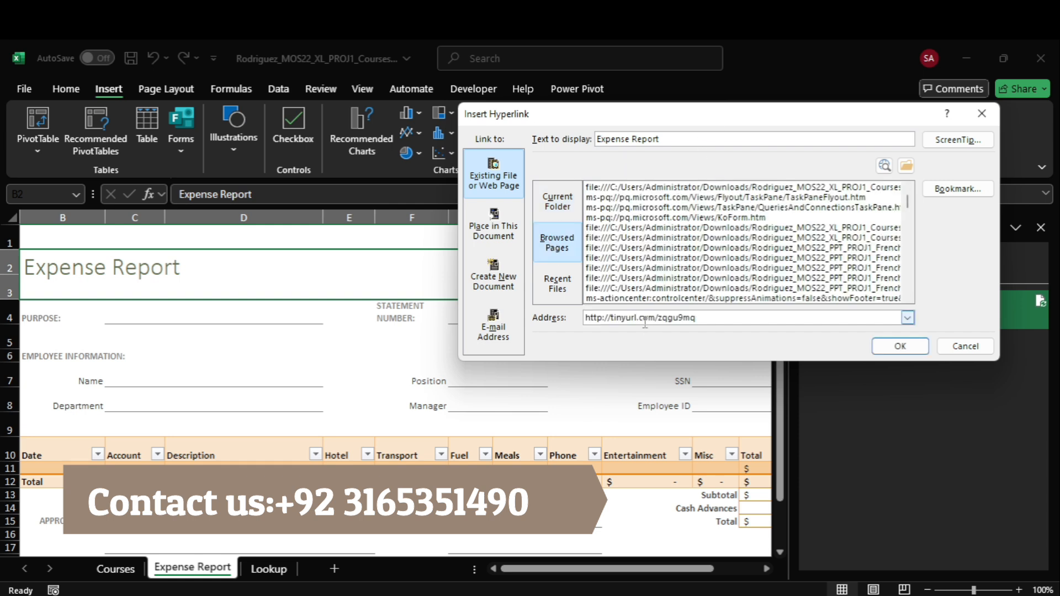
left_click(890, 348)
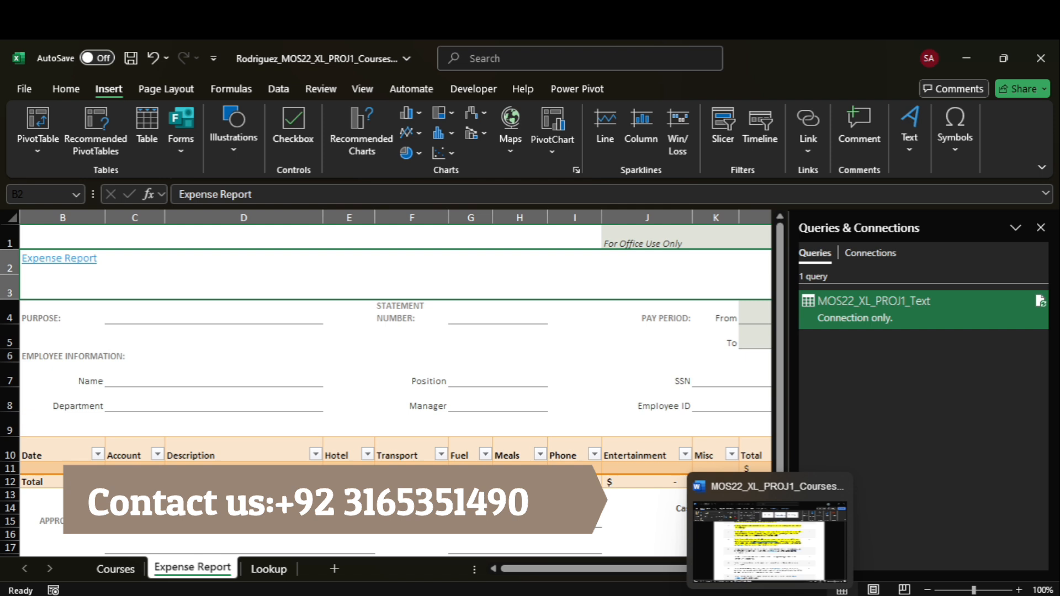
Step: Check step 5 in Word and create a copy of the Expense Report sheet placed before the original
left_click(766, 511)
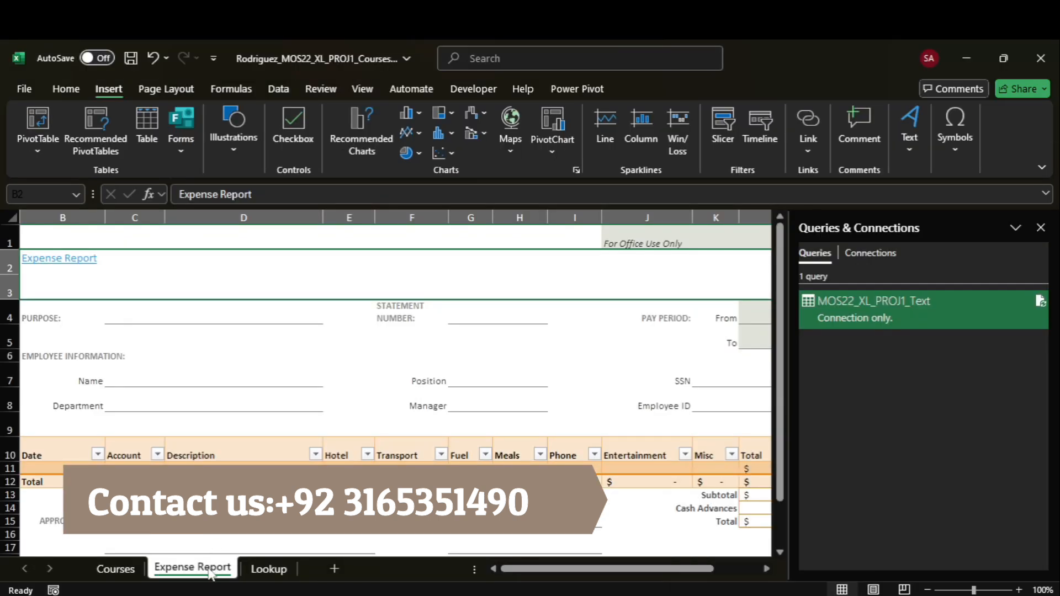
right_click(210, 575)
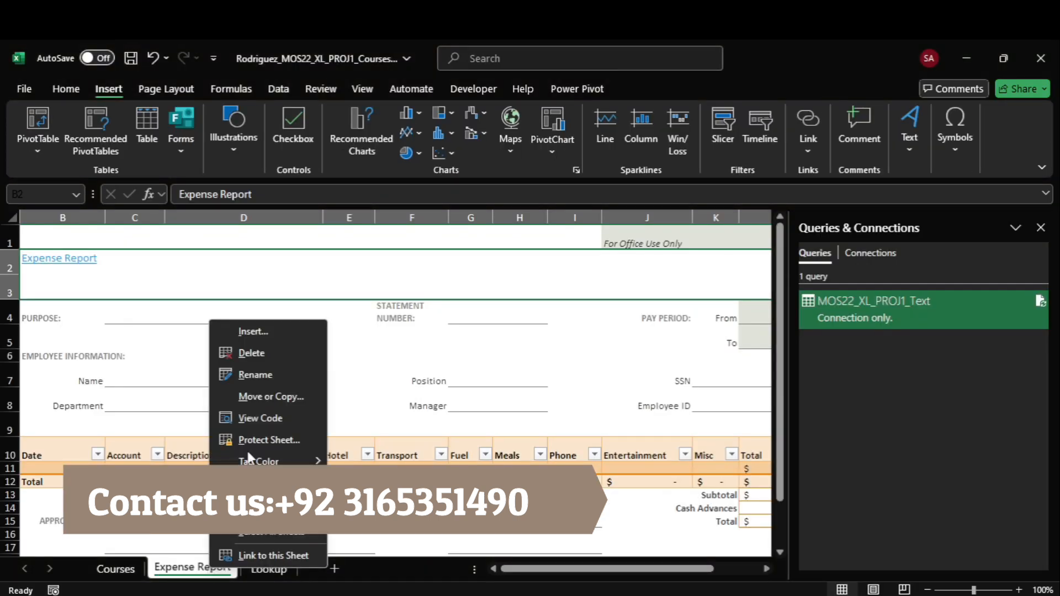
left_click(273, 394)
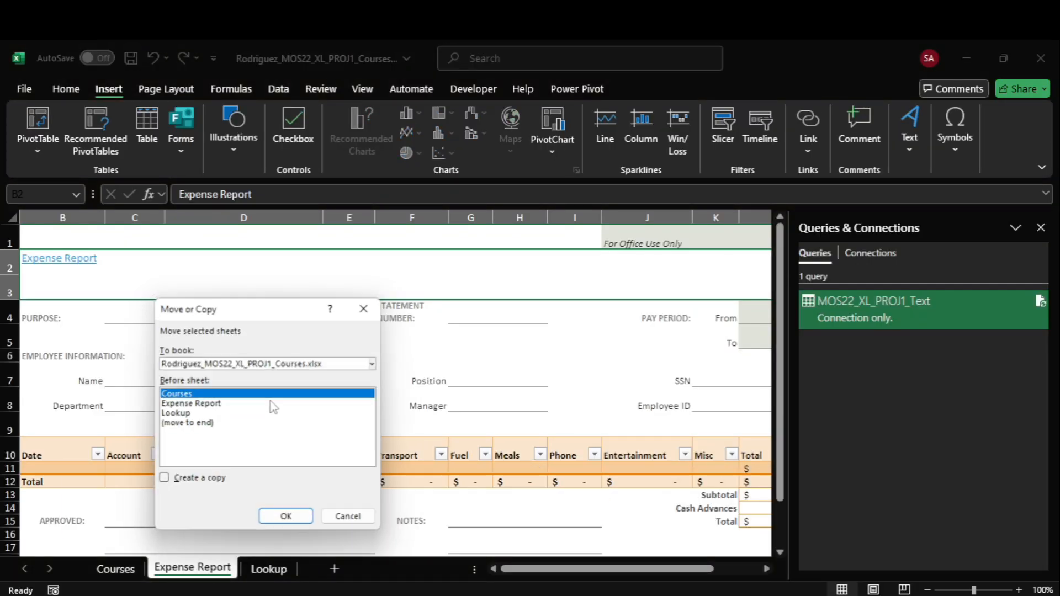
left_click(199, 425)
left_click(183, 496)
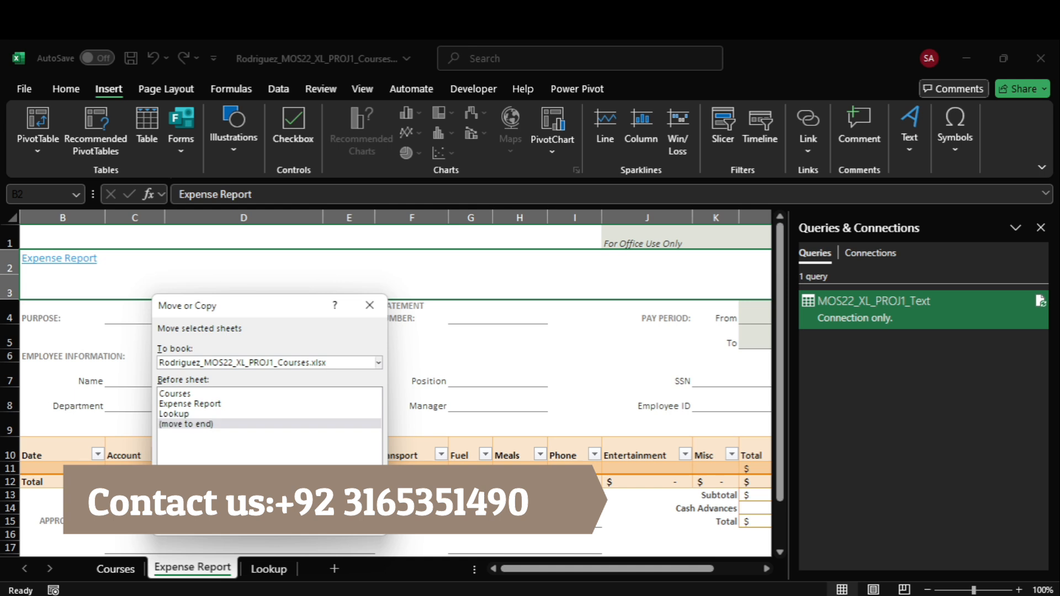
left_click(253, 404)
left_click(284, 519)
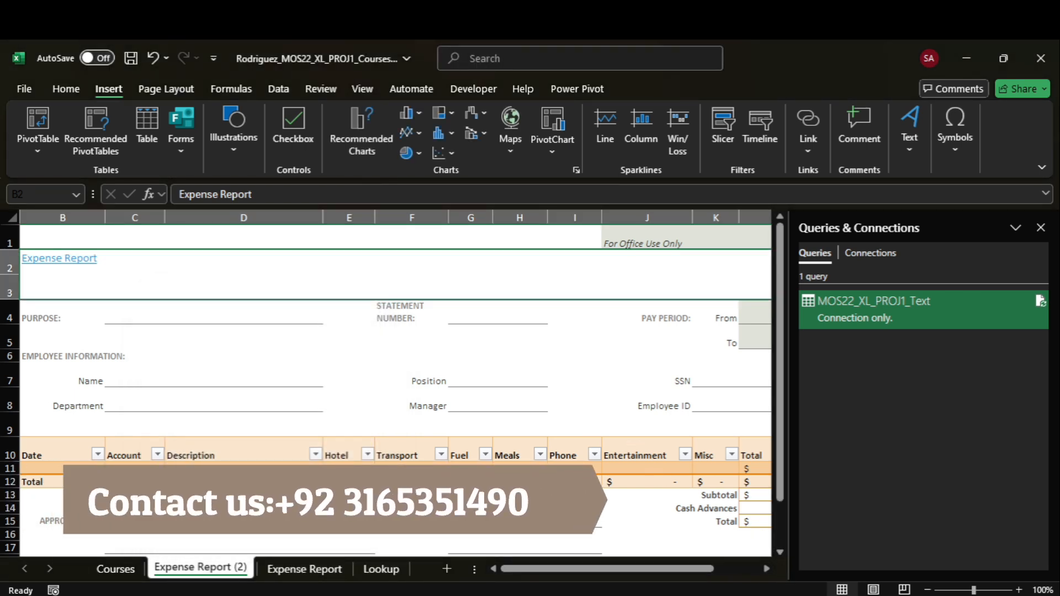
Step: Switch to the Word instructions and copy the sheet name Expenses from step 5
mouse_move(757, 538)
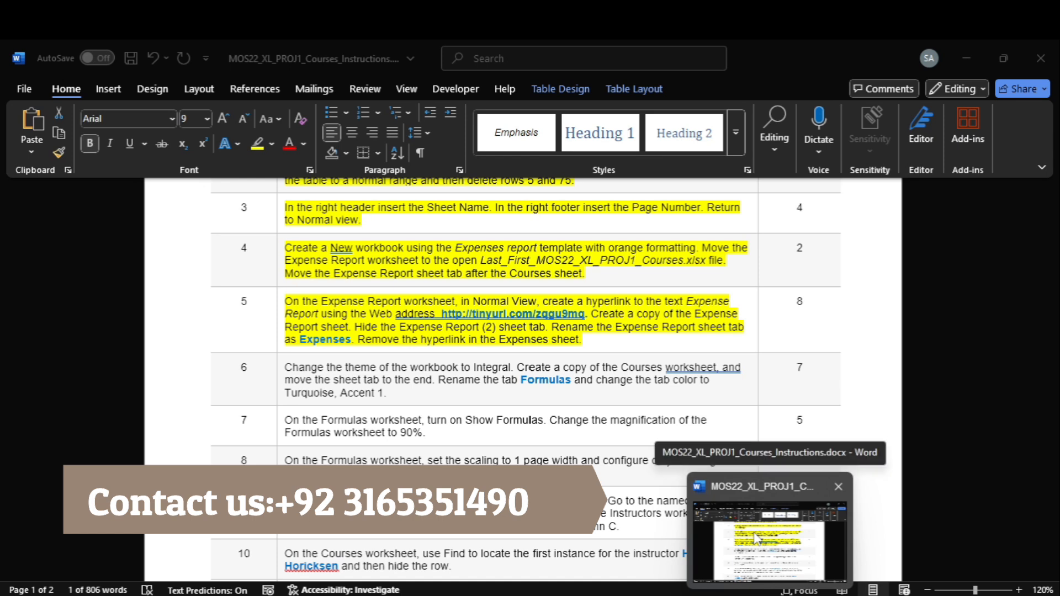
left_click(756, 538)
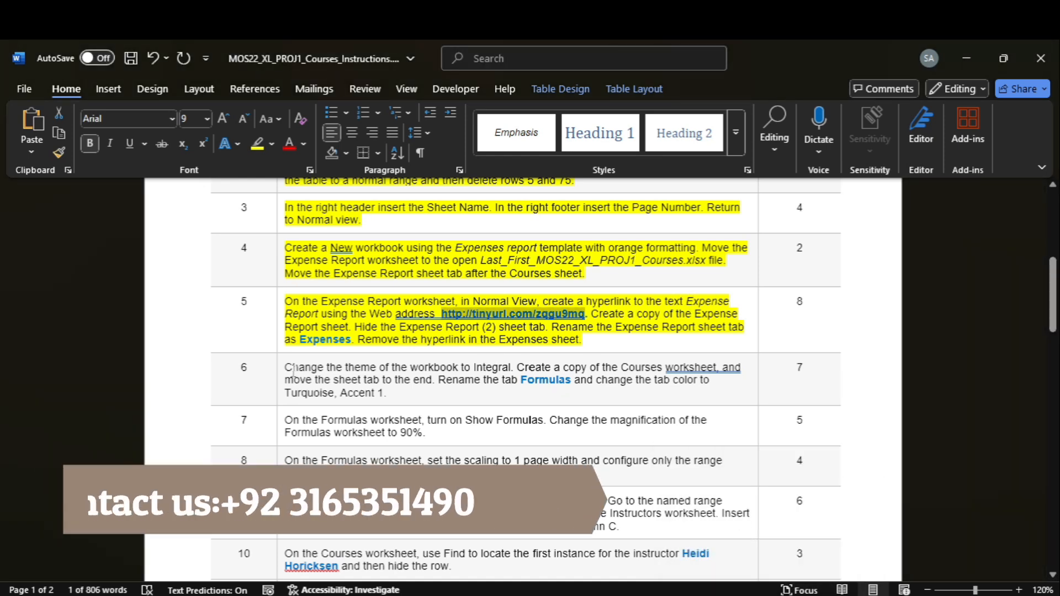
double_click(325, 340)
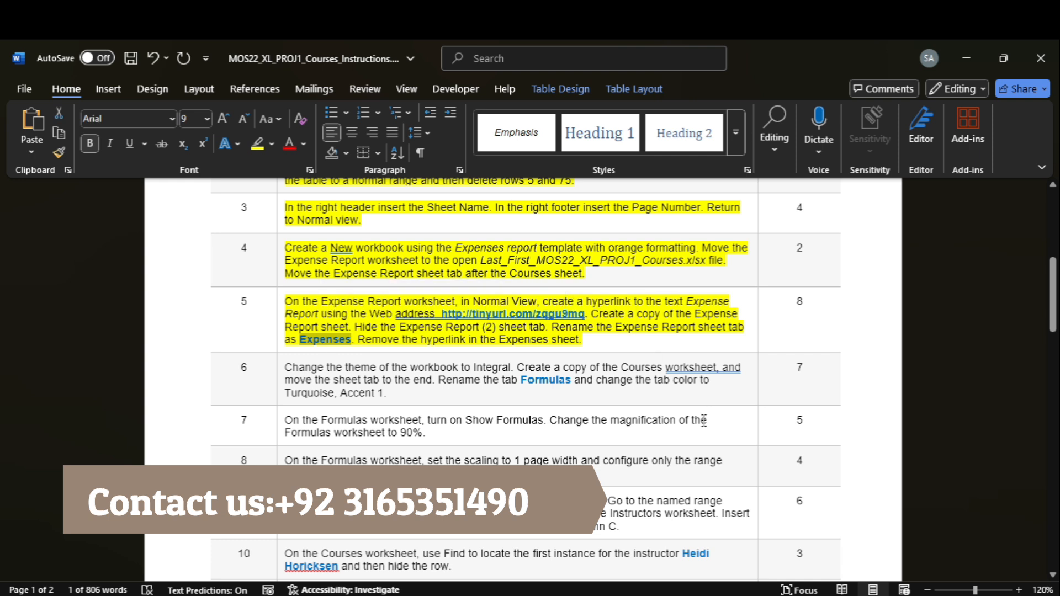
Step: Return to the Courses workbook in Excel and hide the Expense Report (2) sheet
mouse_move(803, 593)
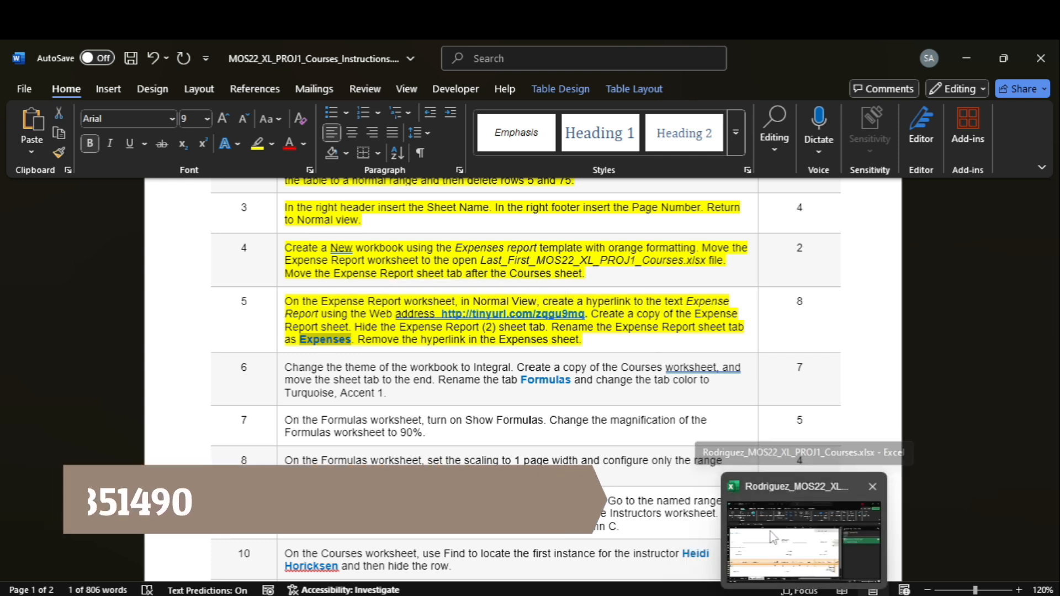
left_click(803, 541)
right_click(208, 575)
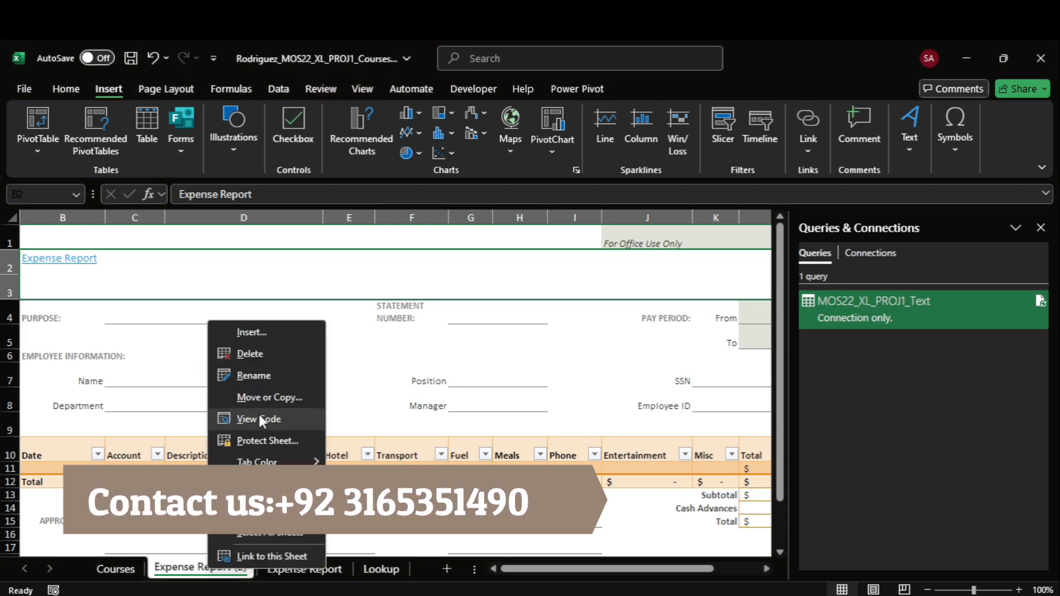
left_click(250, 353)
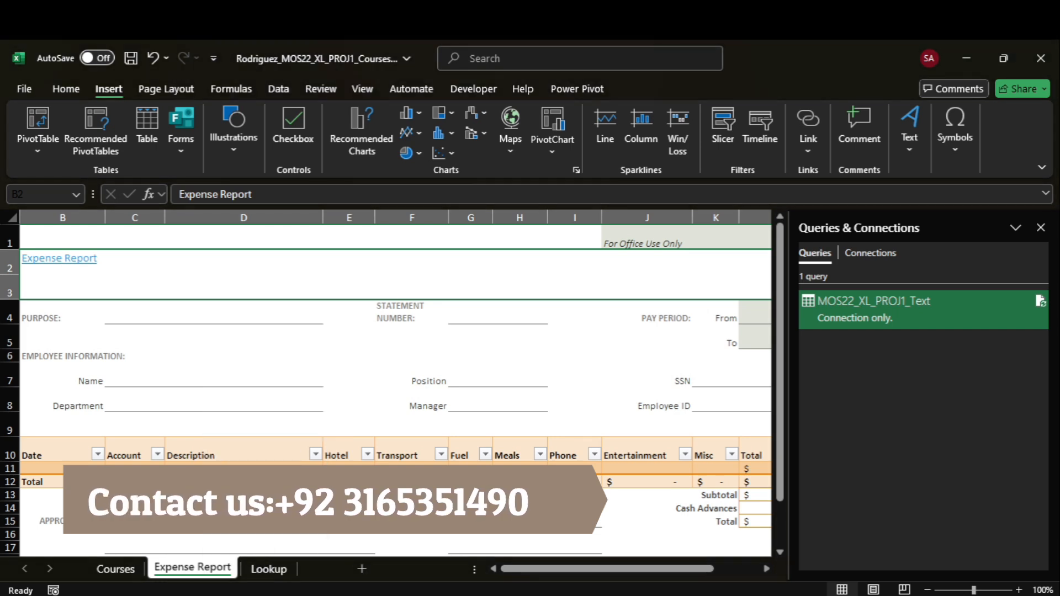
Step: Rename the Expense Report sheet as Expenses
right_click(211, 577)
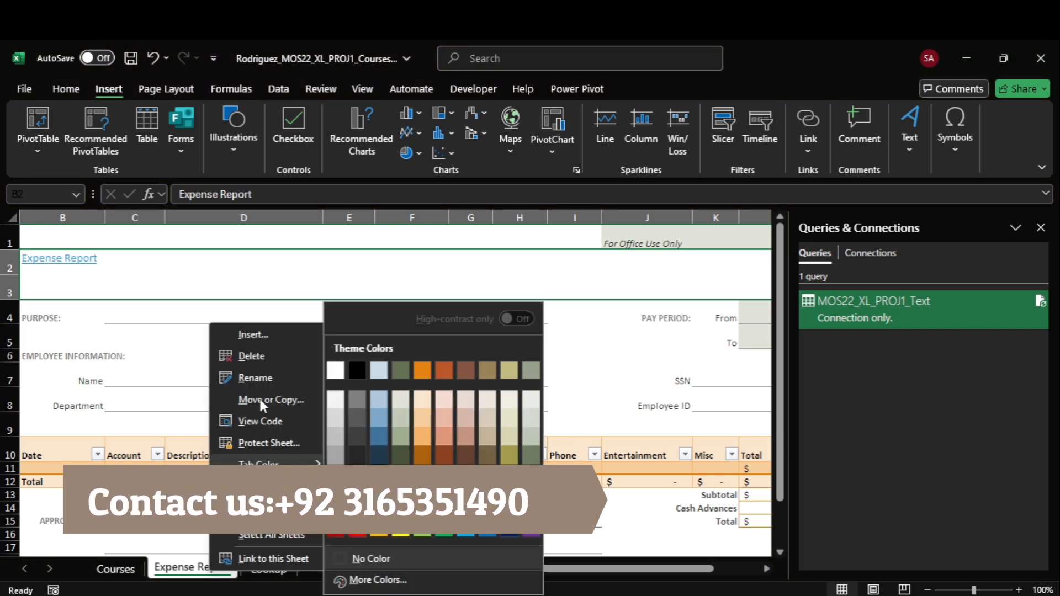
left_click(259, 379)
type("Expenses")
key("Return")
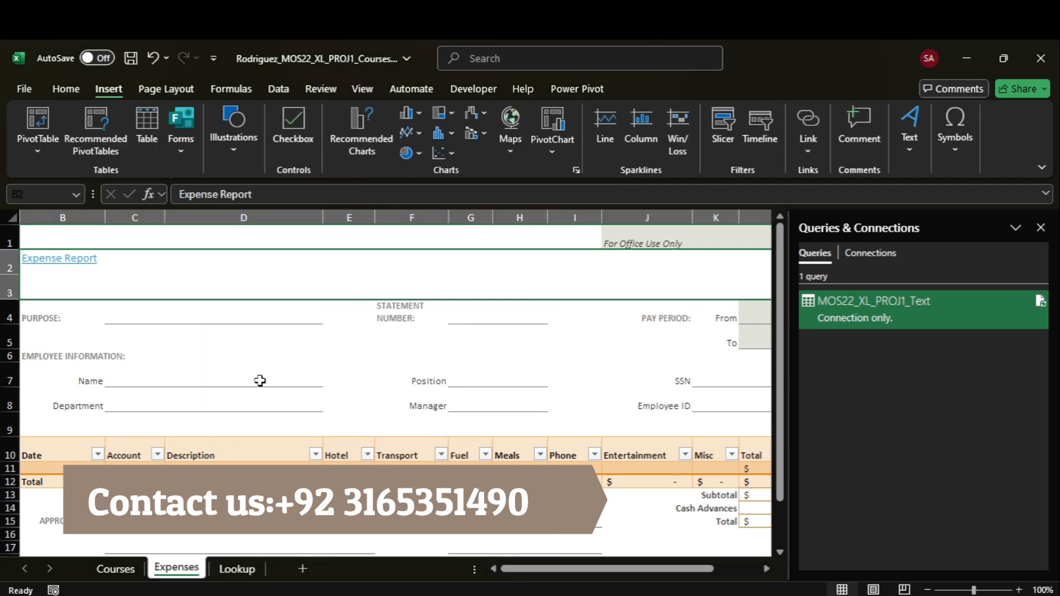
Step: Check step 5 in Word, then in Excel remove the hyperlink from the Expense Report title in cell B2 of the Expenses sheet
left_click(772, 595)
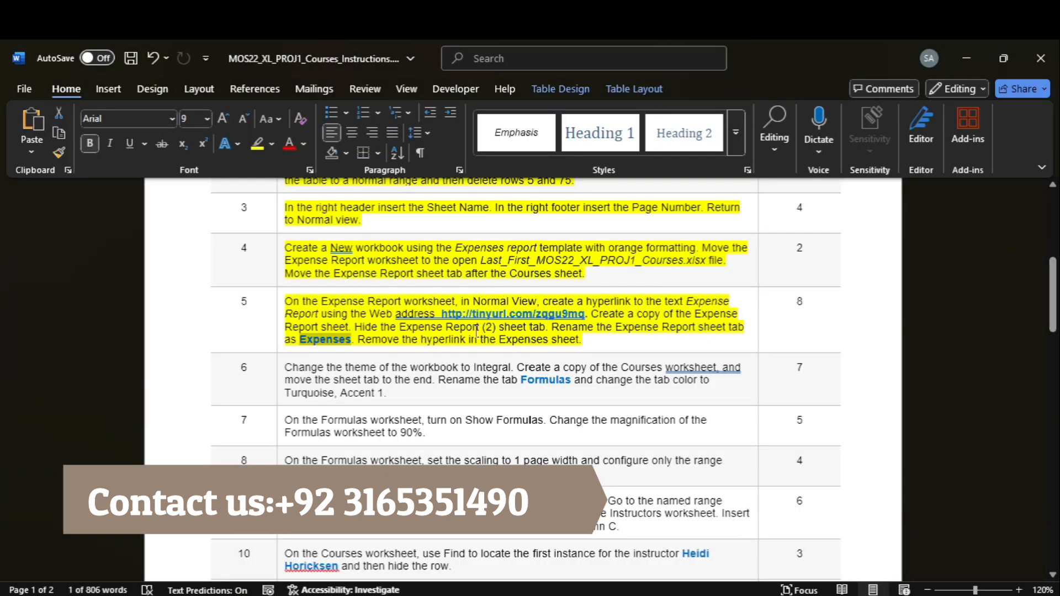
mouse_move(803, 595)
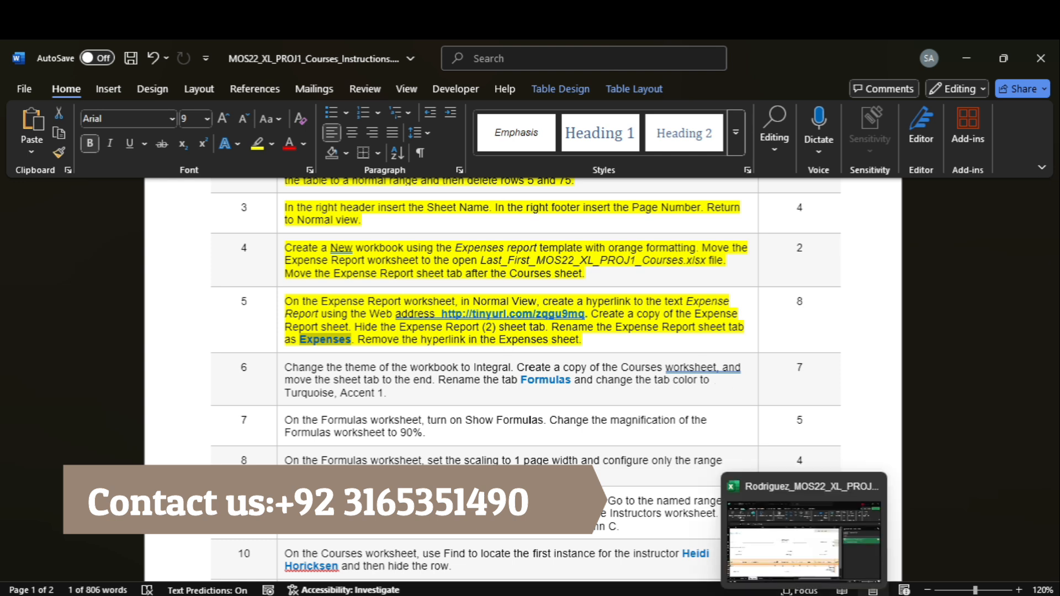
left_click(790, 575)
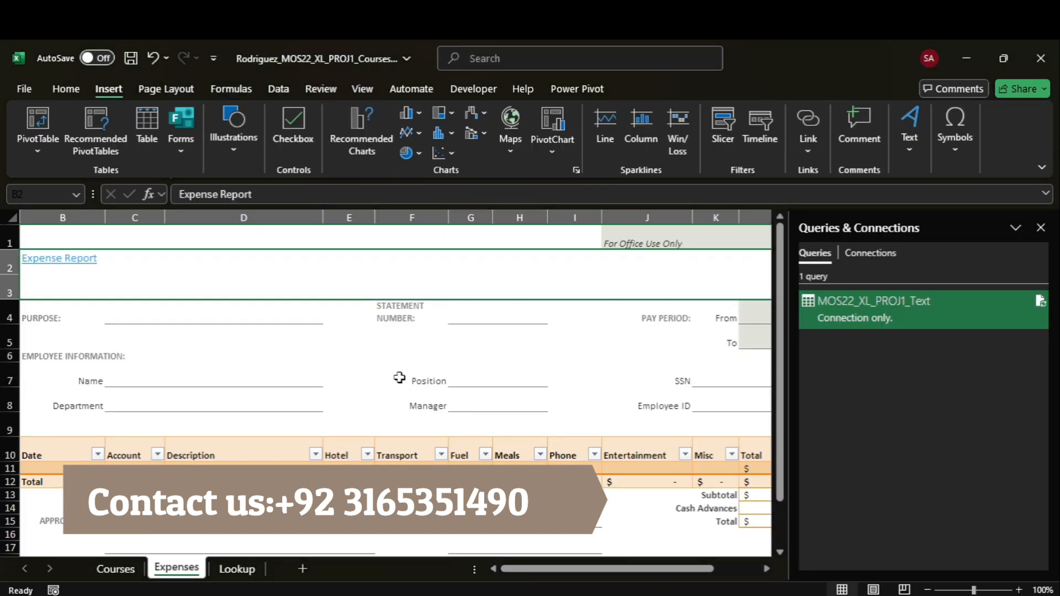
right_click(199, 285)
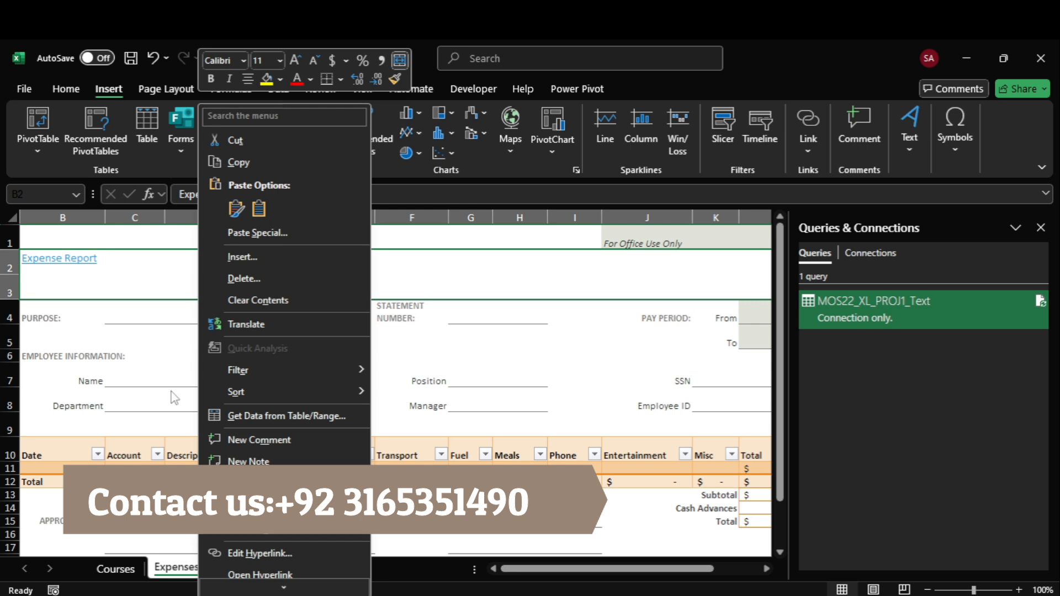
scroll(284, 586, "down", 3)
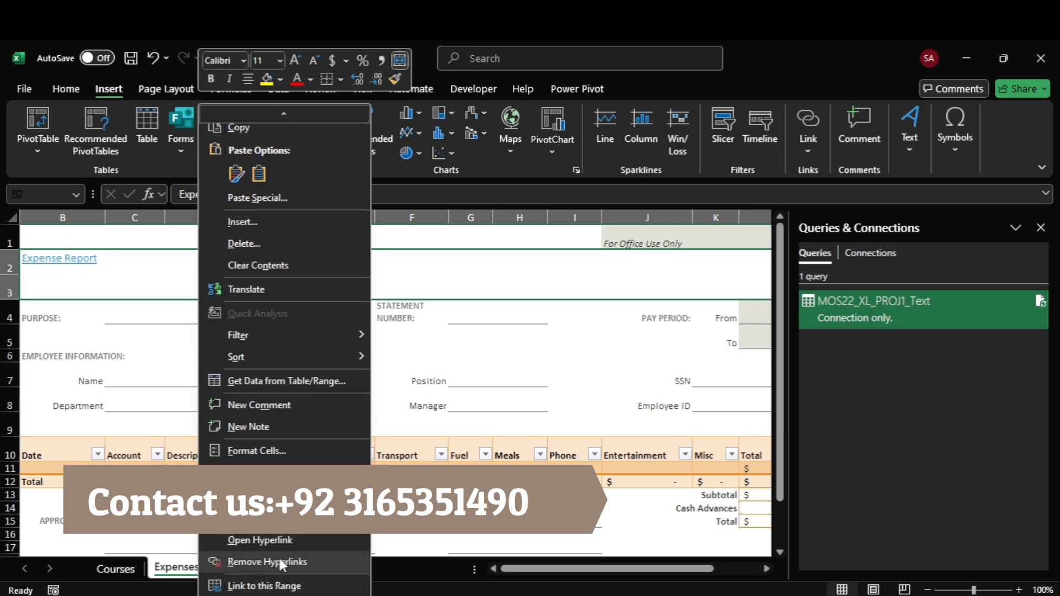
left_click(259, 561)
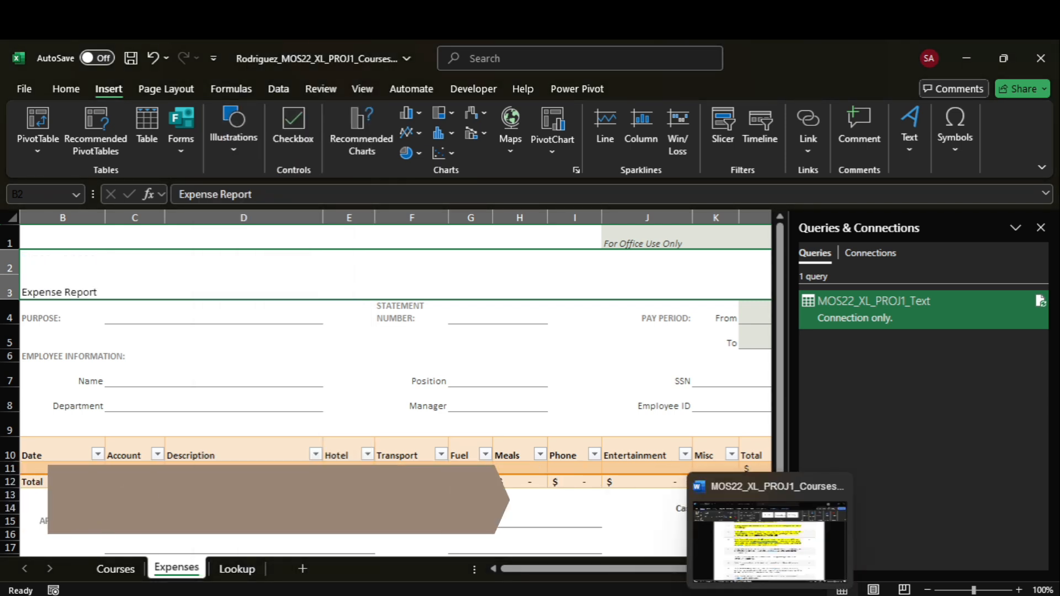
Step: Switch to the Word instructions and highlight the text of step 6 in yellow
left_click(768, 595)
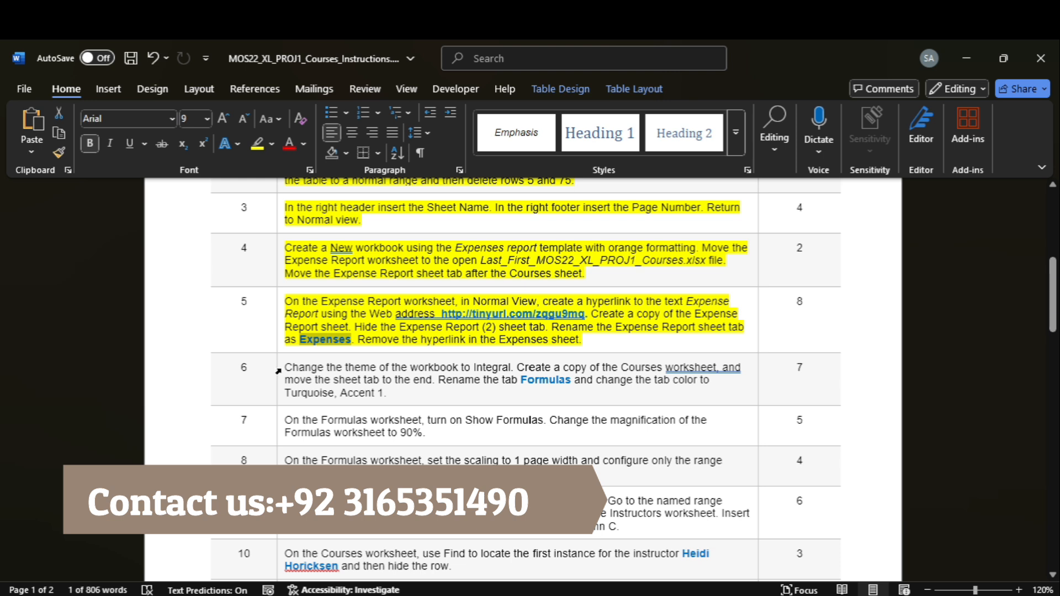
left_click(278, 371)
left_click(256, 146)
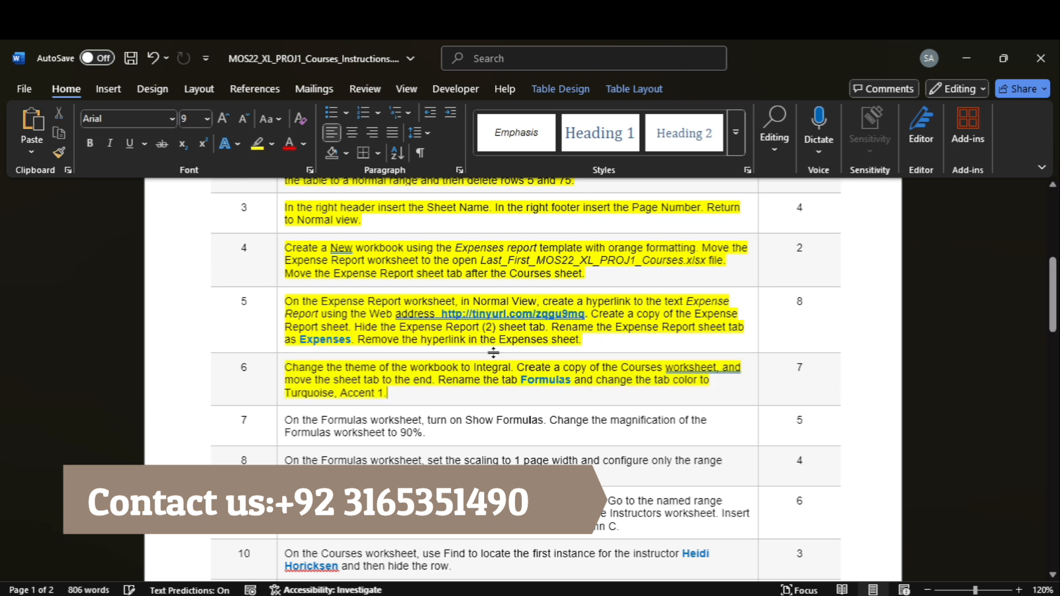
Step: Back in Excel, change the workbook theme to Integral
mouse_move(804, 595)
left_click(805, 552)
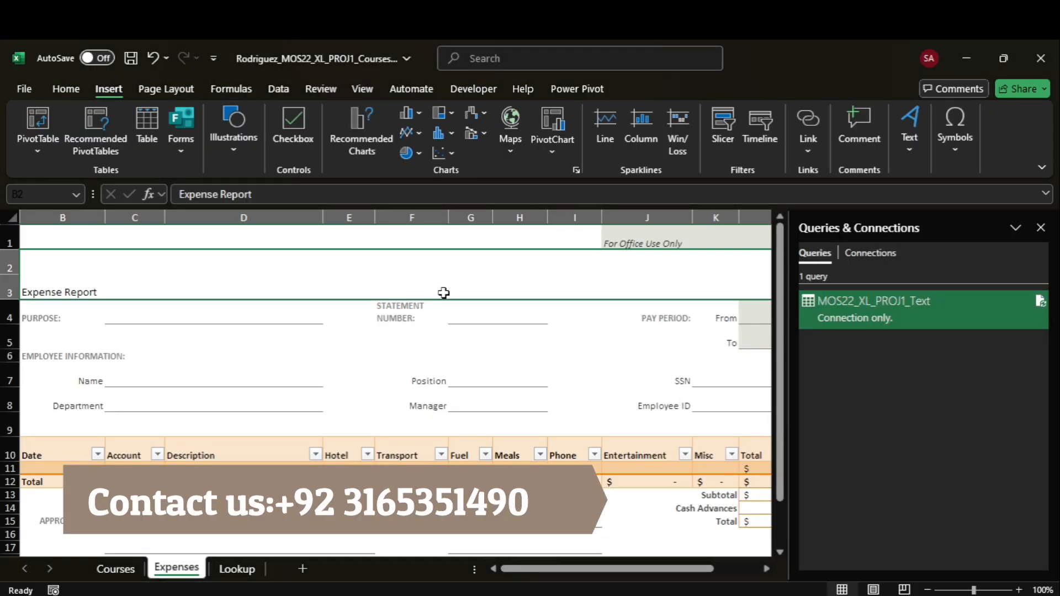
left_click(165, 89)
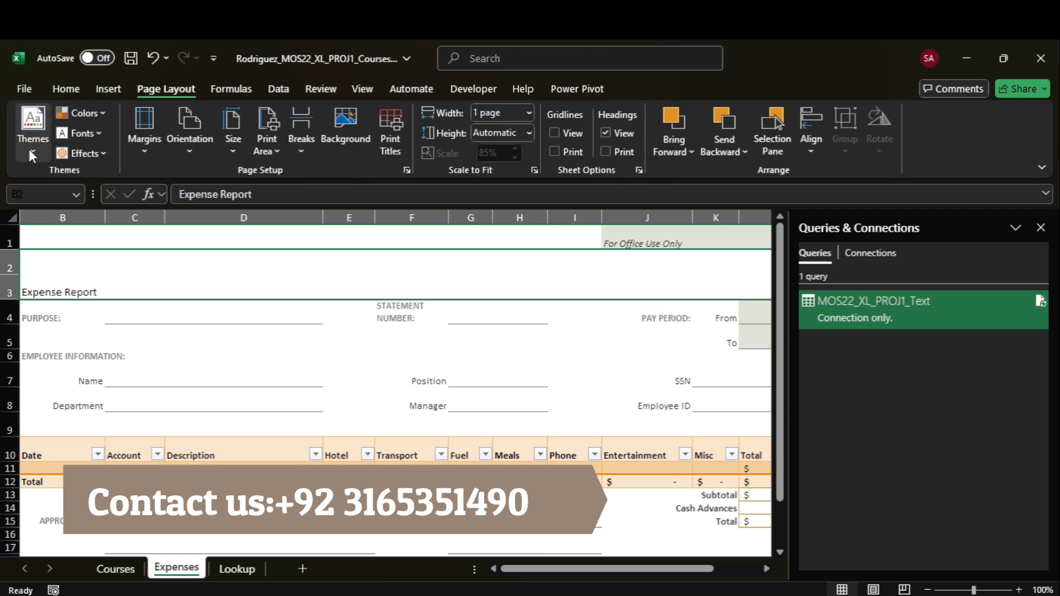
left_click(34, 133)
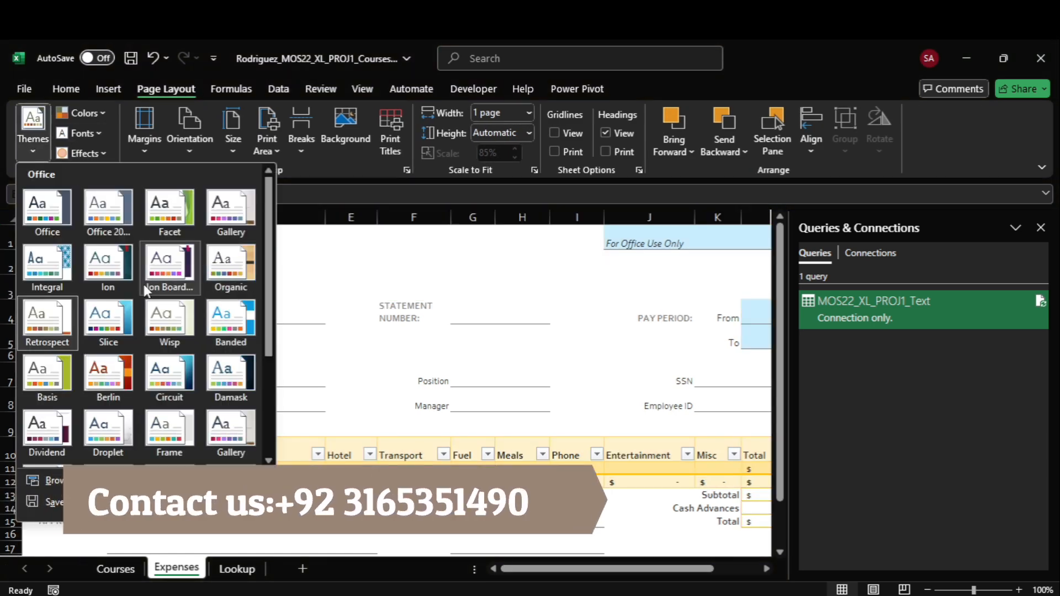
right_click(50, 278)
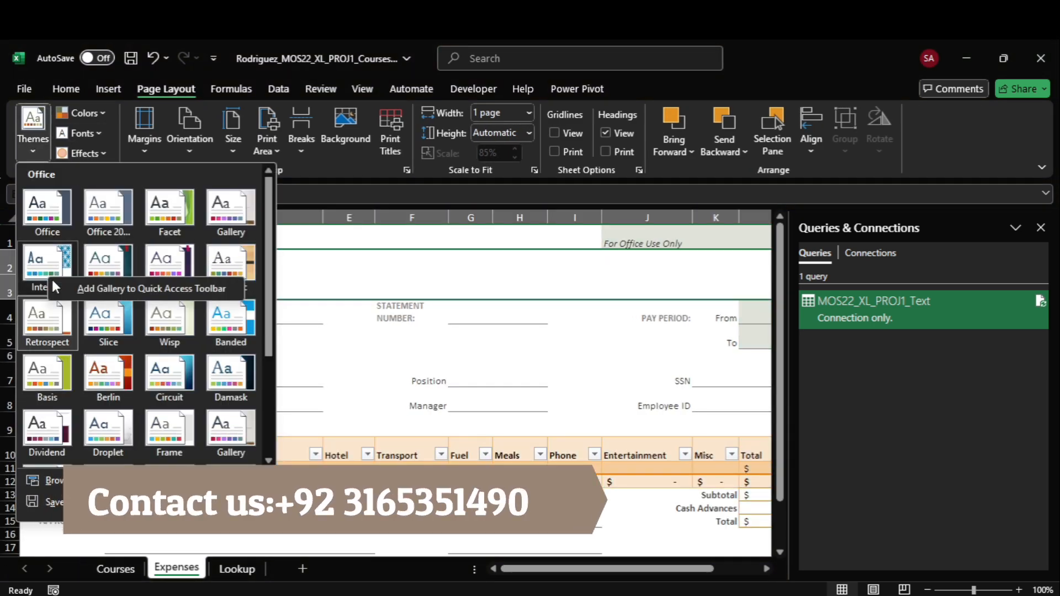
left_click(316, 261)
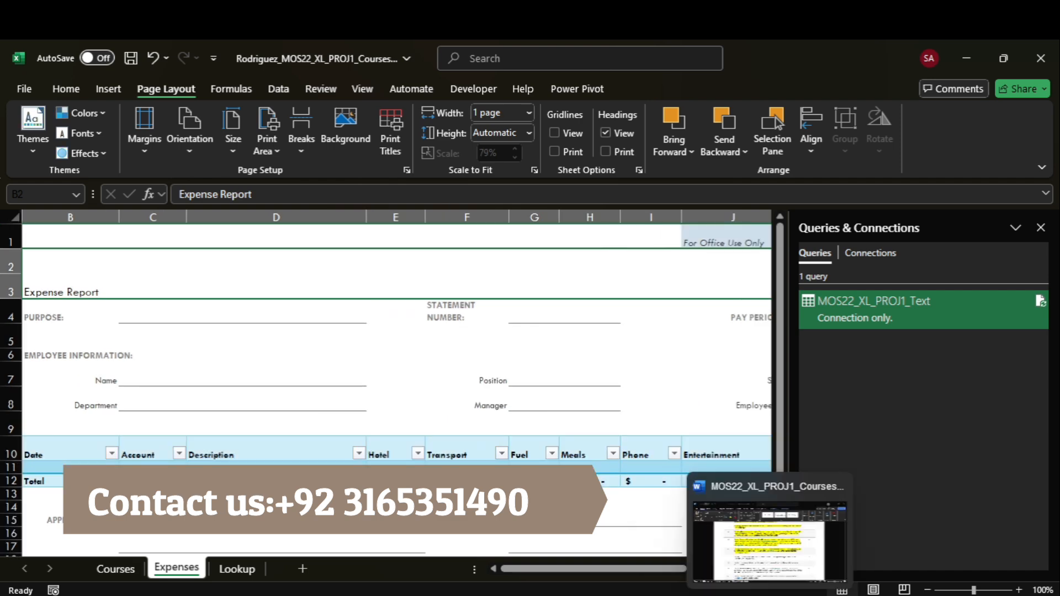
Step: Check step 6 in Word and, in Excel, create a copy of the Courses sheet placed at the end of the workbook
left_click(742, 547)
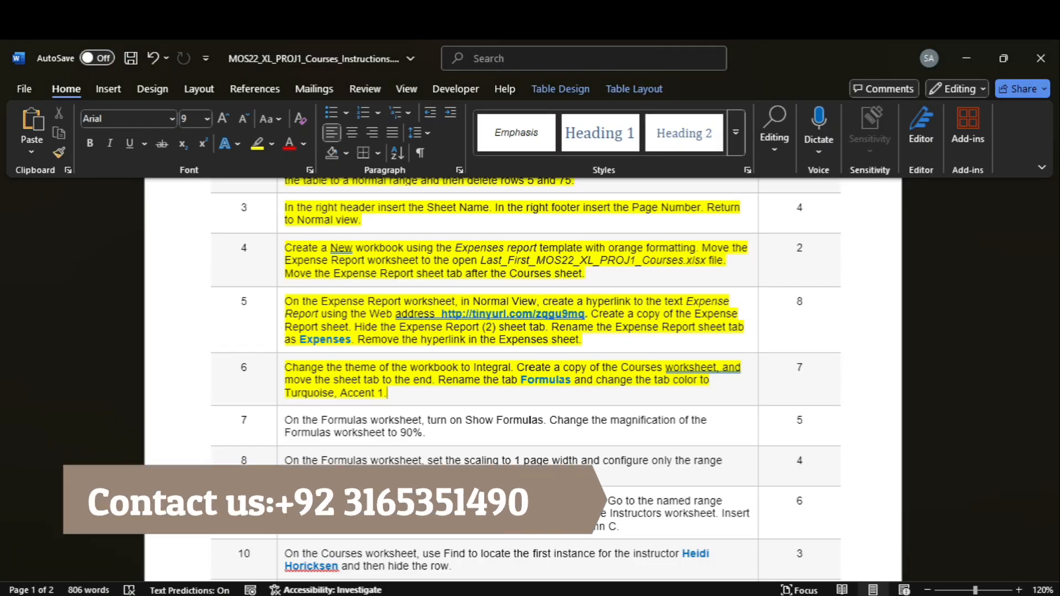
left_click(804, 595)
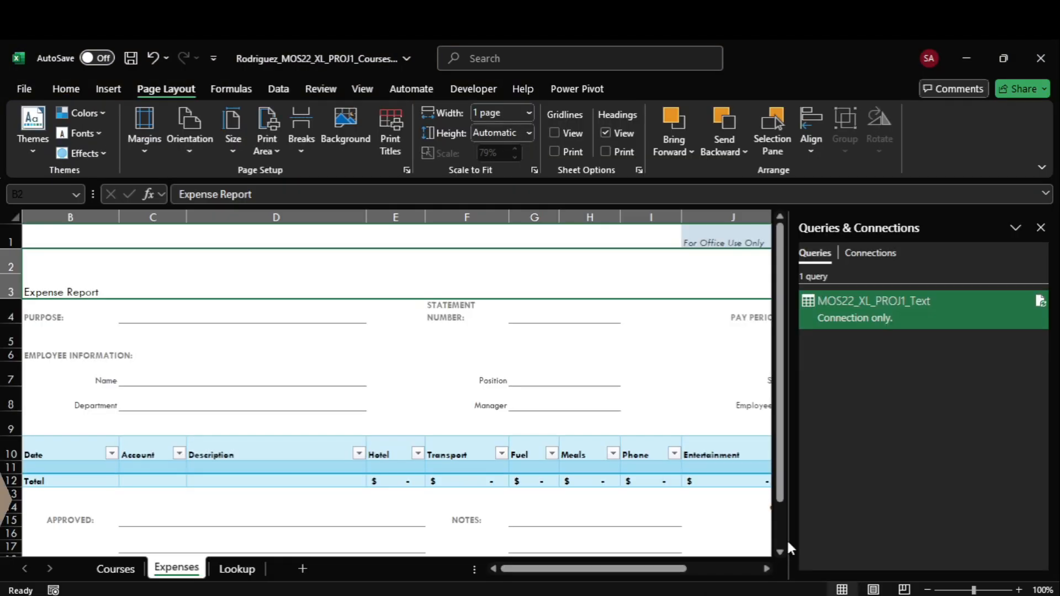
right_click(132, 567)
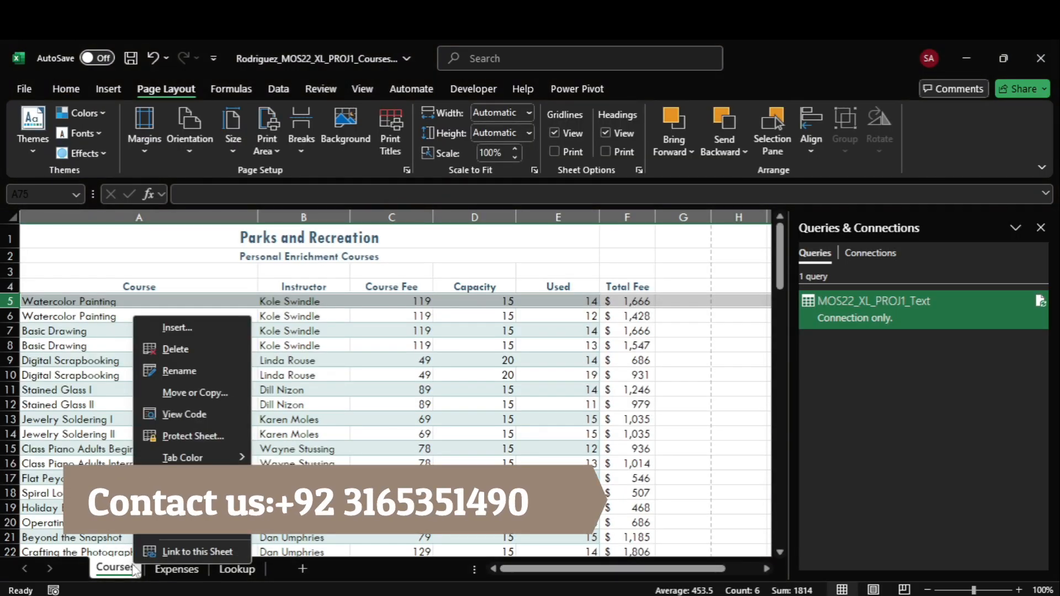
left_click(178, 393)
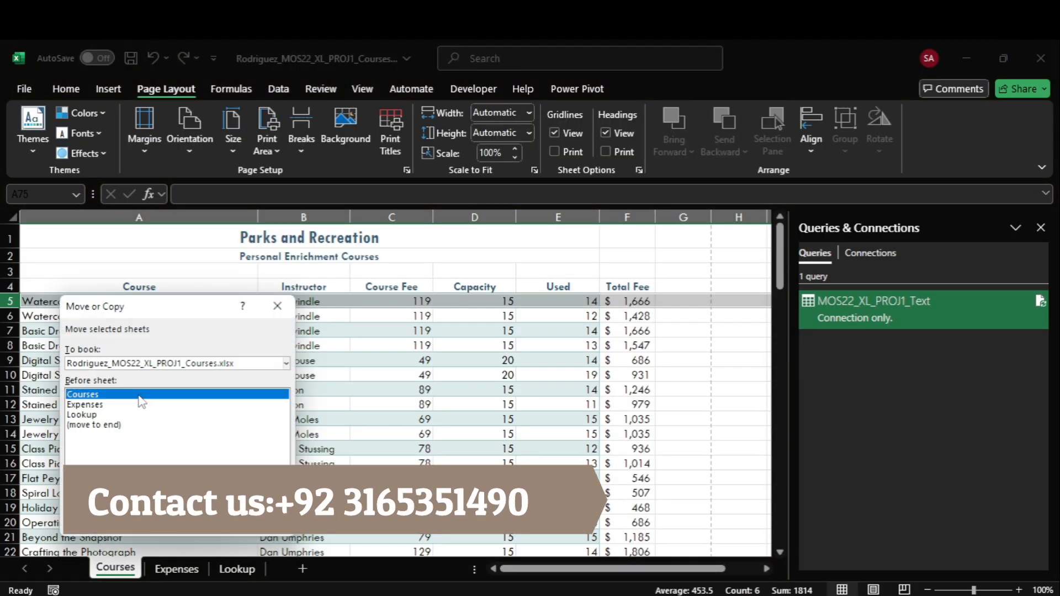
left_click(118, 425)
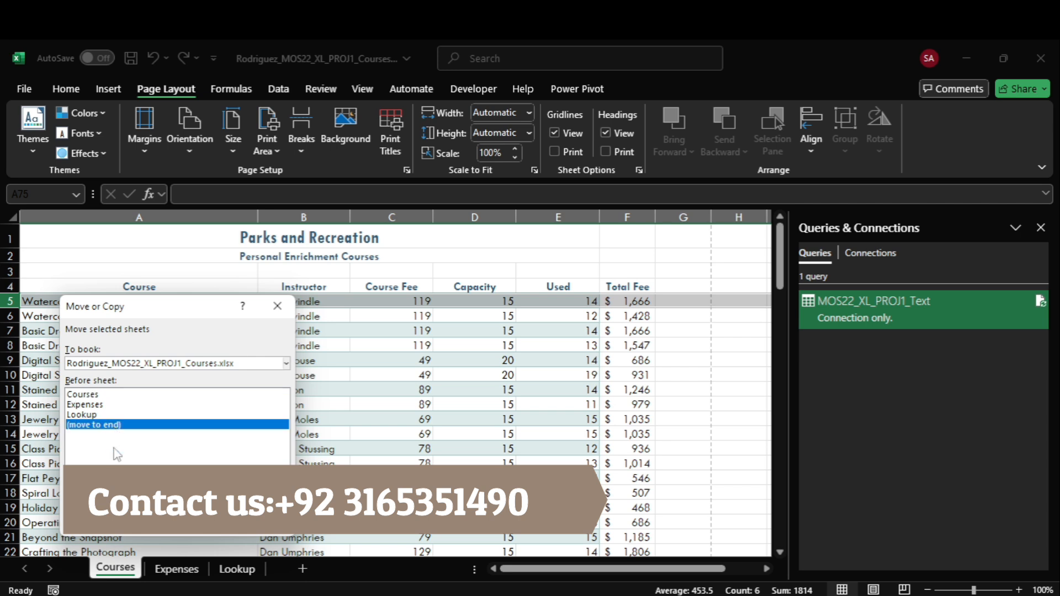
left_click(188, 534)
Step: Switch to the Word instructions and copy the sheet name Formulas from step 6
mouse_move(767, 594)
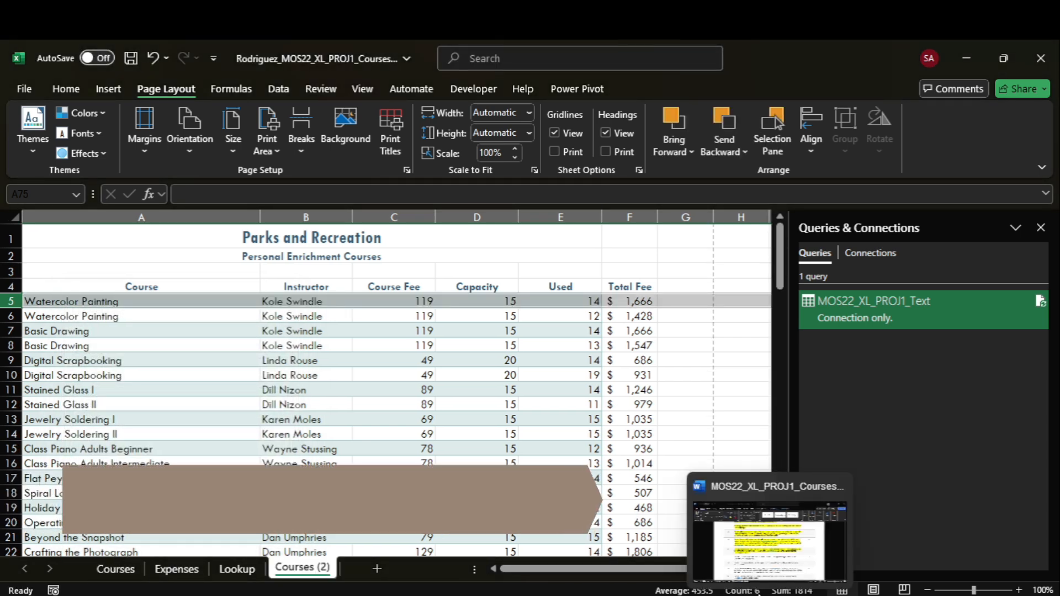
left_click(767, 522)
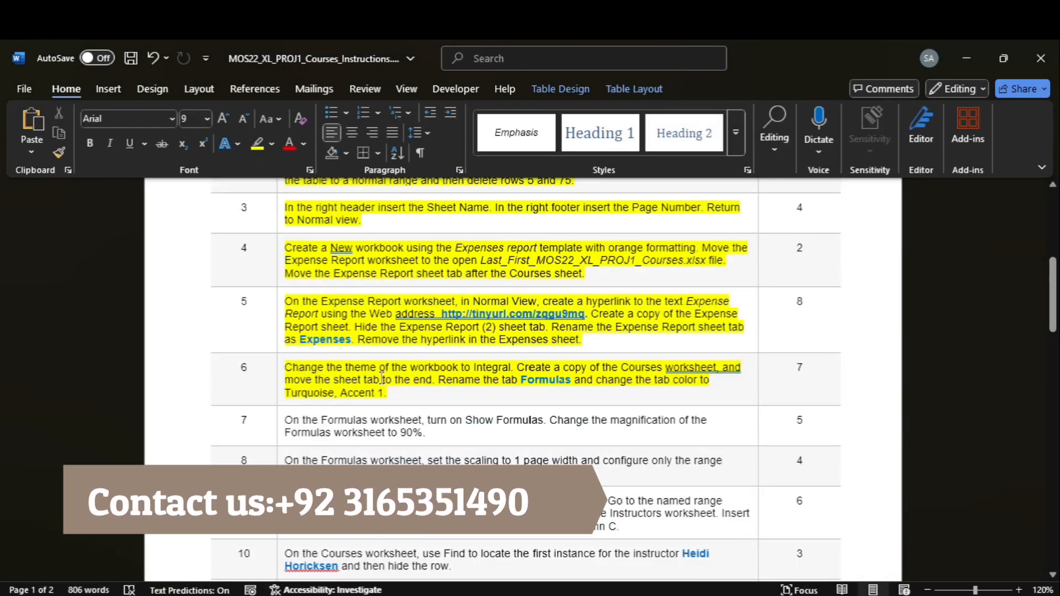
double_click(548, 380)
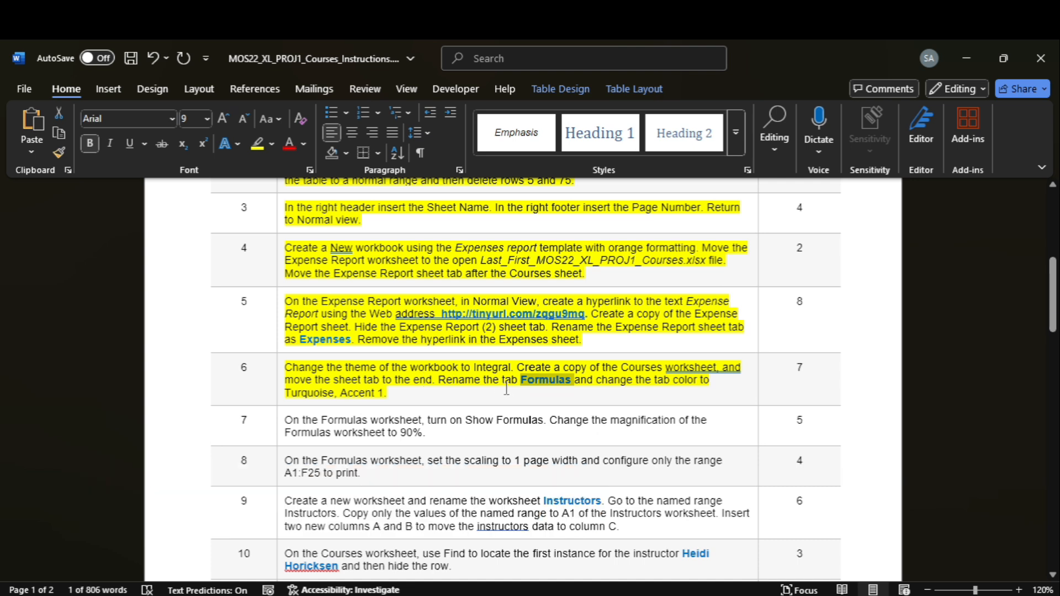
Step: Back in Excel, rename the Courses (2) sheet as Formulas
mouse_move(804, 595)
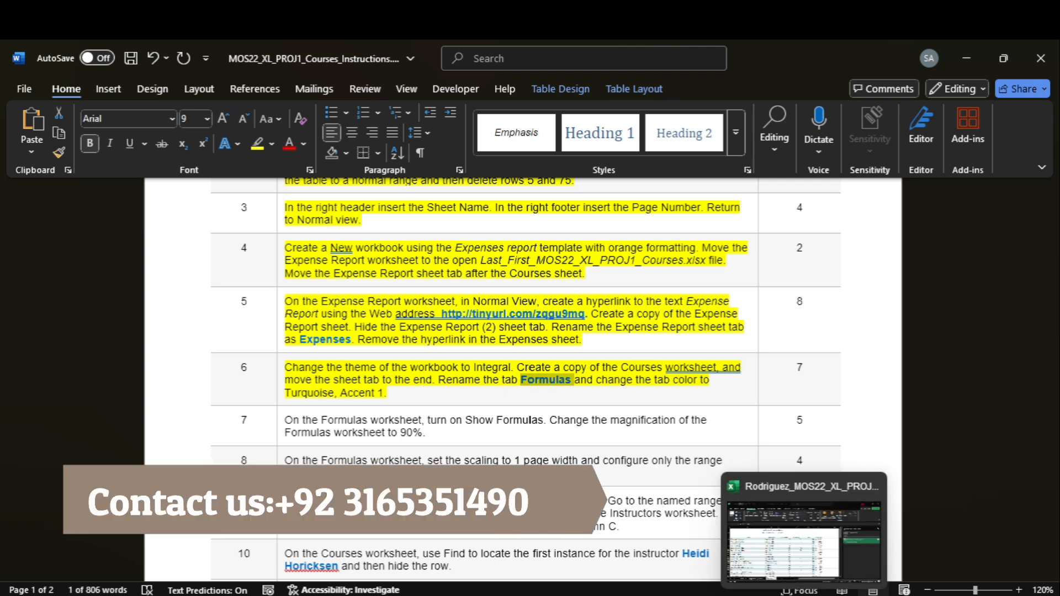
left_click(804, 541)
right_click(293, 572)
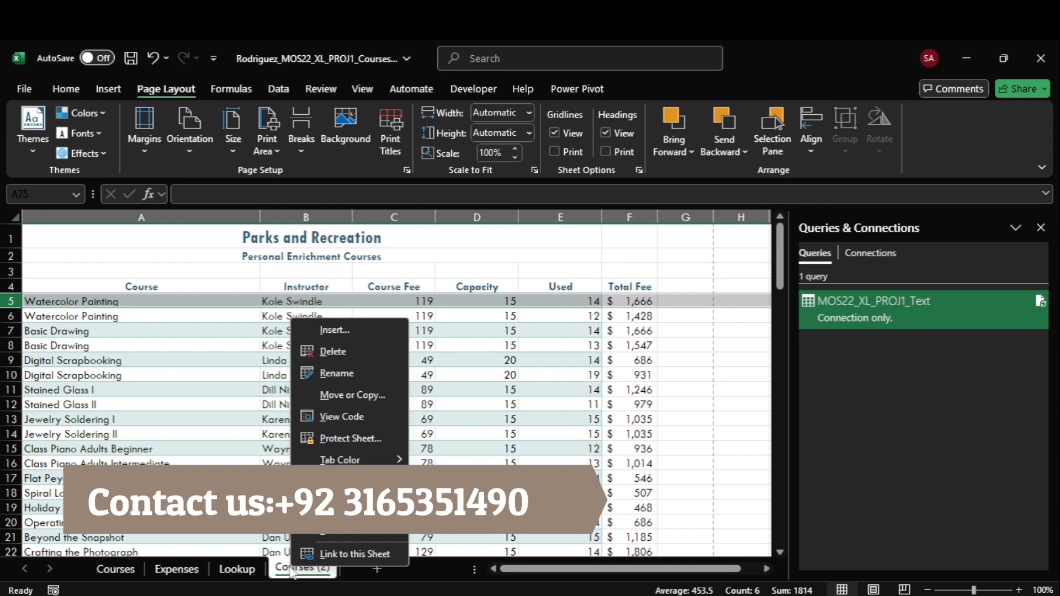
left_click(363, 375)
type("Formulas")
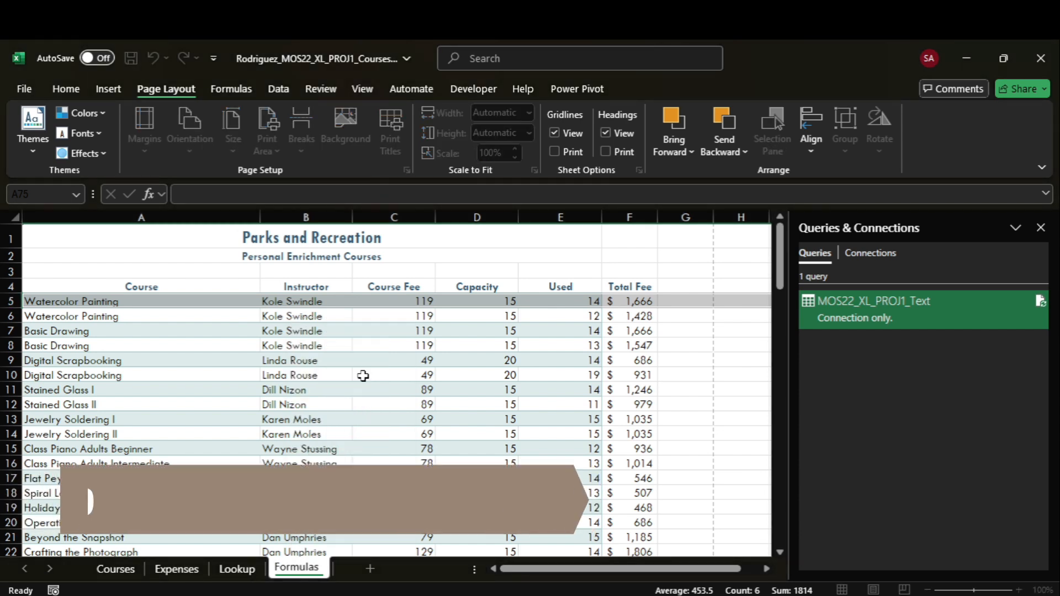
key("Return")
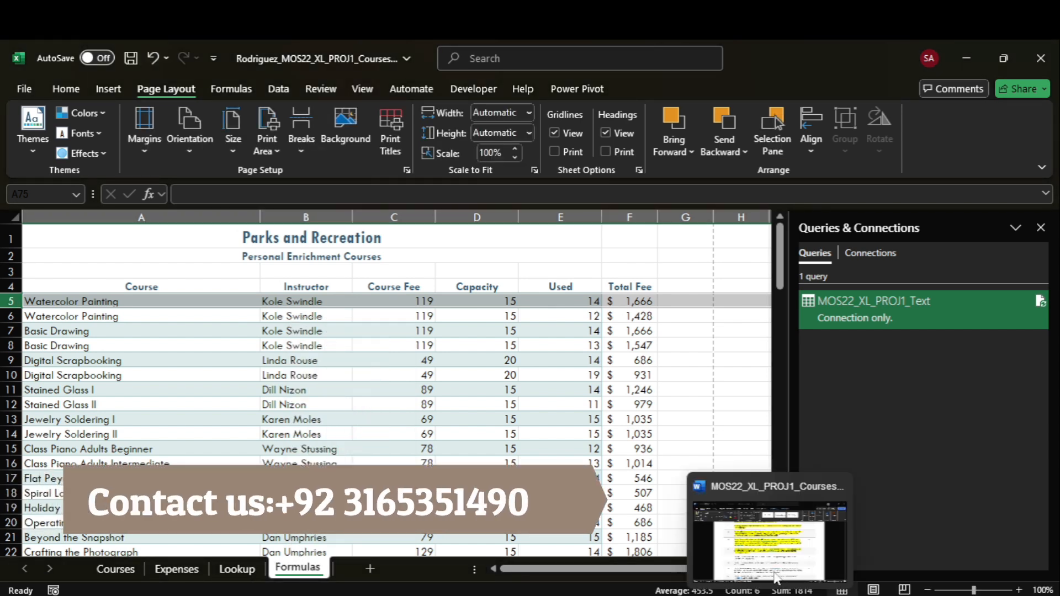
Step: Check step 6 in the Word instructions and, in Excel, set the Formulas sheet's tab color to Turquoise, Accent 1
left_click(773, 527)
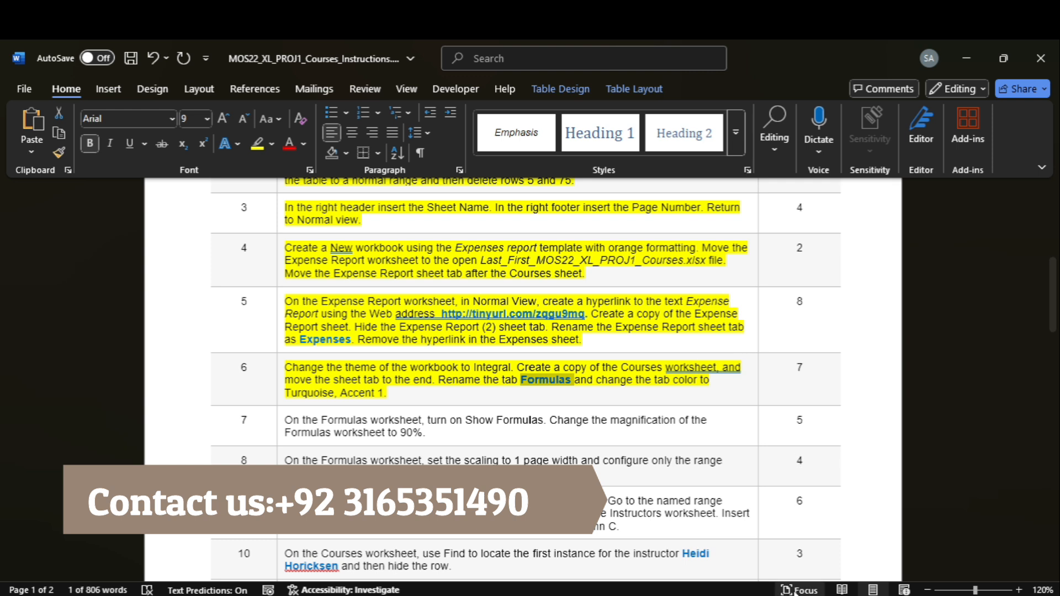
left_click(784, 530)
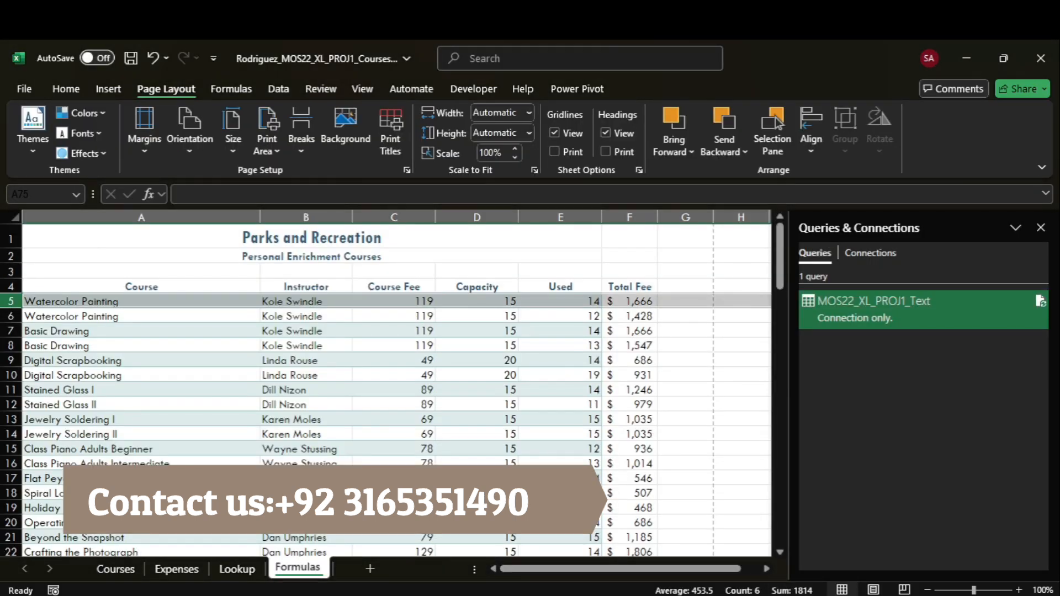
right_click(284, 572)
mouse_move(377, 459)
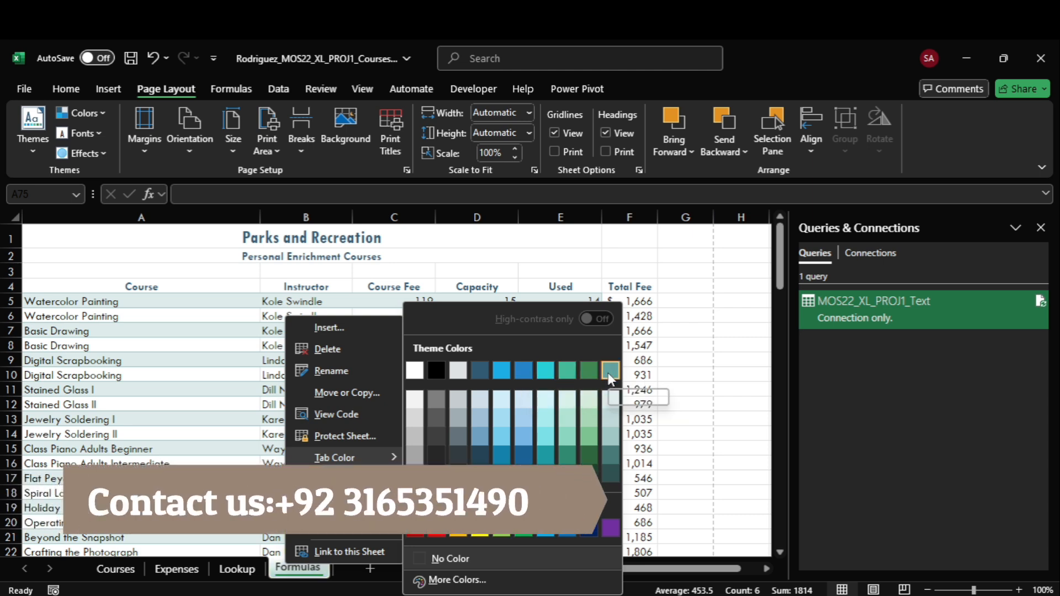
left_click(504, 376)
Step: Switch to the Word instructions and highlight the step 7 text in yellow
key("alt+Tab")
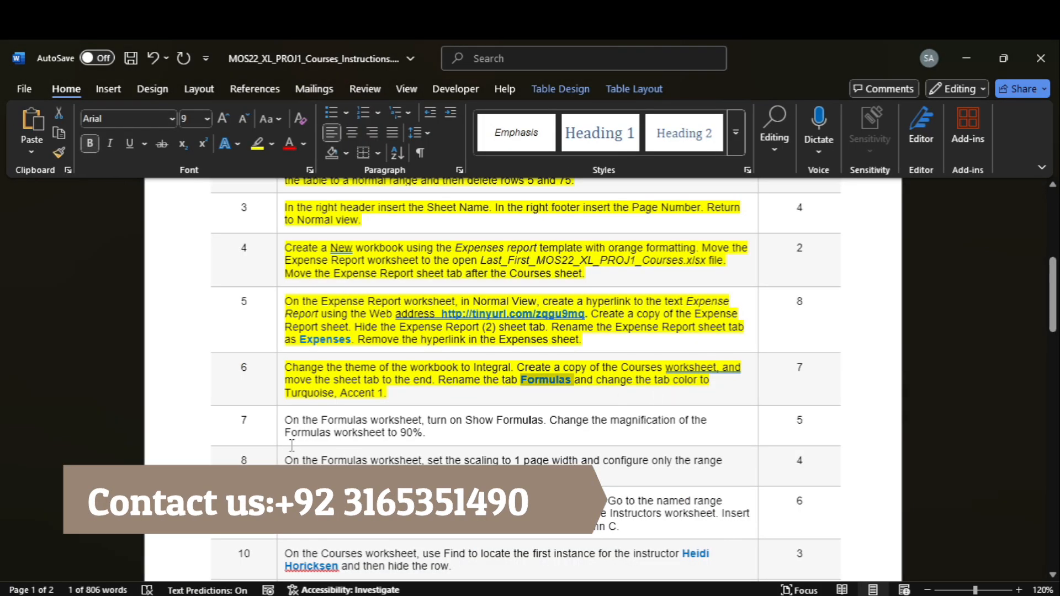
left_click(276, 439)
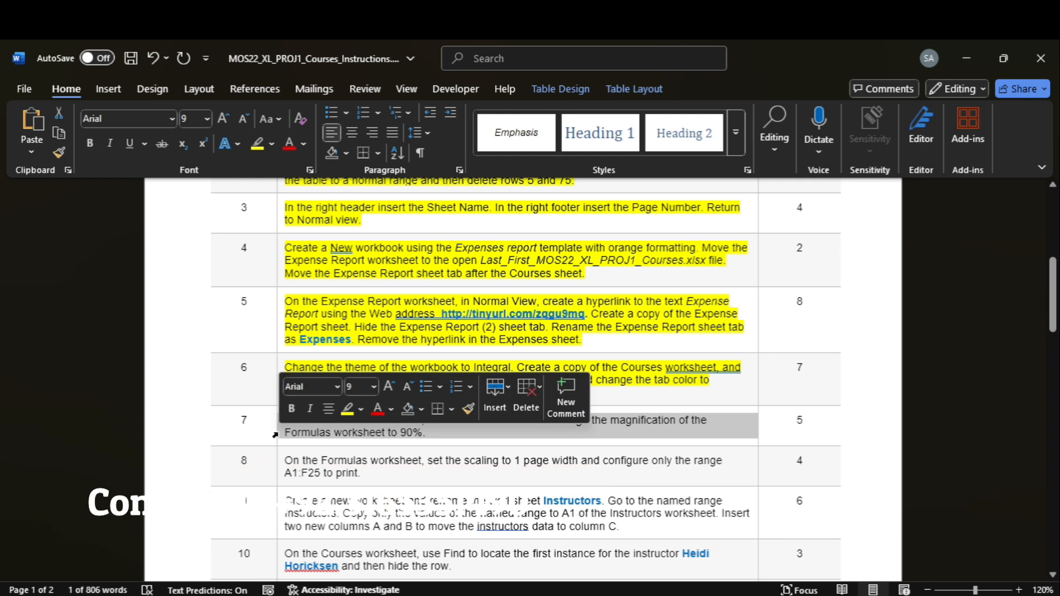
left_click(257, 143)
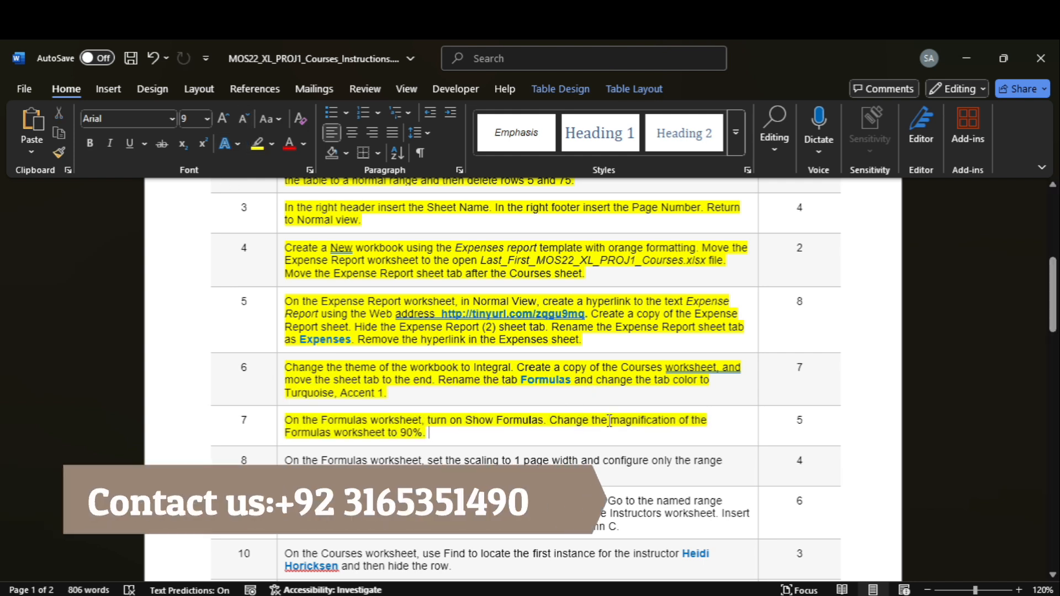
Step: Back in Excel, turn on Show Formulas for the Formulas sheet
mouse_move(804, 595)
left_click(777, 568)
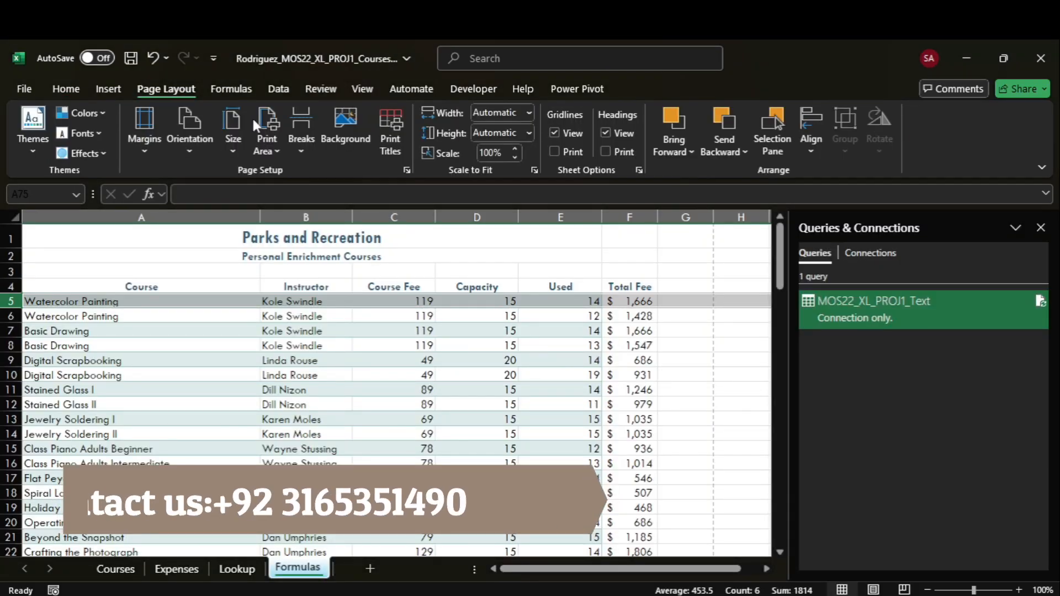
left_click(231, 88)
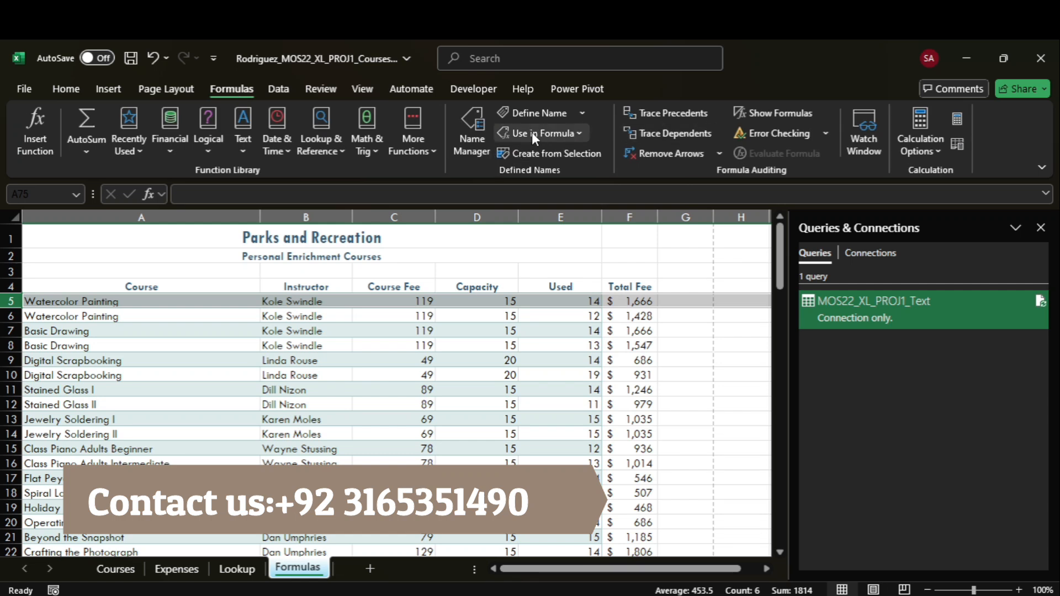
left_click(759, 113)
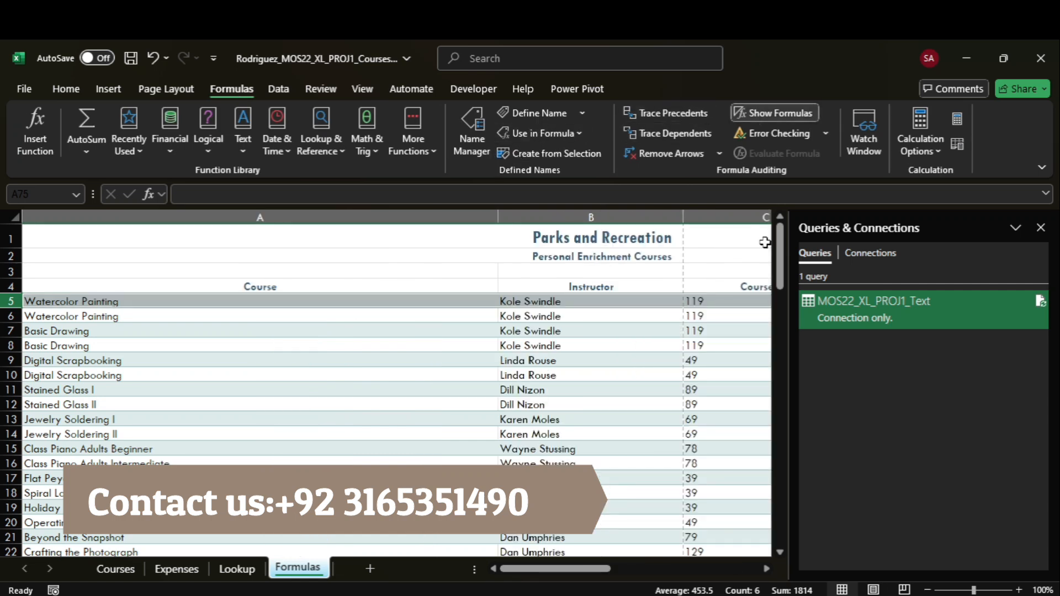
Step: Set the magnification of the Formulas sheet to 90% and close the Queries & Connections pane
mouse_move(770, 593)
left_click(757, 544)
left_click(927, 590)
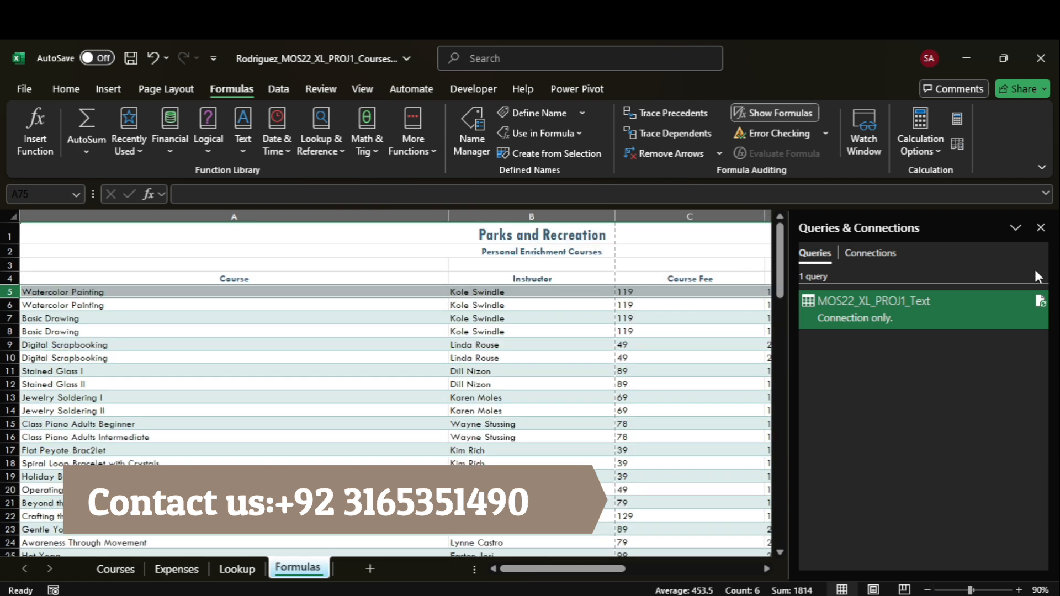
left_click(1041, 228)
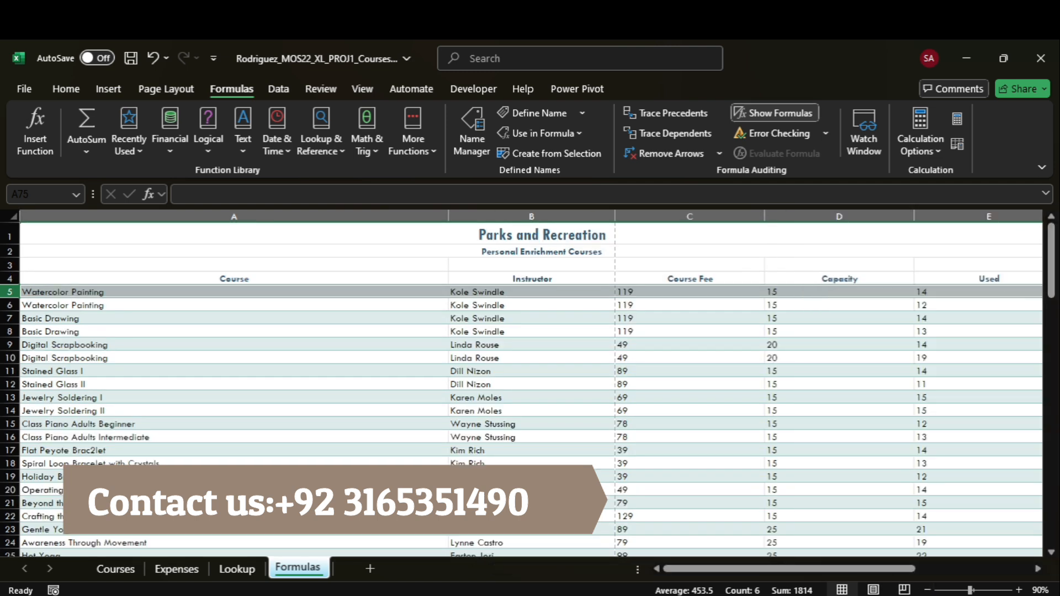
Step: Switch to the Word instructions and highlight the step 8 text in yellow
left_click(770, 554)
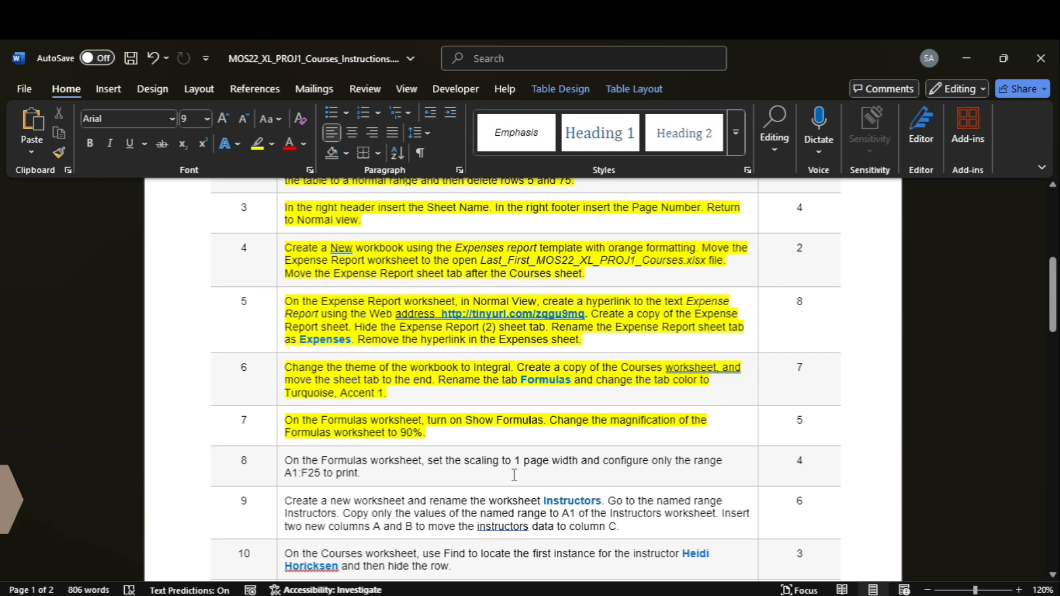
left_click(281, 473)
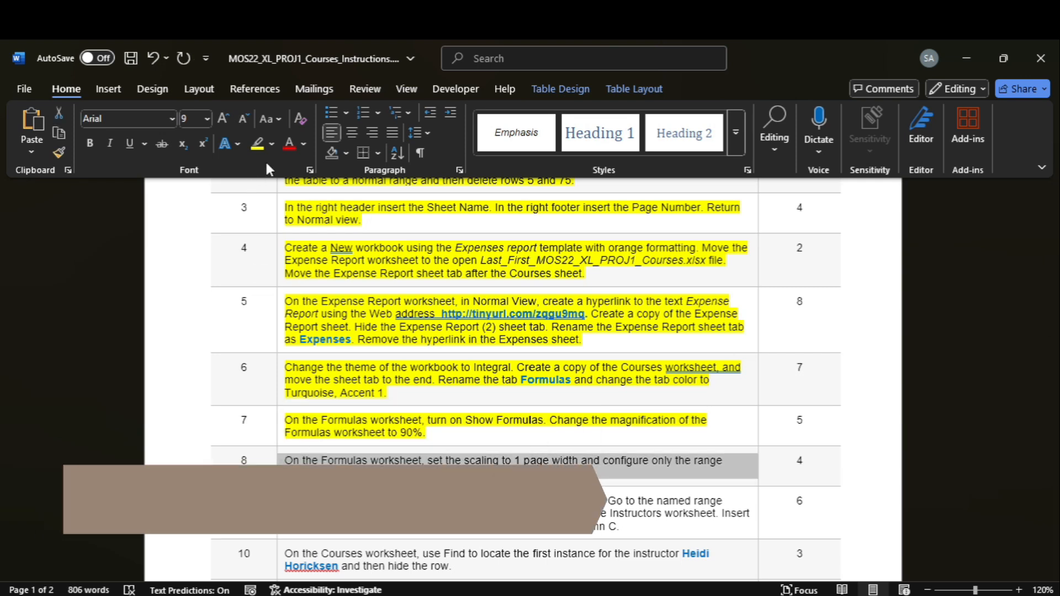
left_click(252, 146)
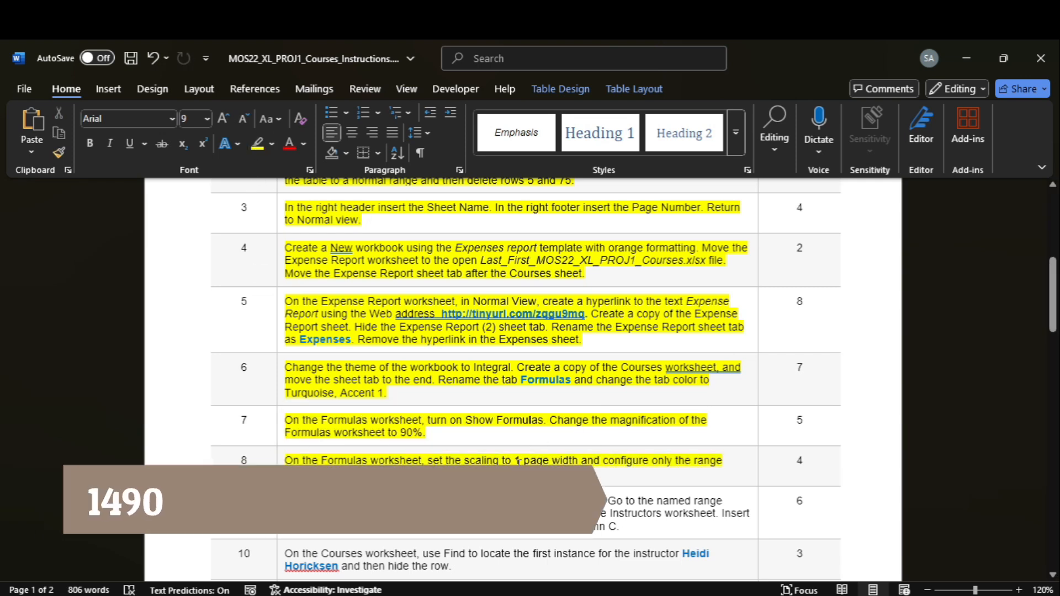
Step: Back in Excel, scale the Formulas sheet to print 1 page wide by 1 page tall and confirm the fit in Page Setup
mouse_move(804, 595)
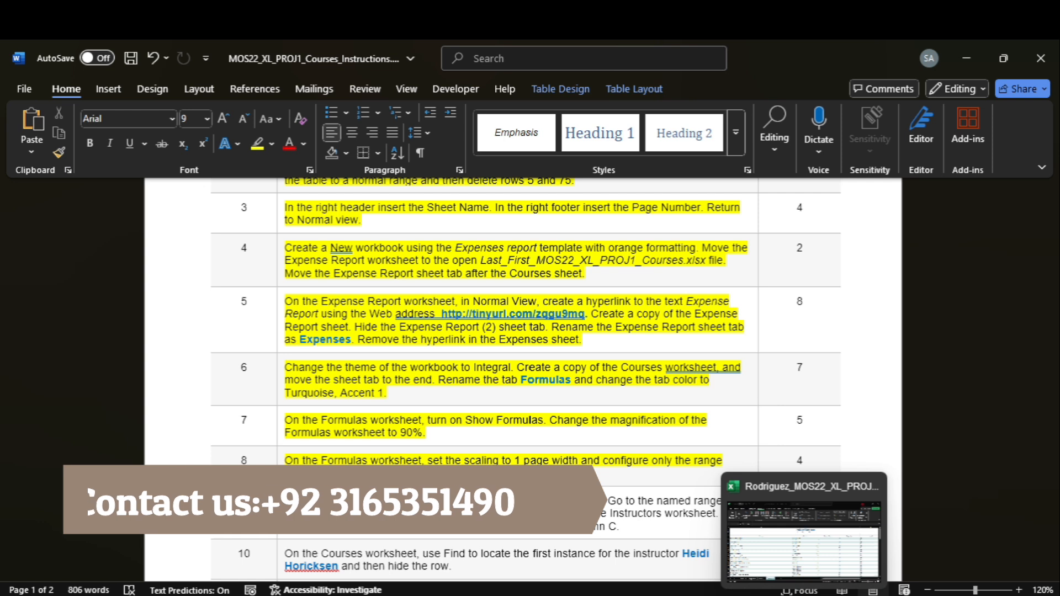
left_click(804, 544)
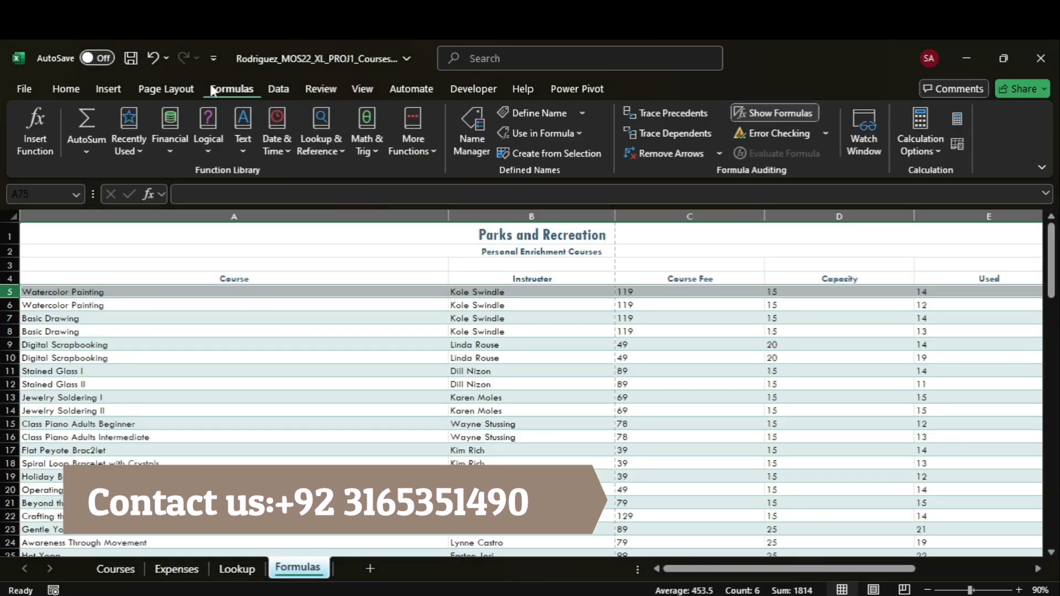
left_click(187, 86)
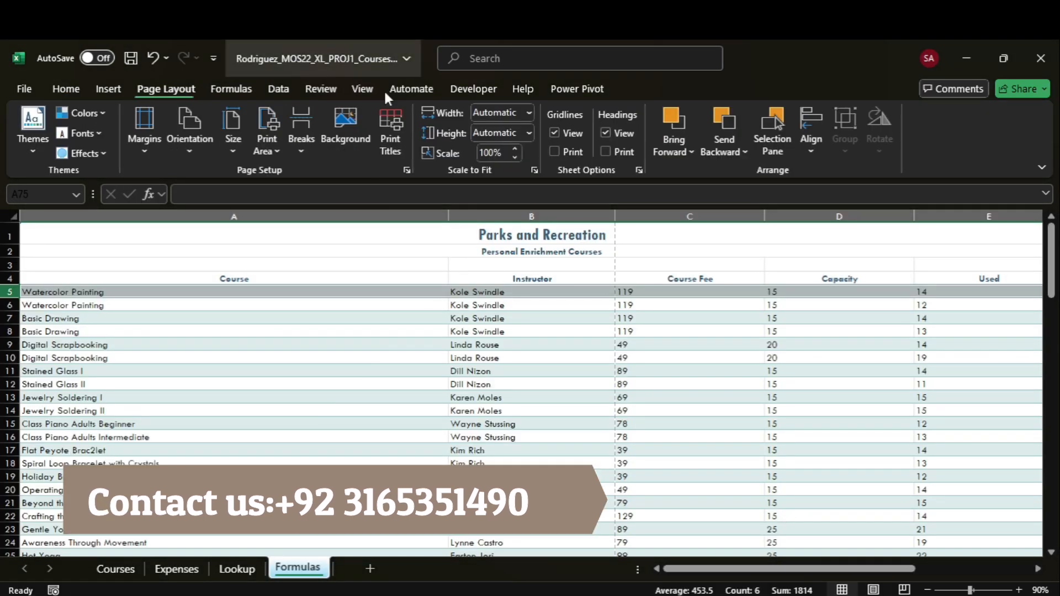
left_click(528, 110)
left_click(537, 147)
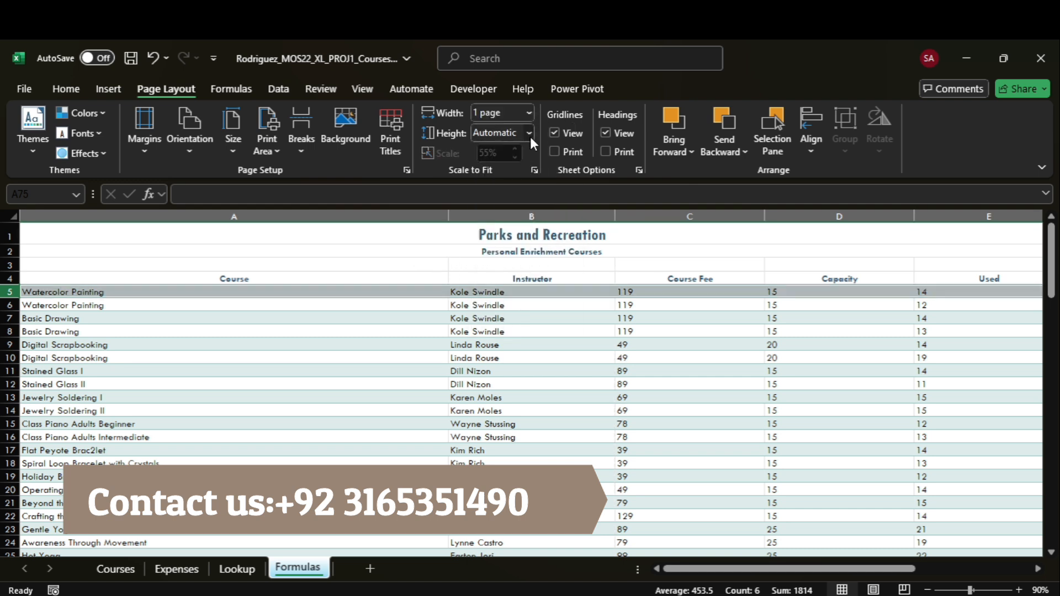
left_click(530, 137)
left_click(532, 171)
mouse_move(805, 583)
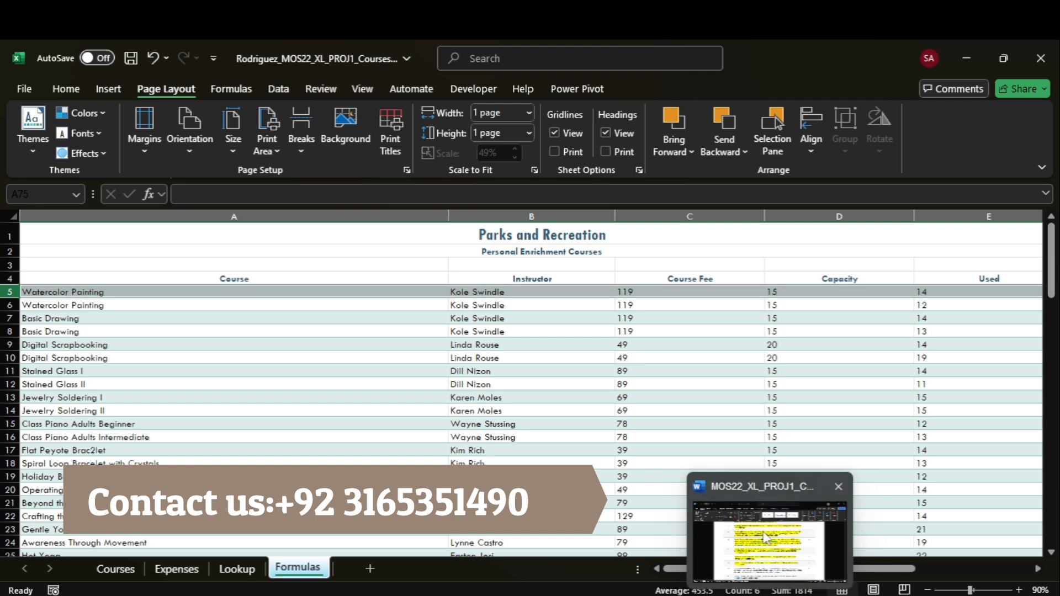
left_click(767, 538)
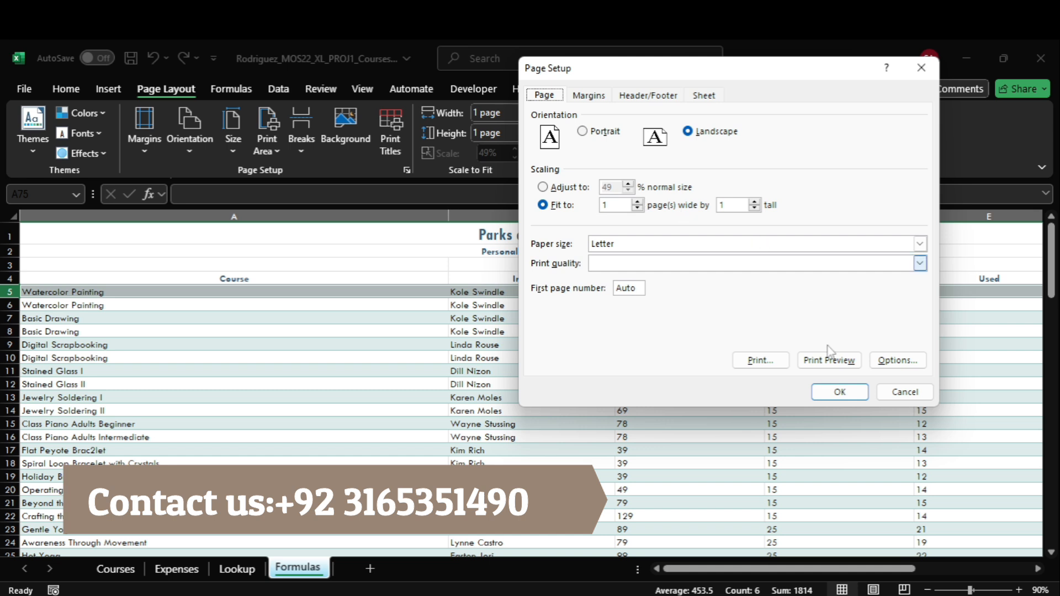
left_click(840, 392)
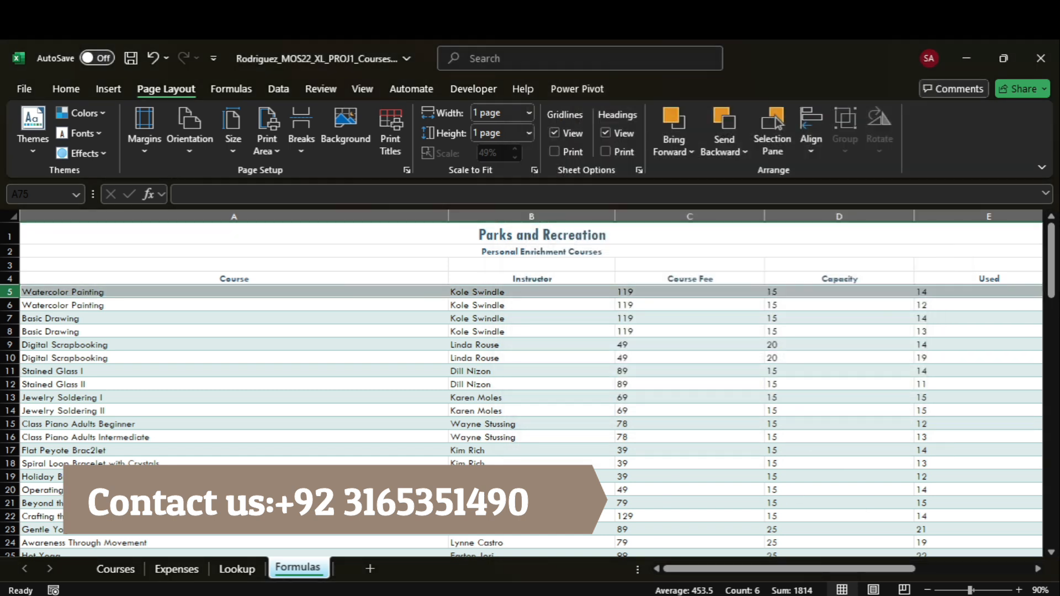
Step: Switch to the Word instructions and copy the range reference A1:F25 from step 8
left_click(759, 568)
left_click(758, 564)
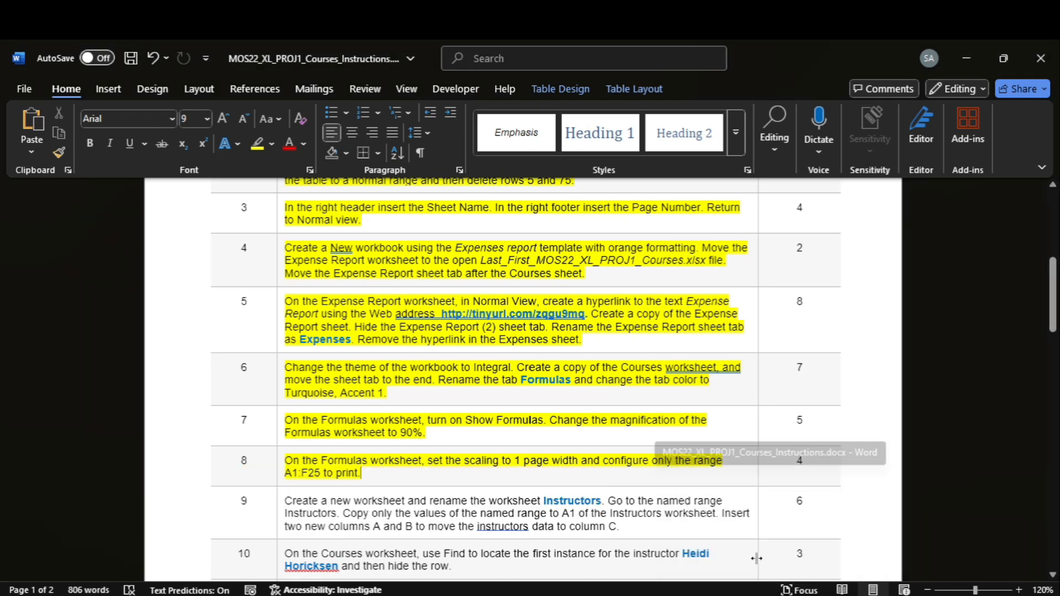
left_click_drag(1053, 301, 1053, 327)
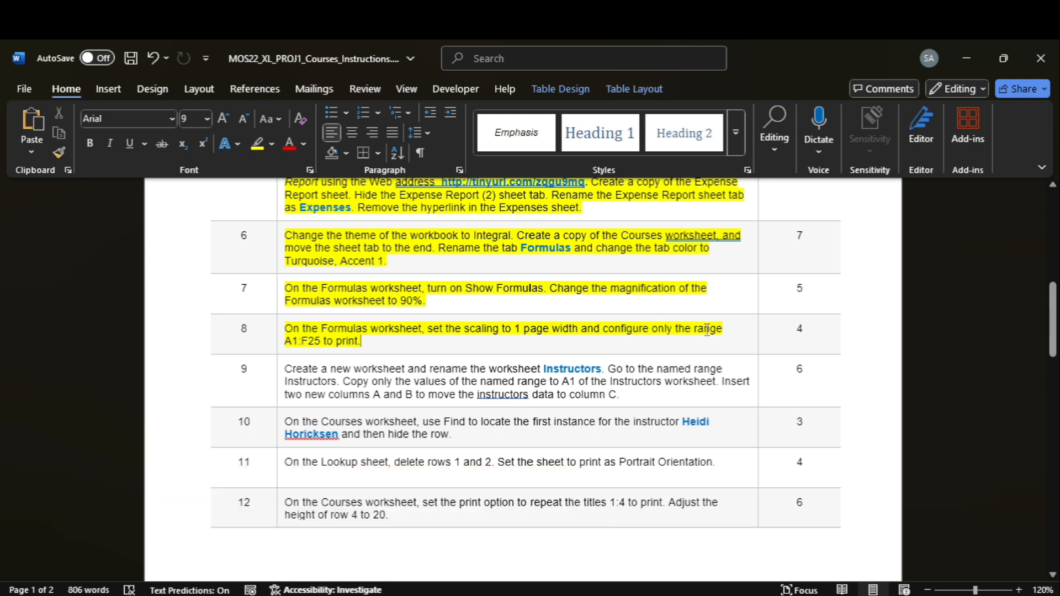
left_click_drag(288, 342, 321, 342)
key("ctrl+c")
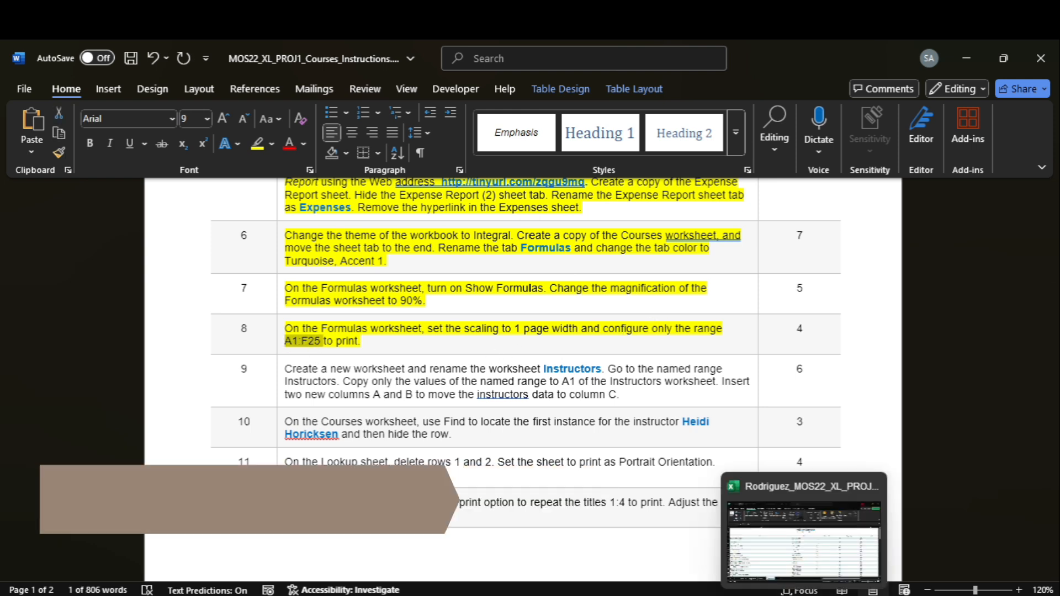
Step: Back in Excel, select the range A1:F25 on the Formulas sheet and set it as the print area
left_click(804, 595)
left_click(44, 193)
key("ctrl+v")
key("Return")
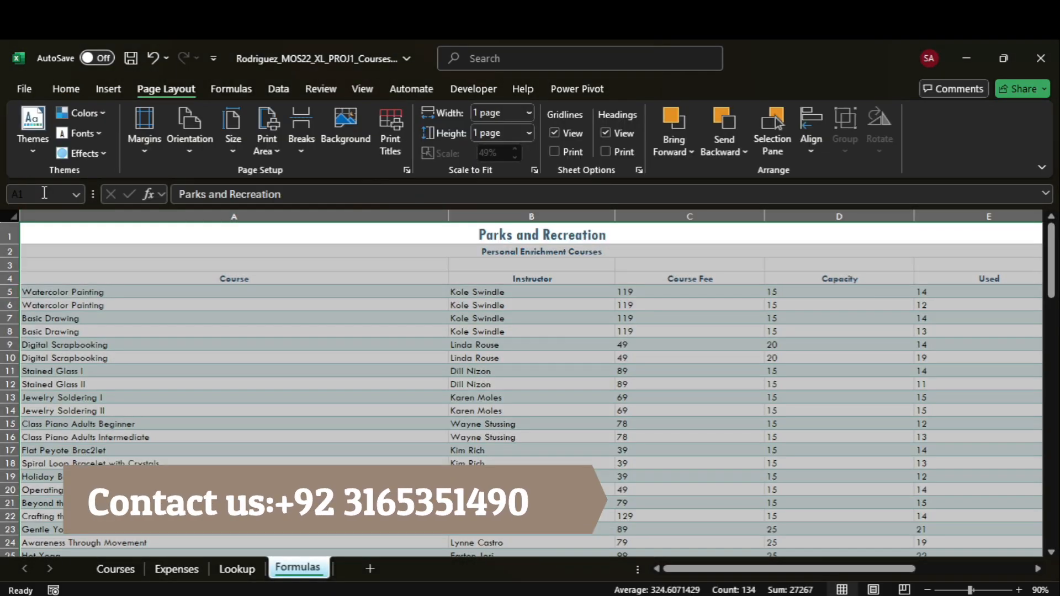
left_click(278, 139)
left_click(307, 181)
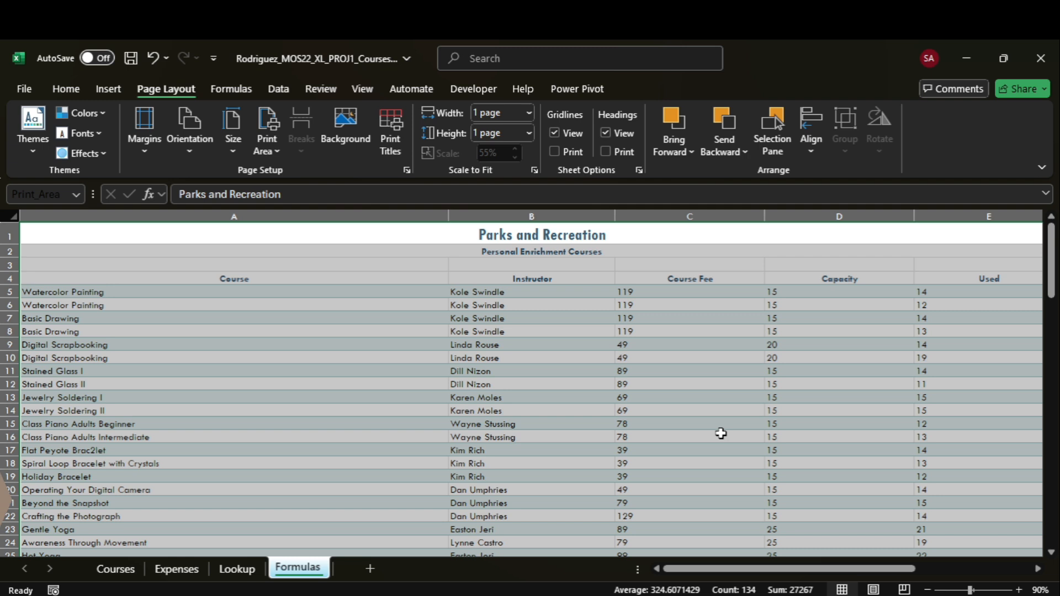
Step: Switch to the Word instructions and highlight the step 9 text in yellow
mouse_move(772, 595)
left_click(772, 547)
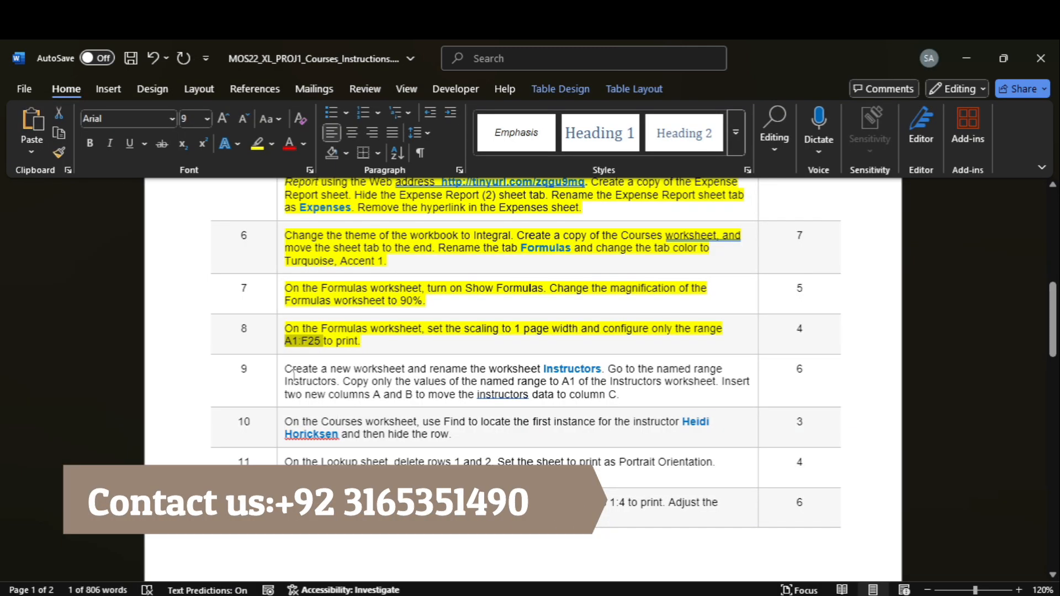
left_click(277, 378)
left_click(257, 145)
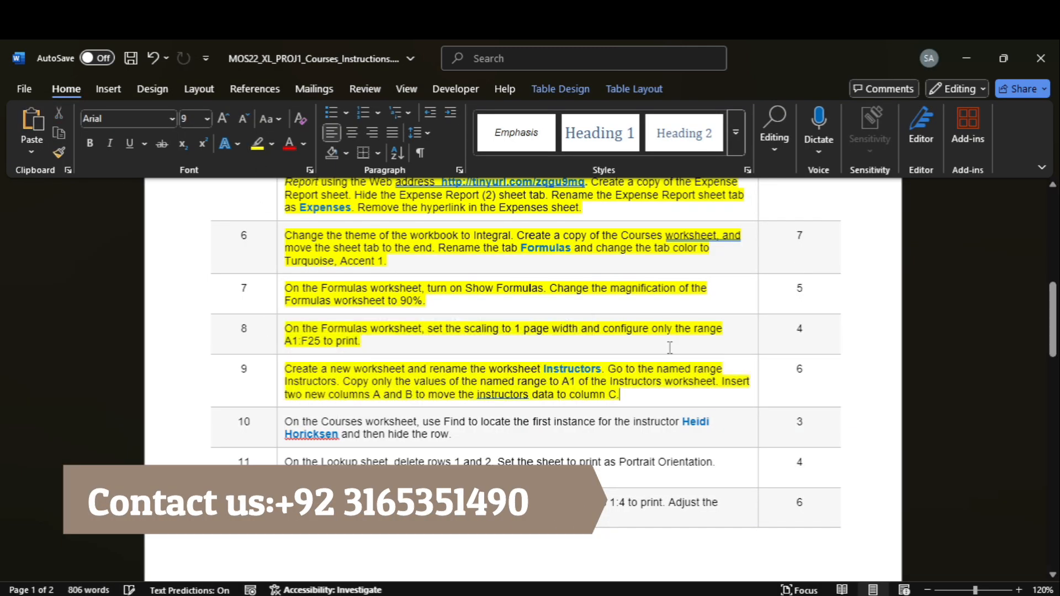
Step: In the browser's MyLab IT assignment list, reveal the hidden gradebook scores for Word 1G Training and the Excel assignments
left_click_drag(1053, 307, 972, 214)
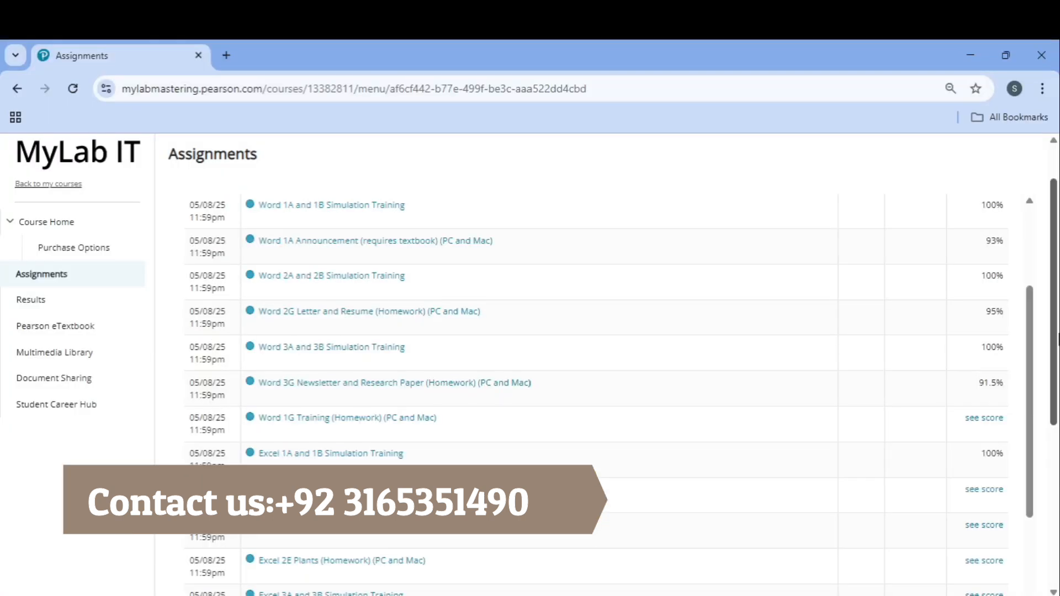
scroll(1033, 329, "down", 1)
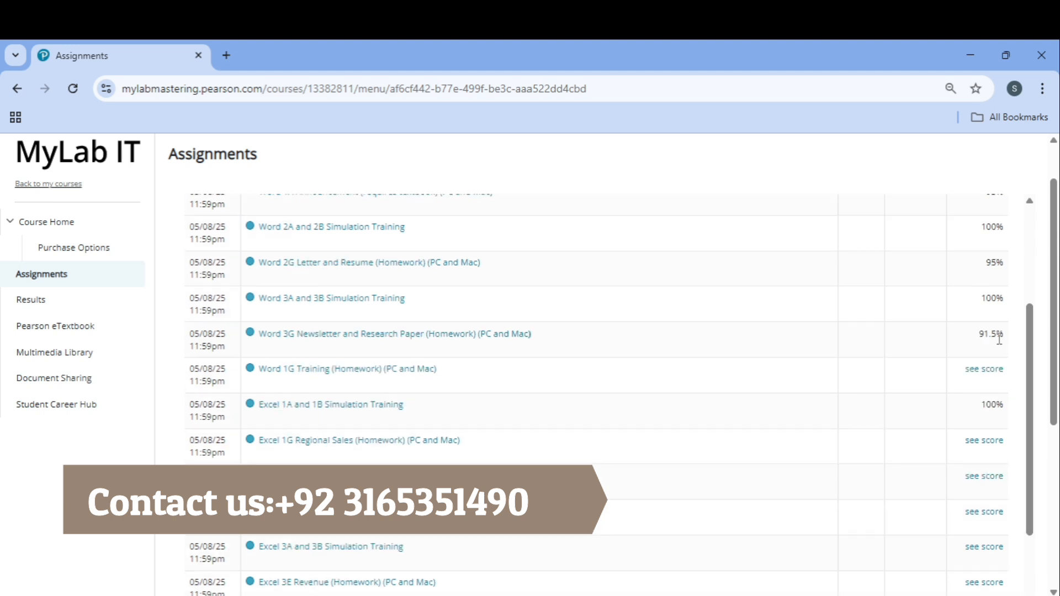
left_click(997, 370)
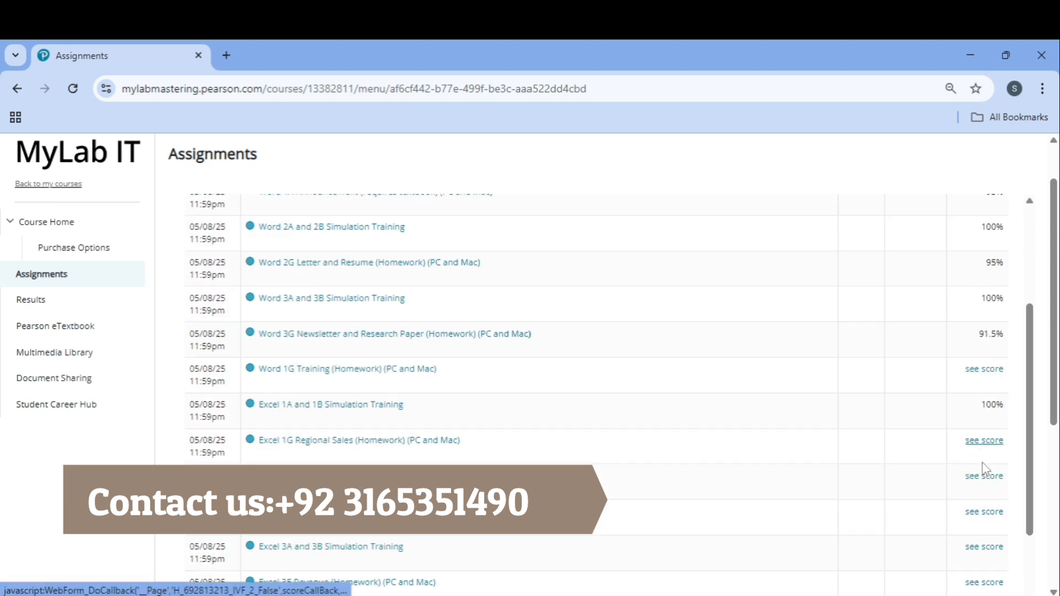
left_click(986, 478)
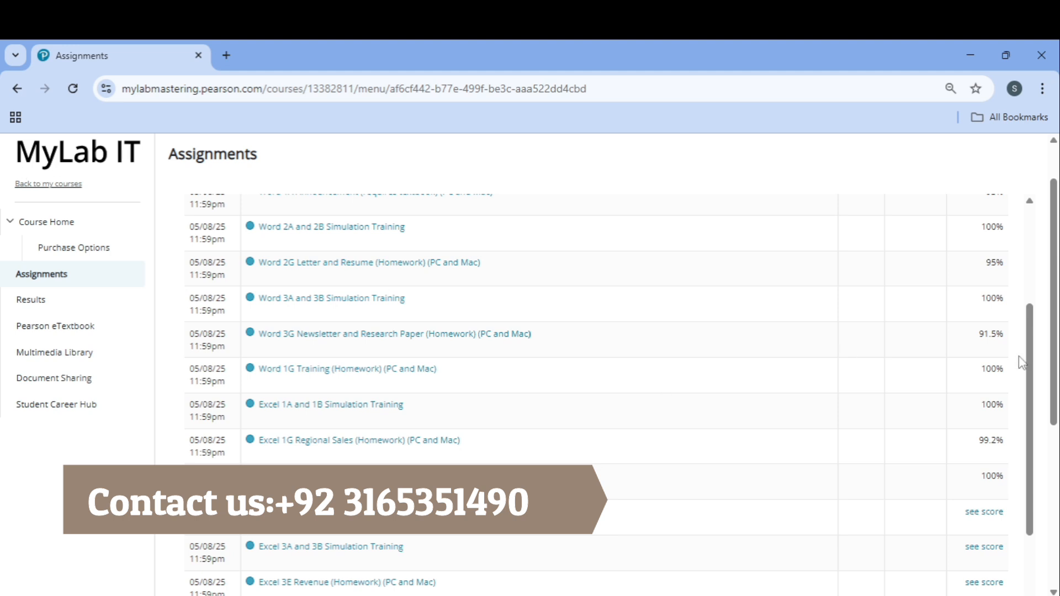
left_click_drag(1029, 362, 1041, 421)
scroll(1054, 364, "down", 1)
left_click(992, 319)
left_click(992, 348)
left_click(988, 417)
Step: Review the gradebook scores throughout the MyLab IT Homework and Tests list, starting from the Simulation Activity Tutorial
left_click_drag(1031, 398, 1015, 285)
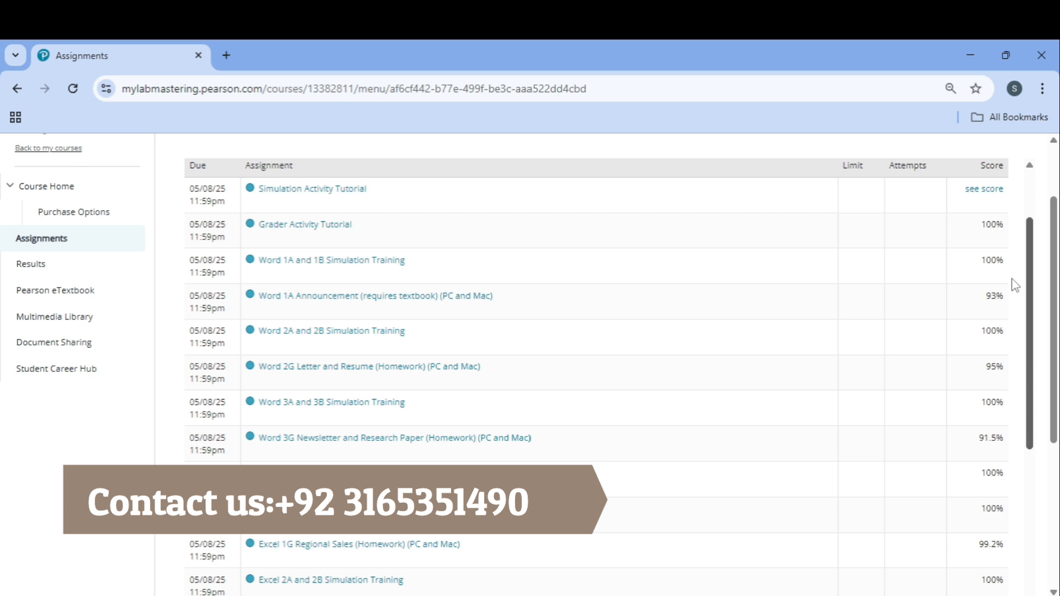
scroll(1019, 259, "up", 5)
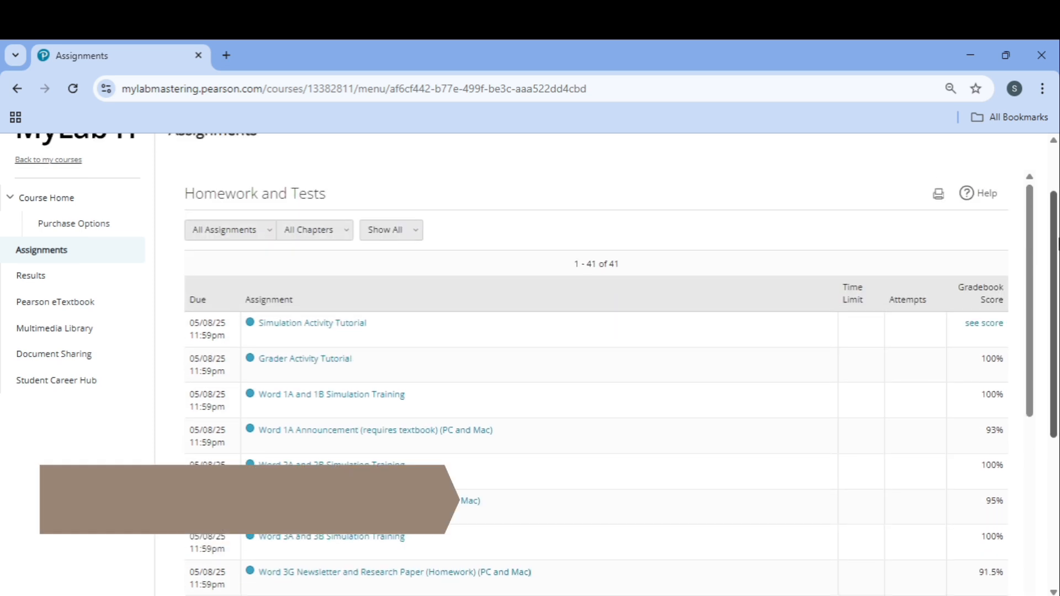
left_click_drag(1059, 239, 1058, 237)
left_click_drag(1029, 273, 1043, 595)
left_click_drag(1054, 359, 1055, 419)
left_click_drag(1028, 463, 1025, 168)
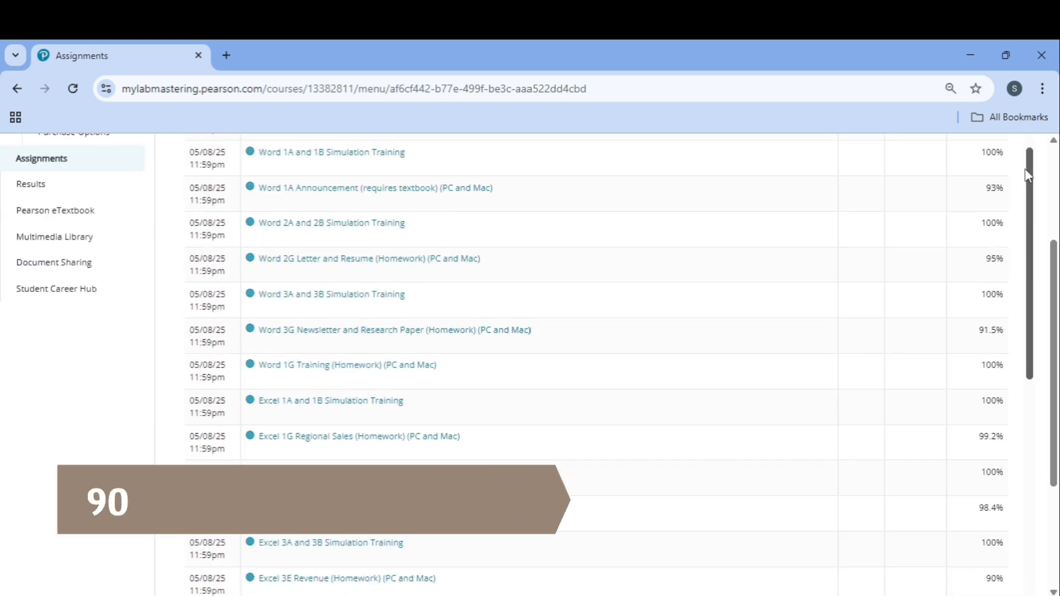
left_click_drag(1058, 315, 1057, 269)
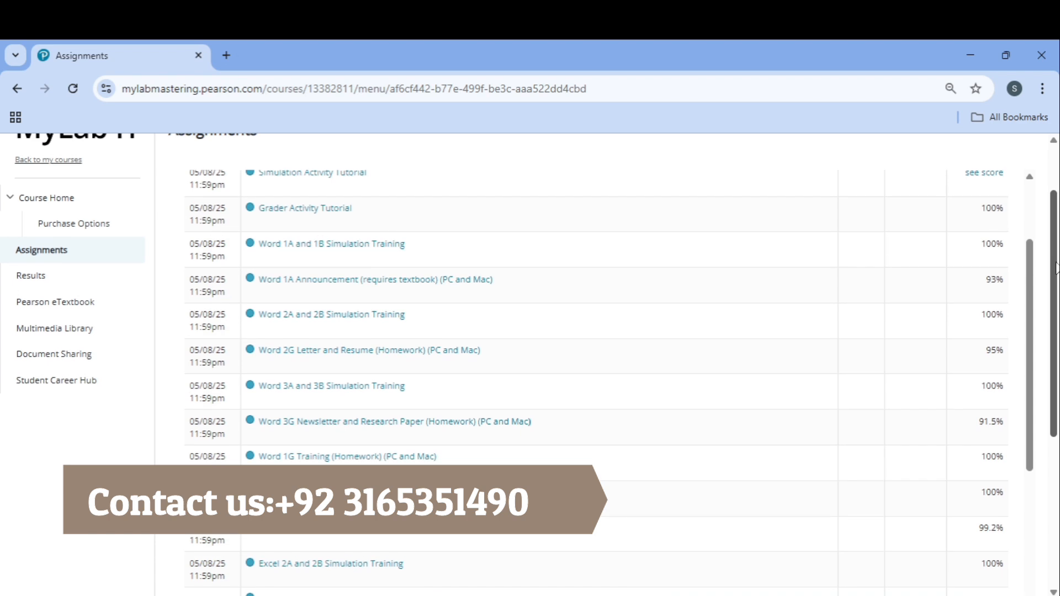